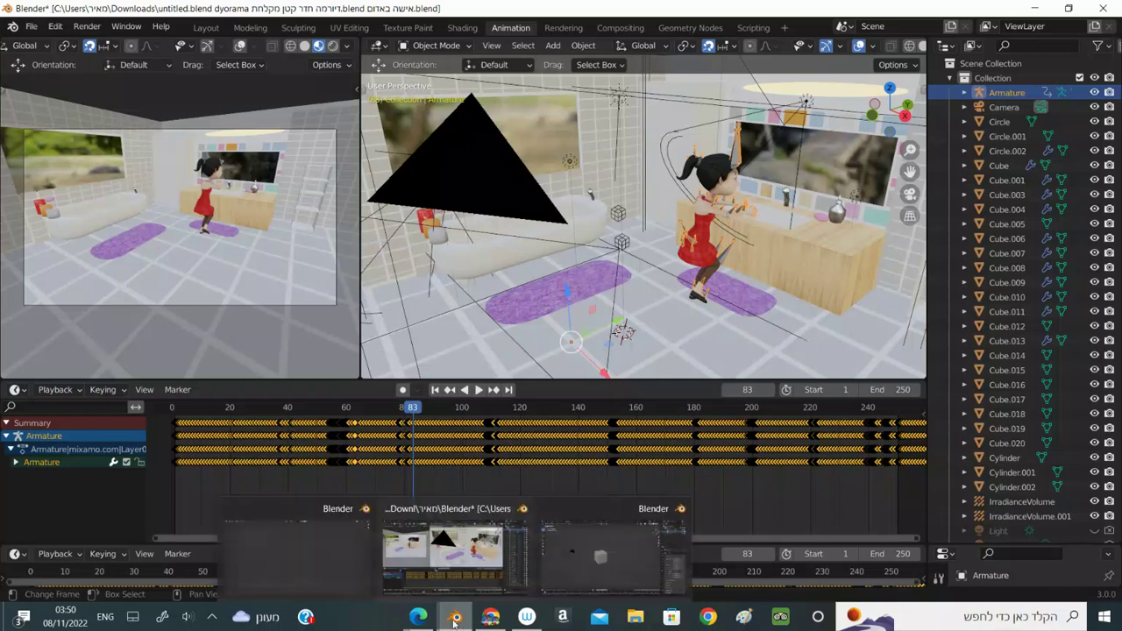
Add a plane and move it between the bathtub and the character
left_click(443, 557)
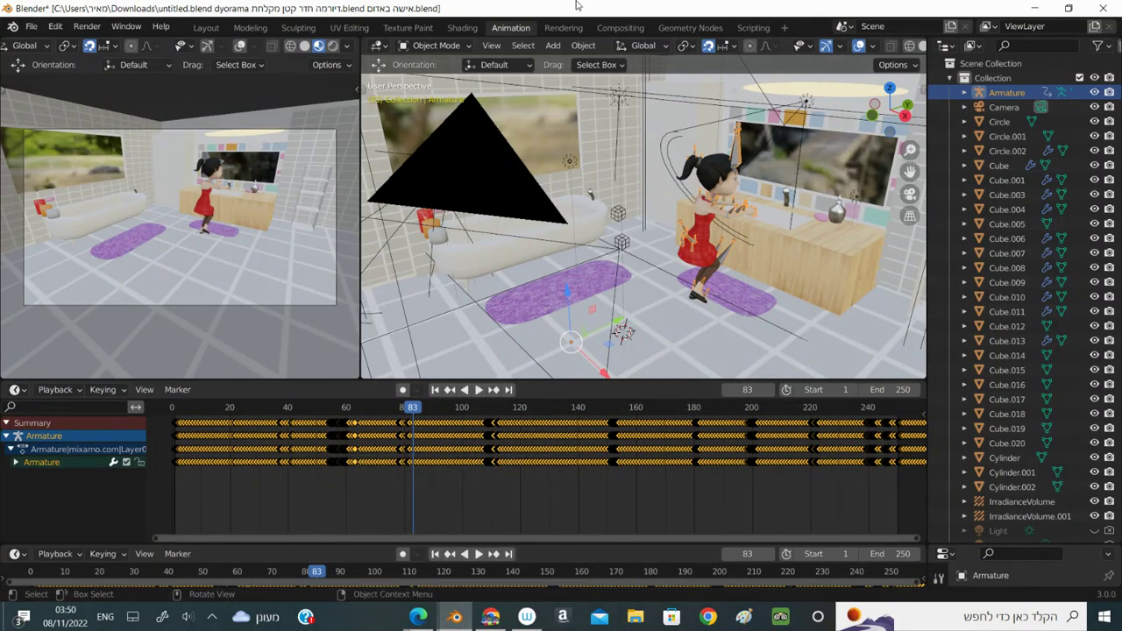
left_click(553, 46)
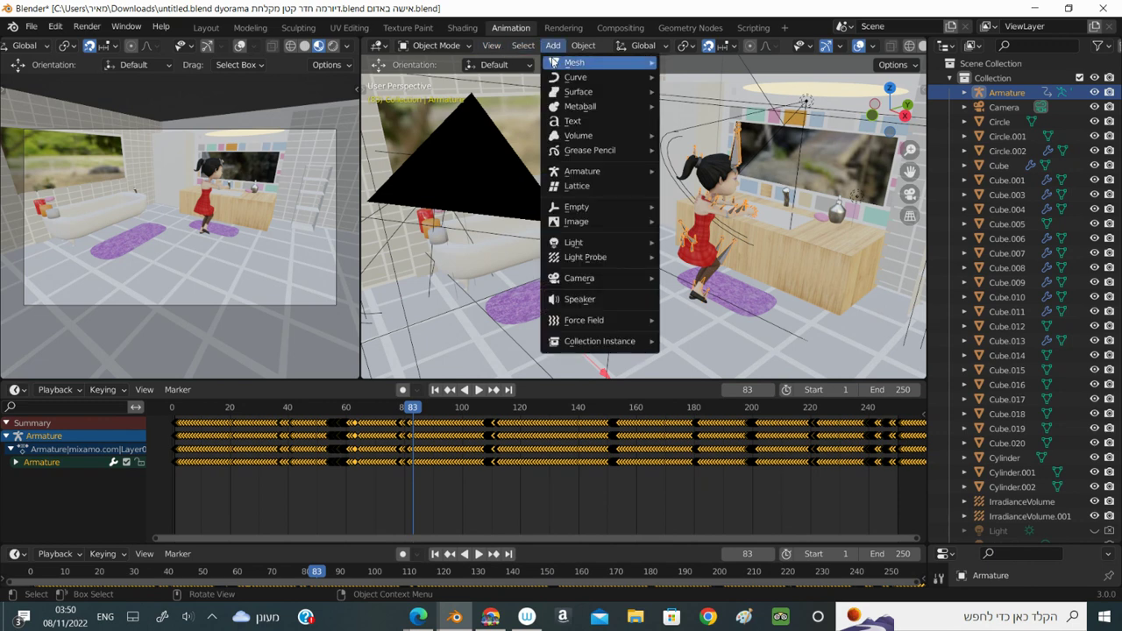
mouse_move(574, 62)
left_click(682, 61)
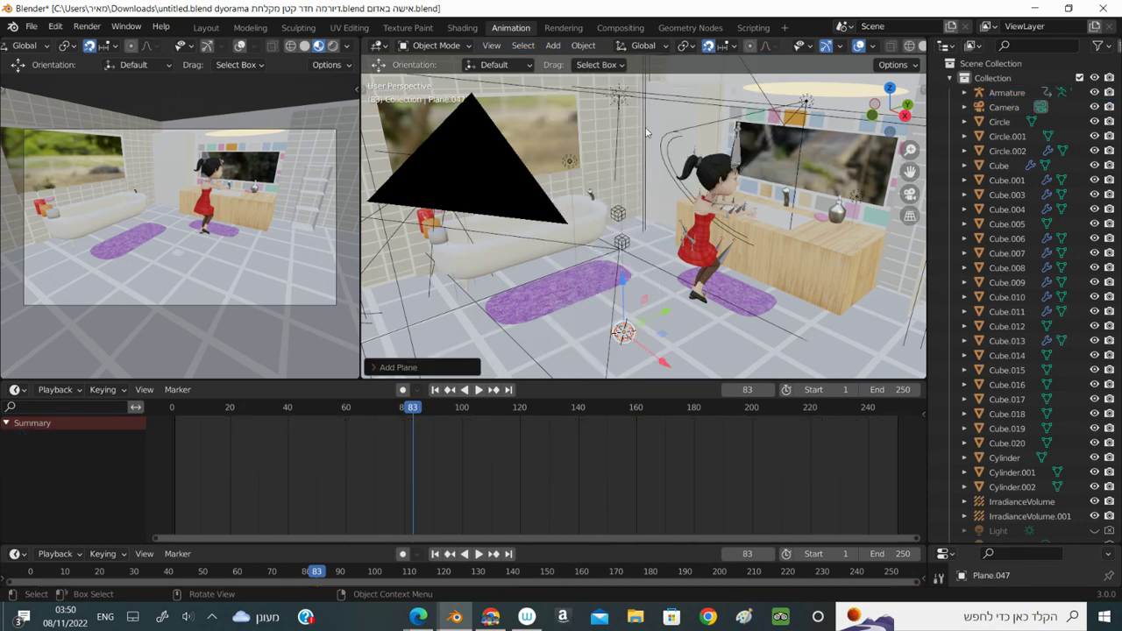
key("g")
left_click(624, 254)
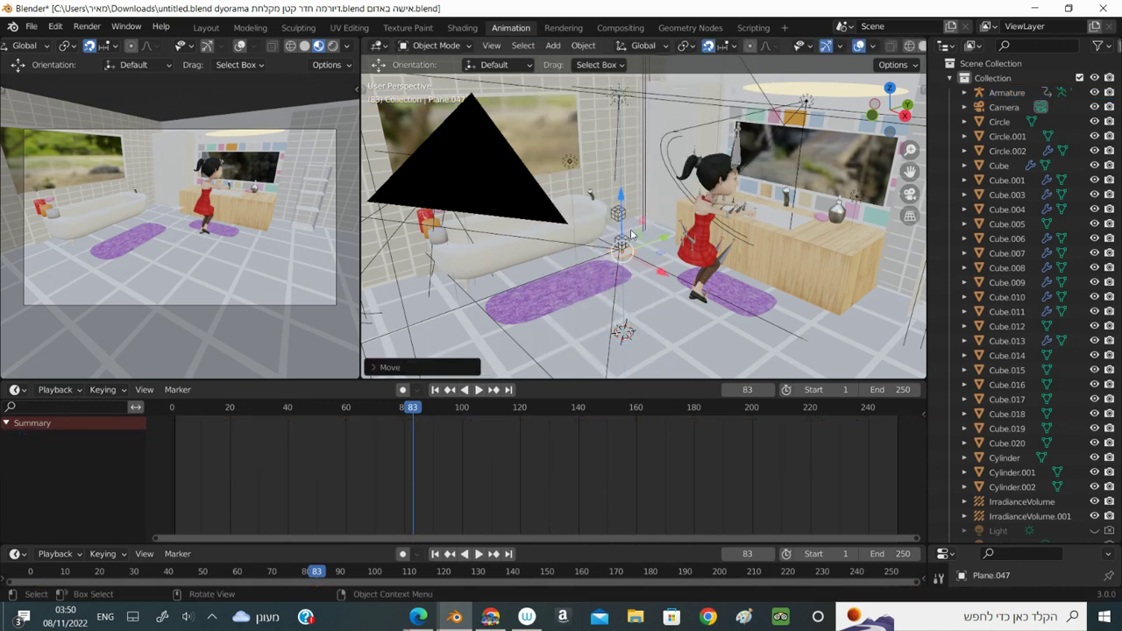
Rotate the plane 90° about Y so it stands upright
type("r")
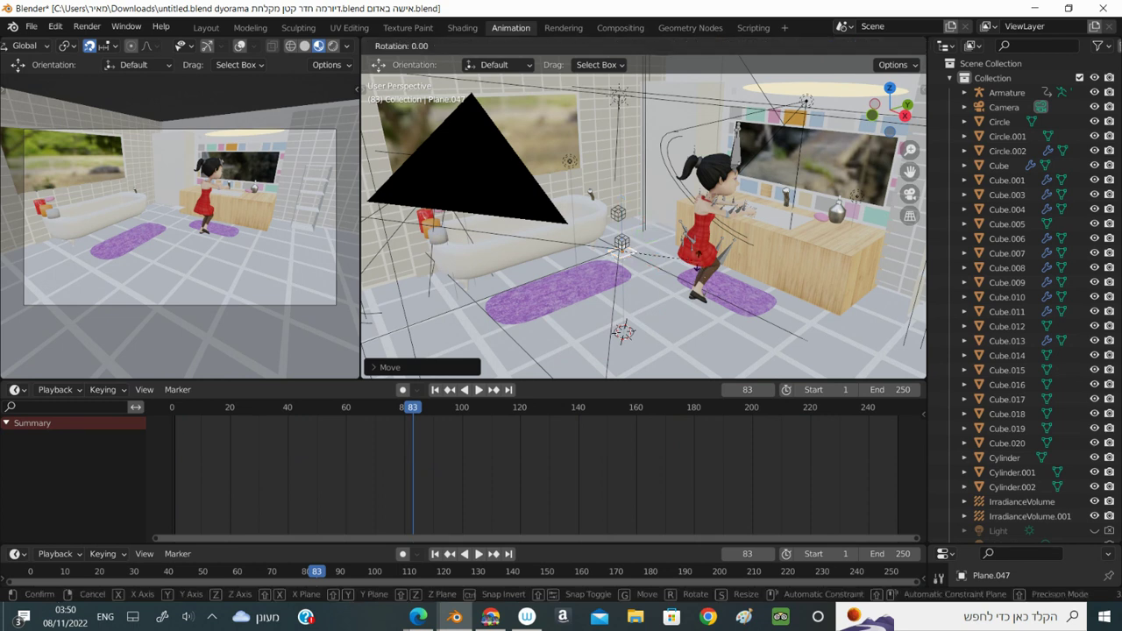
type("90")
type("y")
key("Return")
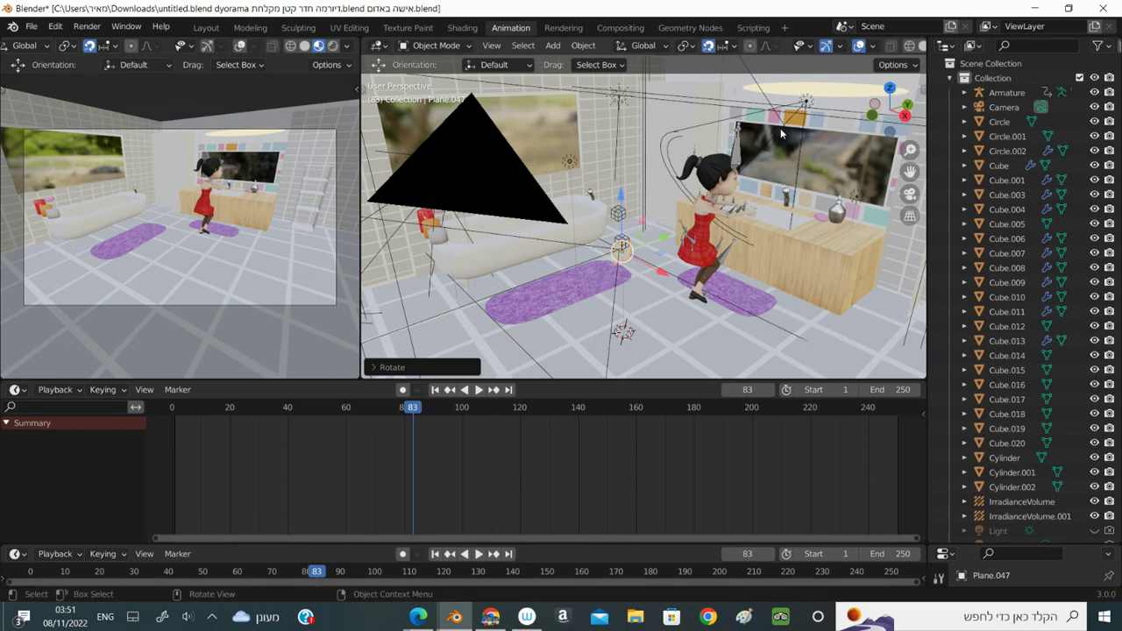
scroll(854, 115, "up", 2)
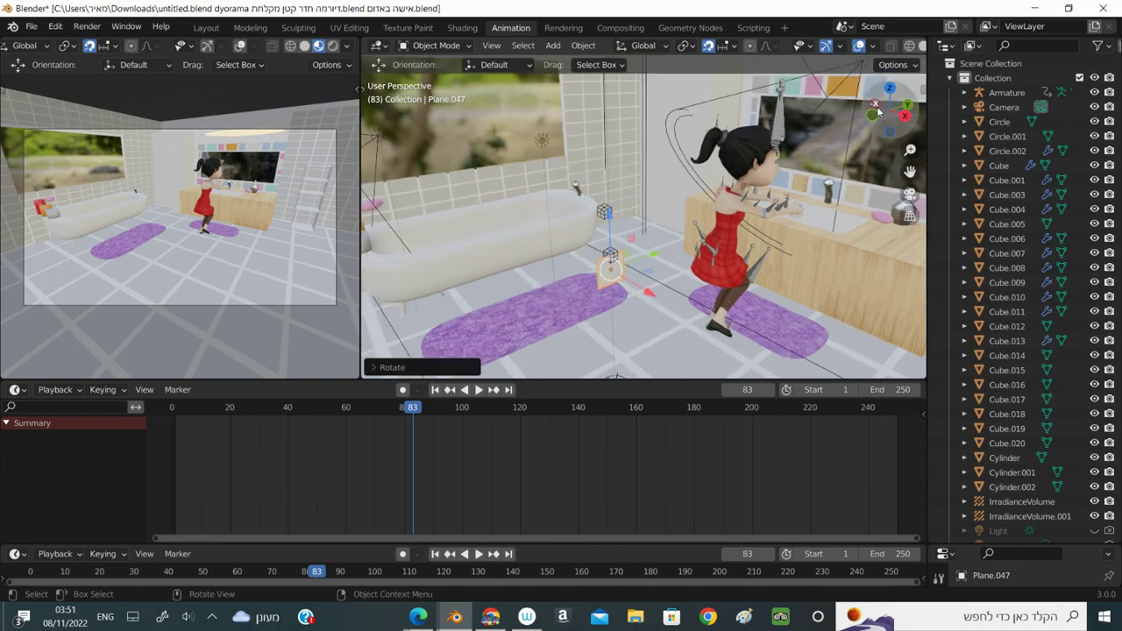
scroll(825, 145, "up", 2)
middle_click_drag(825, 145, 825, 145)
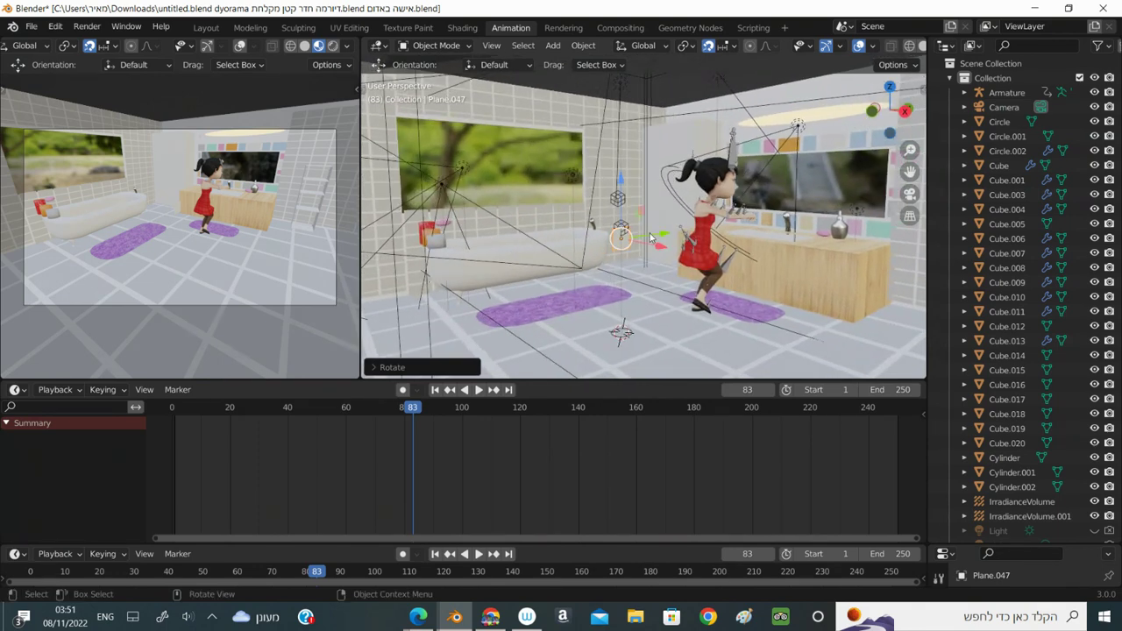
left_click(365, 89)
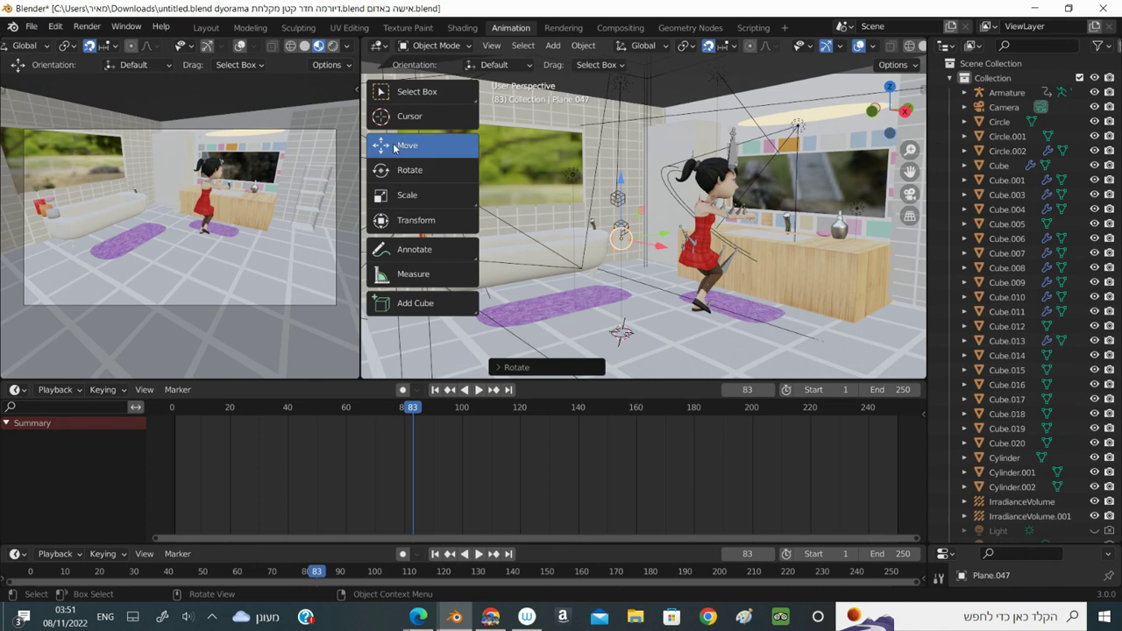
Scale the plane up to roughly three times its size
left_click(405, 194)
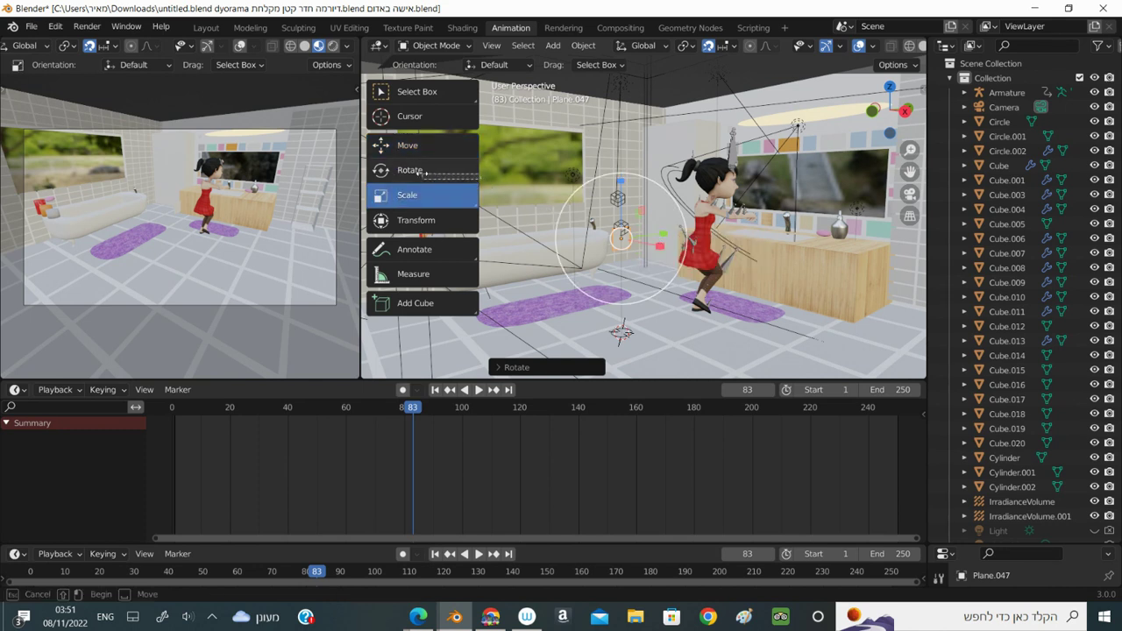
left_click(481, 175)
mouse_move(478, 171)
left_mouse_down()
mouse_move(471, 157)
mouse_move(421, 151)
left_mouse_up()
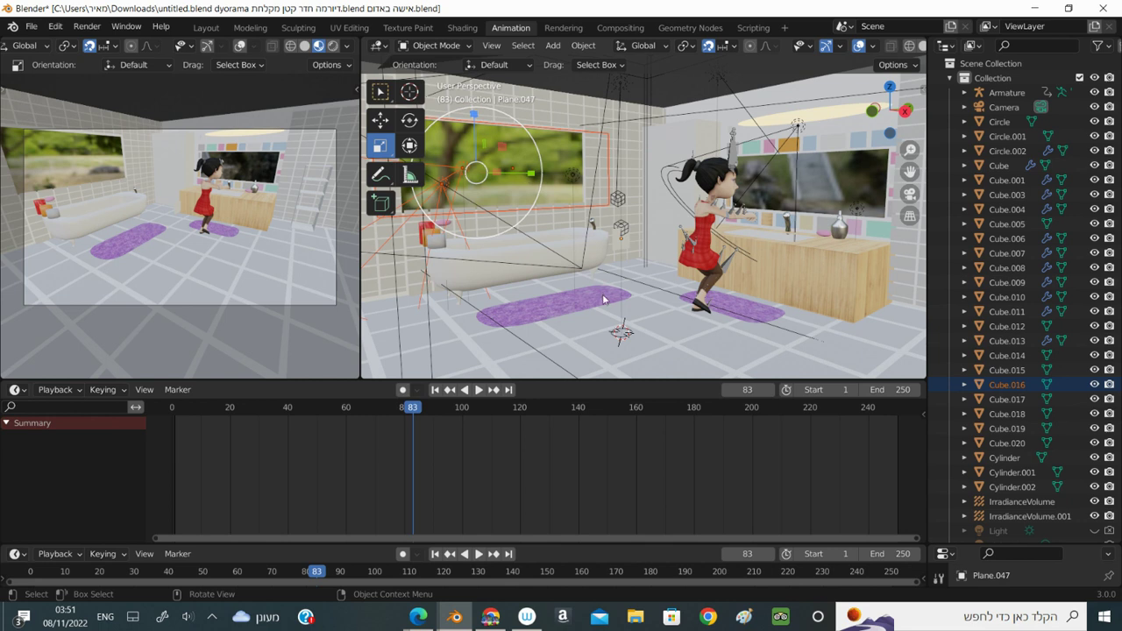
left_click(616, 243)
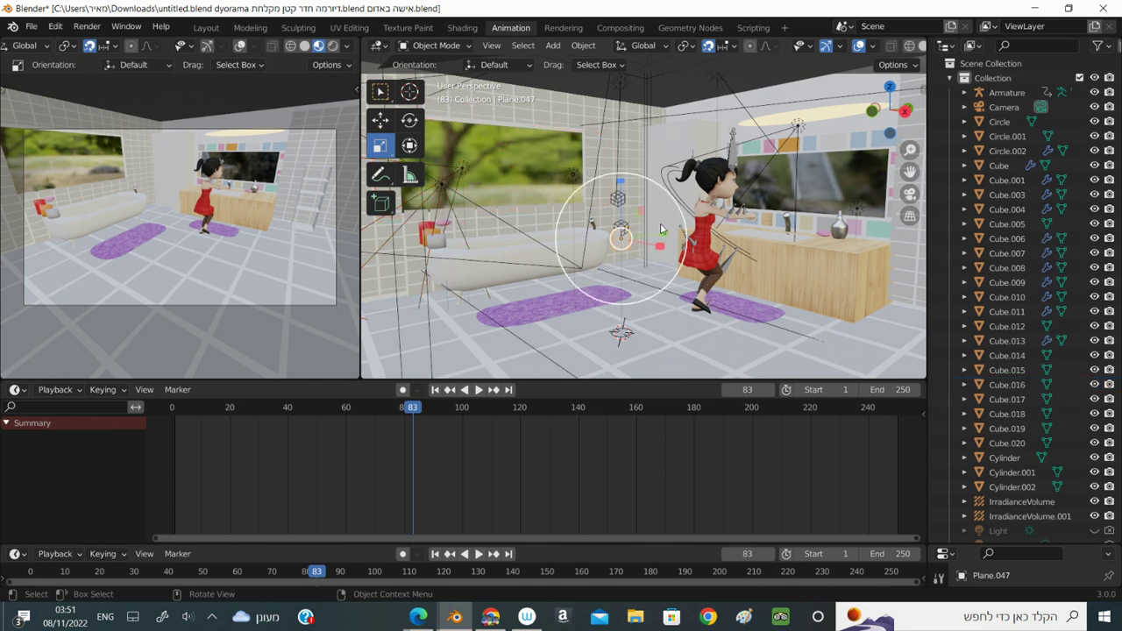
key("s")
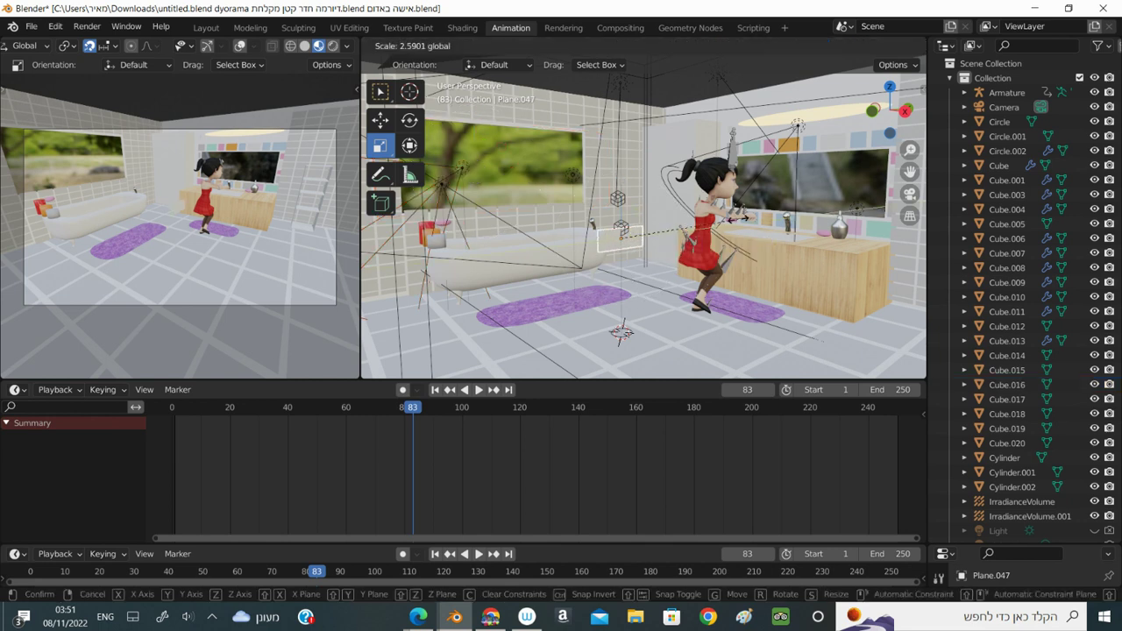
left_click(754, 213)
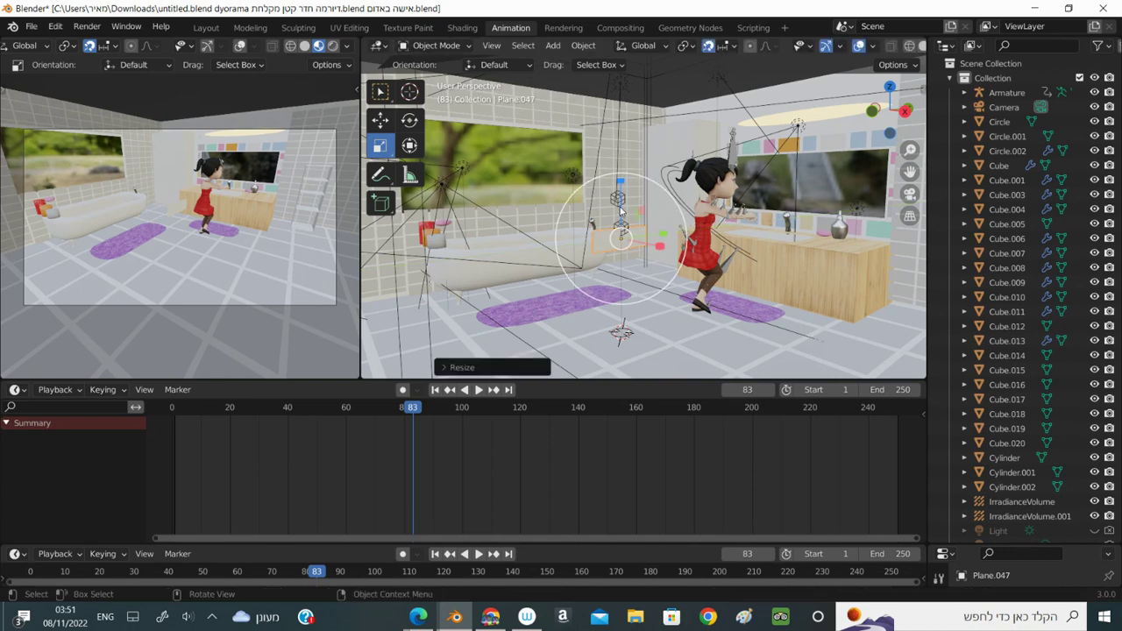
Stretch the plane taller along Z into a large upright panel
left_click_drag(620, 180, 616, 131)
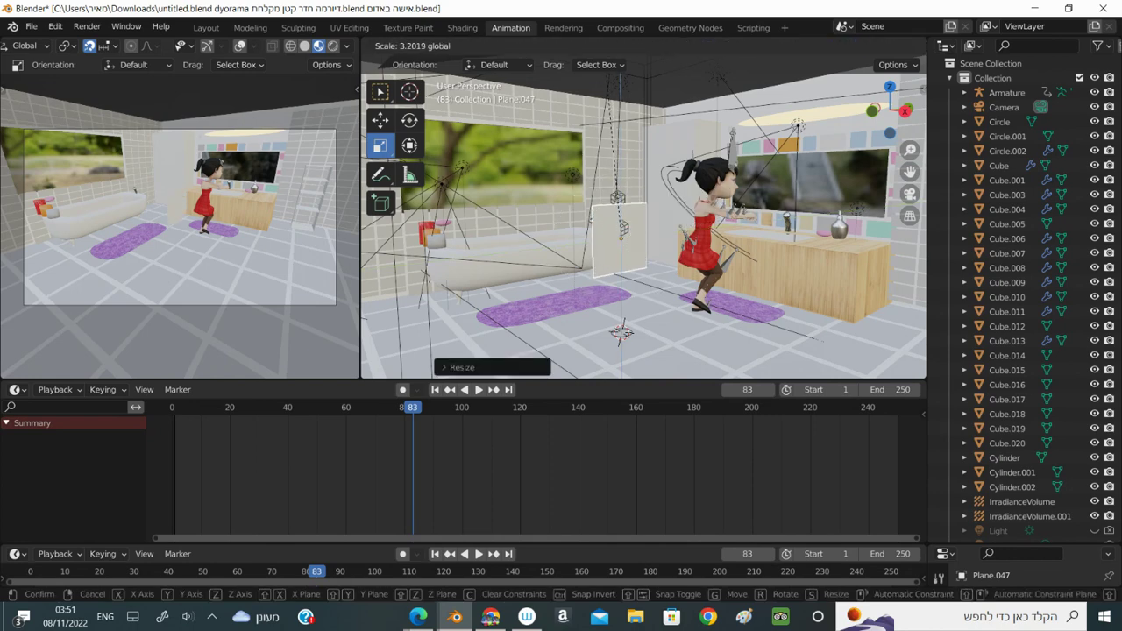
left_click(599, 355)
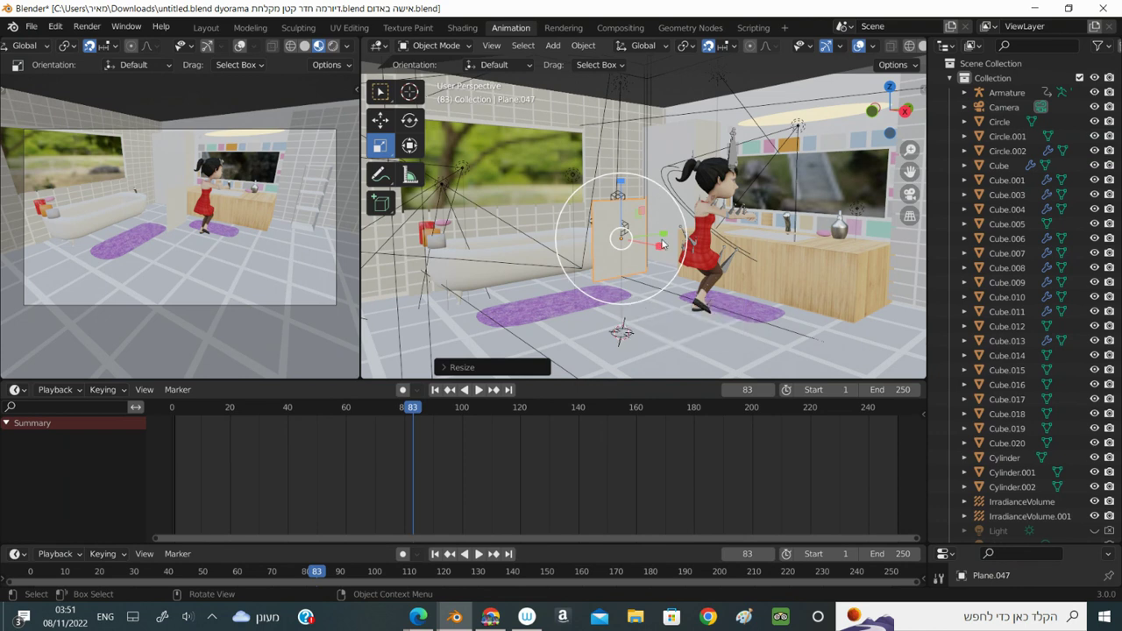
key("s")
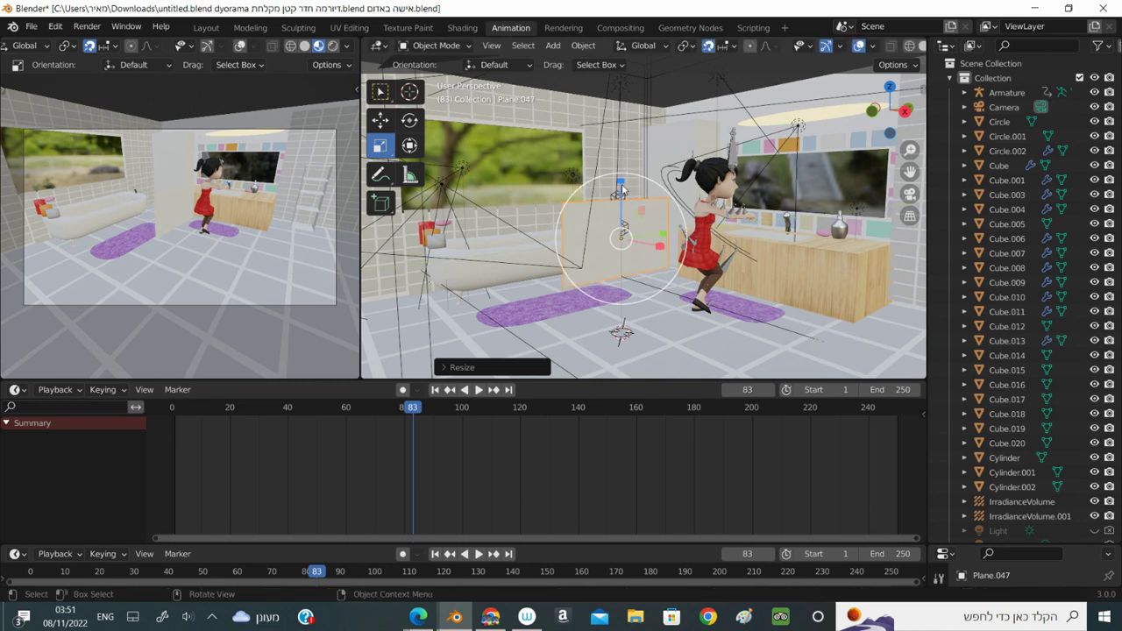
key("z")
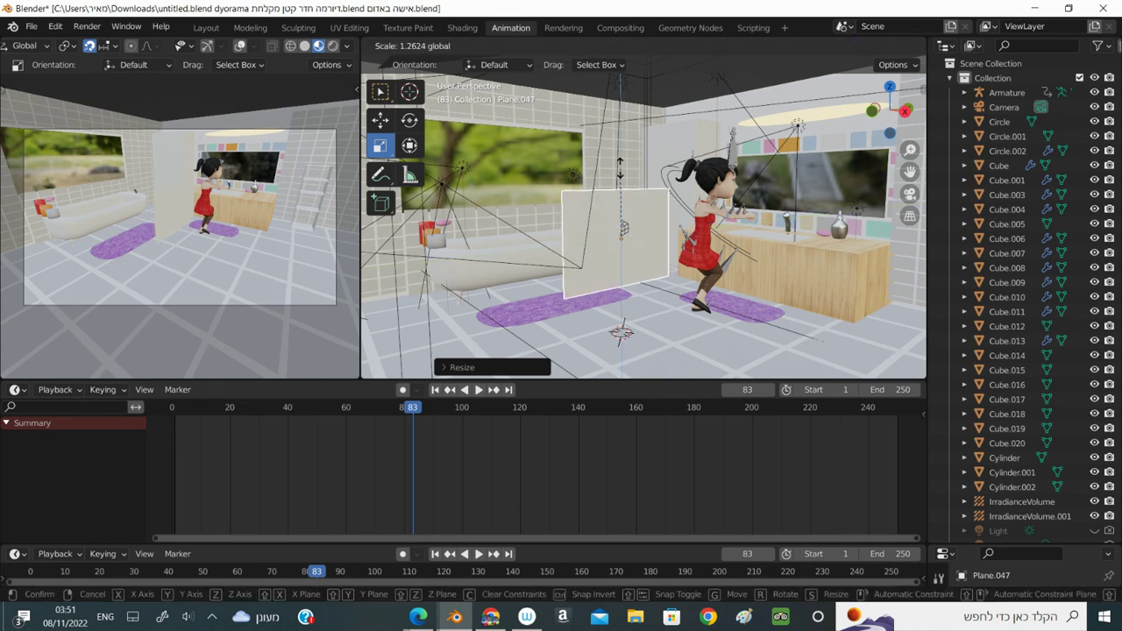
left_click(620, 175)
left_click(462, 46)
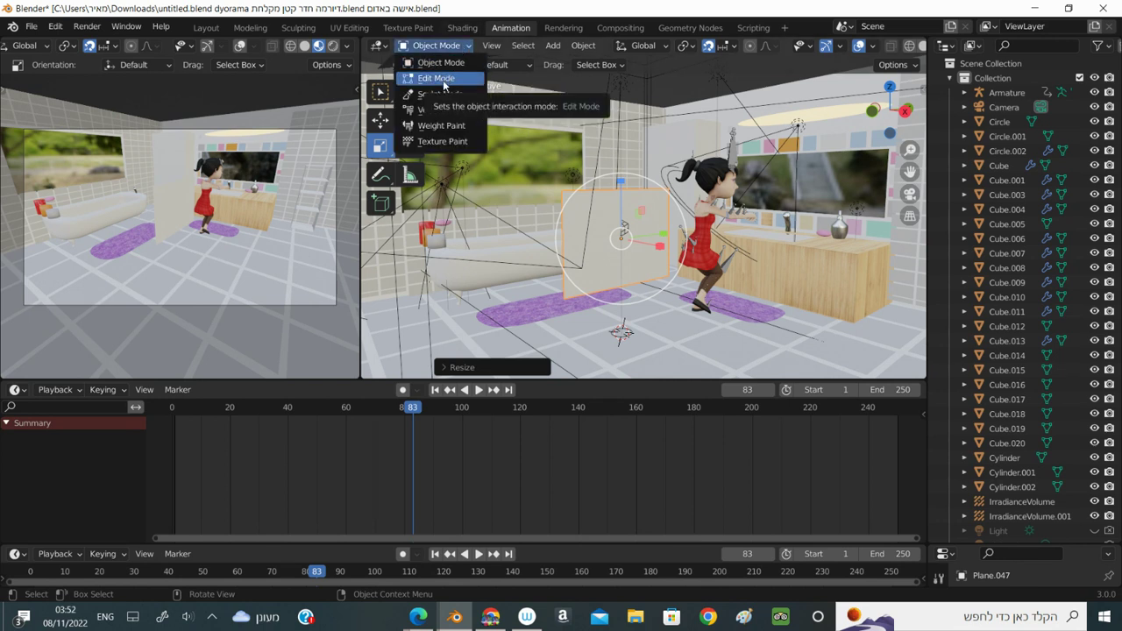
Enter Edit Mode and subdivide the plane's mesh with 40 cuts
right_click(610, 264)
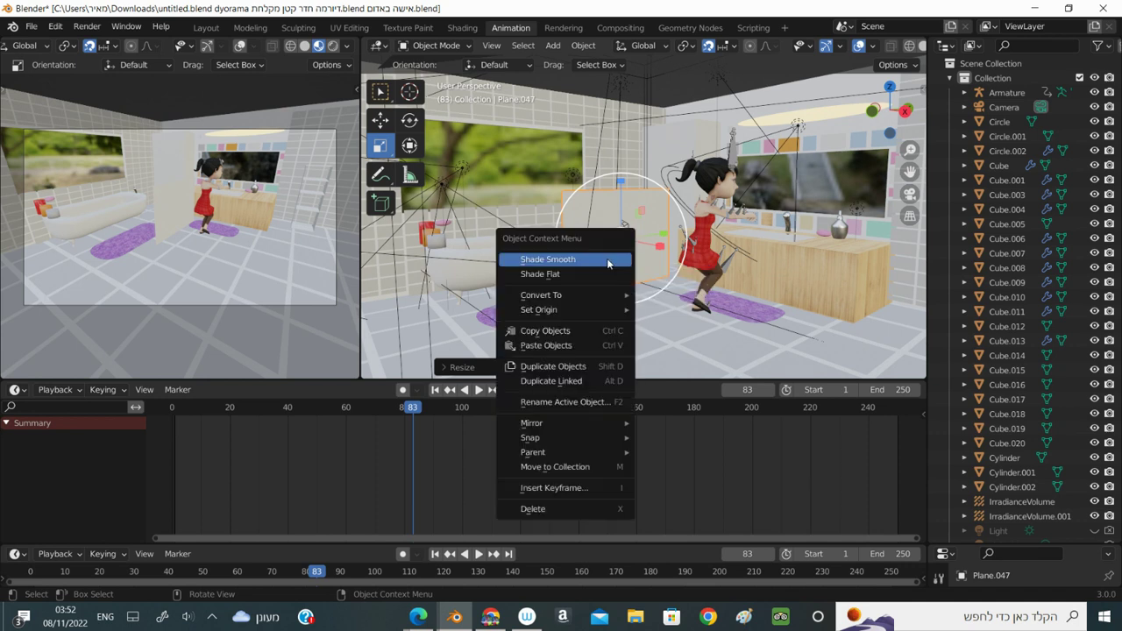
left_click(468, 49)
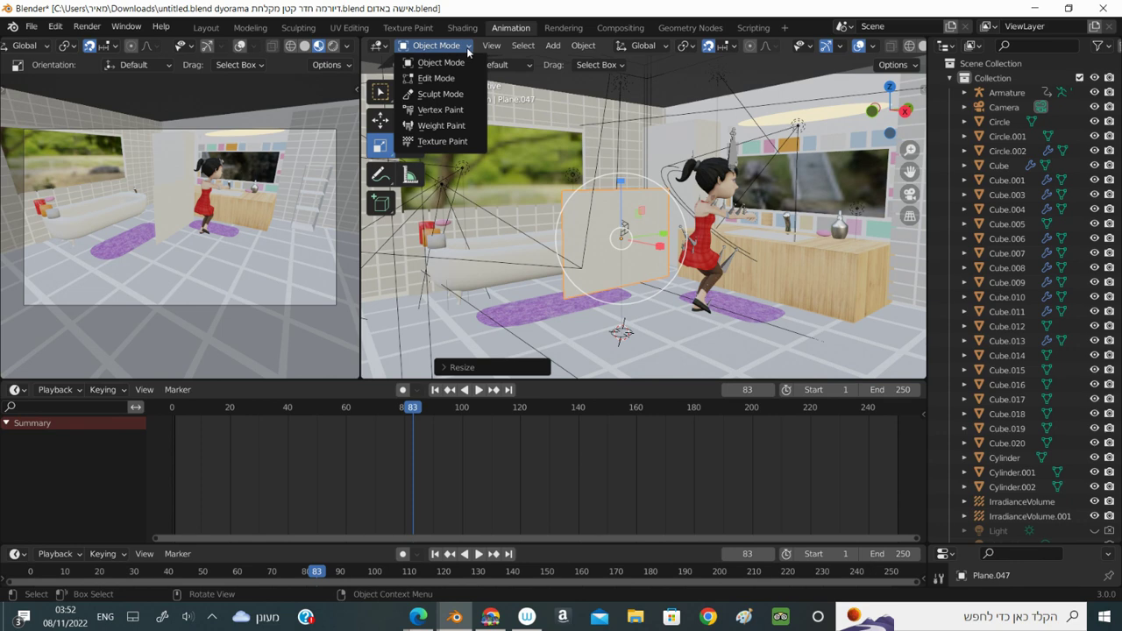
left_click(454, 81)
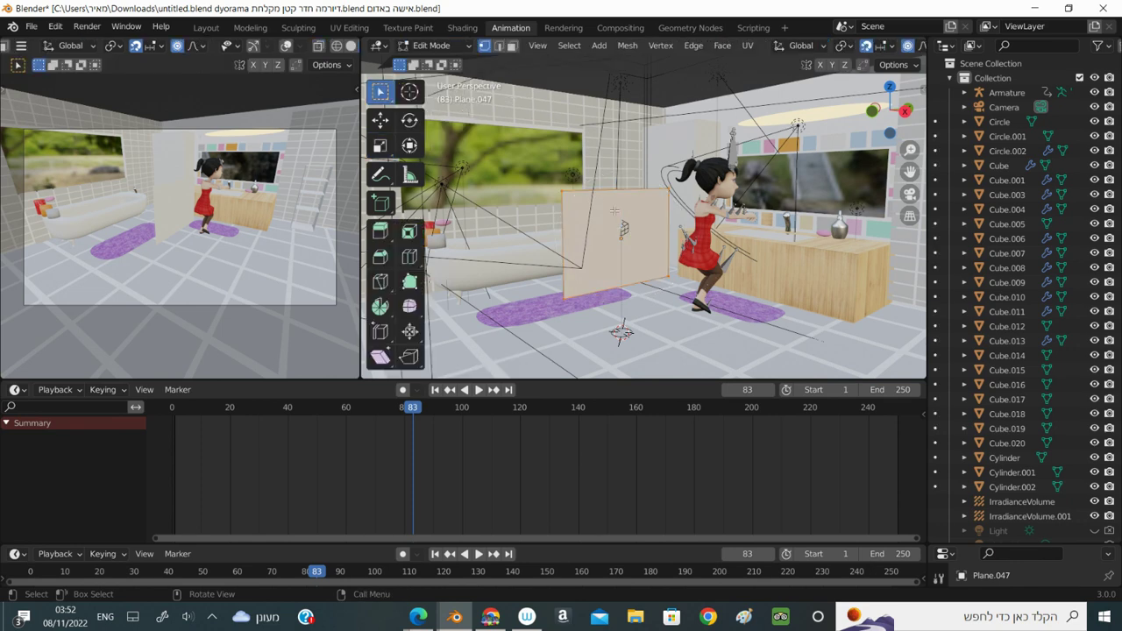
right_click(636, 226)
left_click(637, 229)
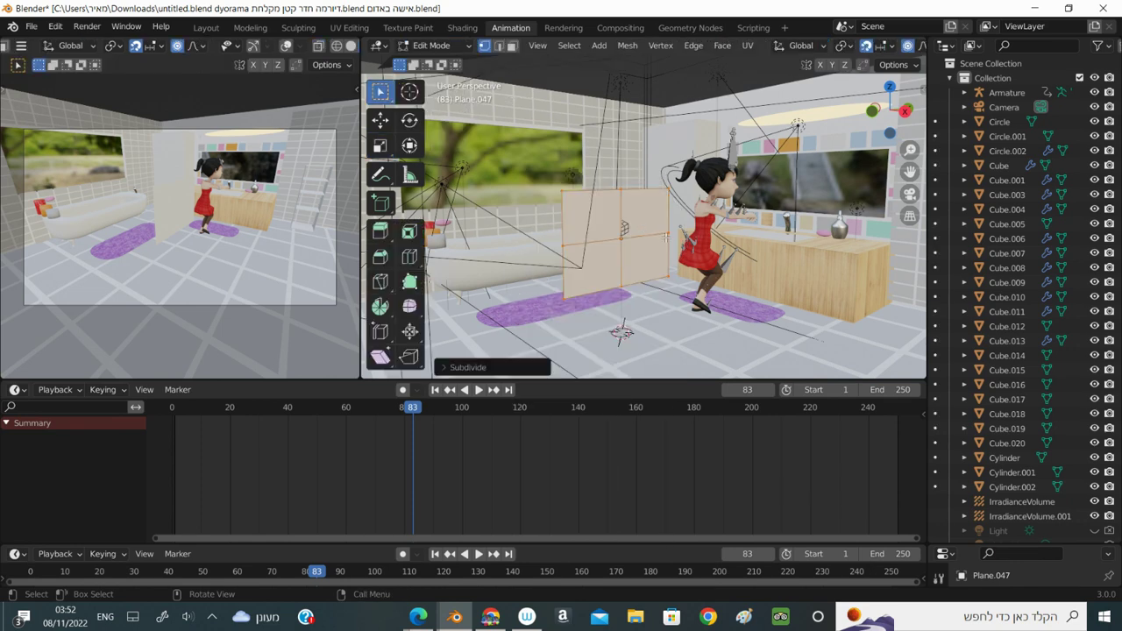
left_click(493, 368)
left_click(578, 267)
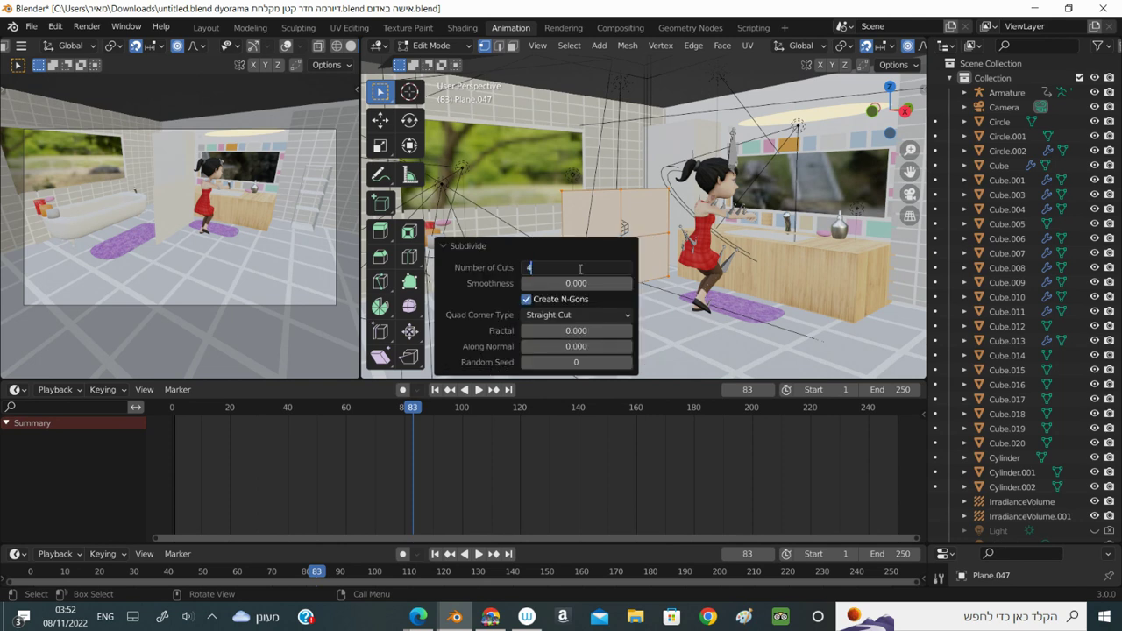
key("Return")
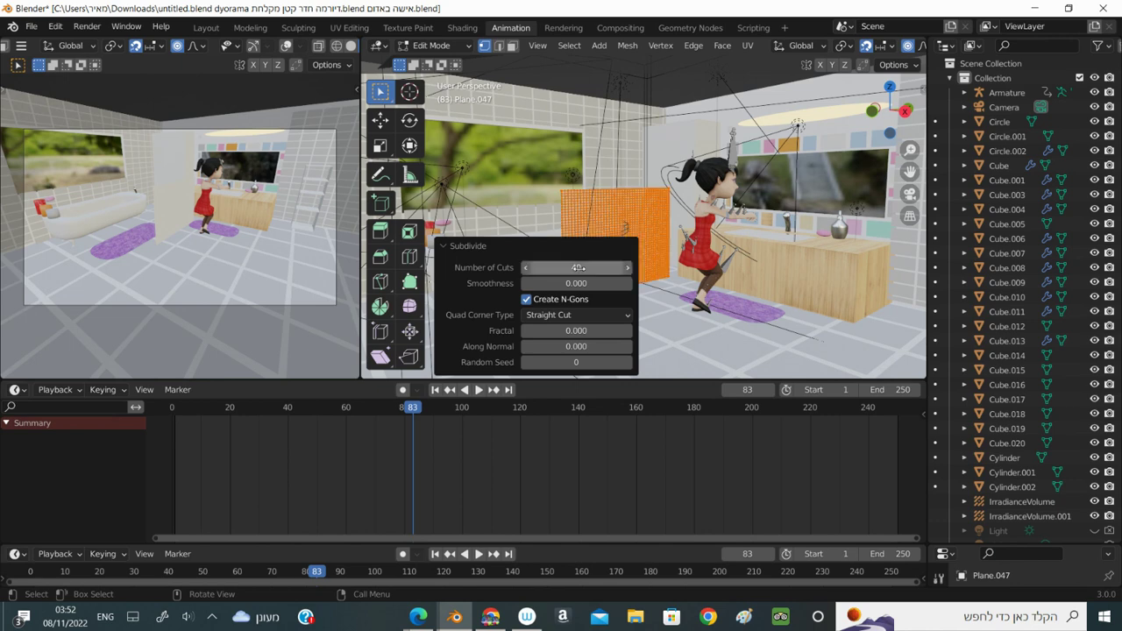
left_click(649, 288)
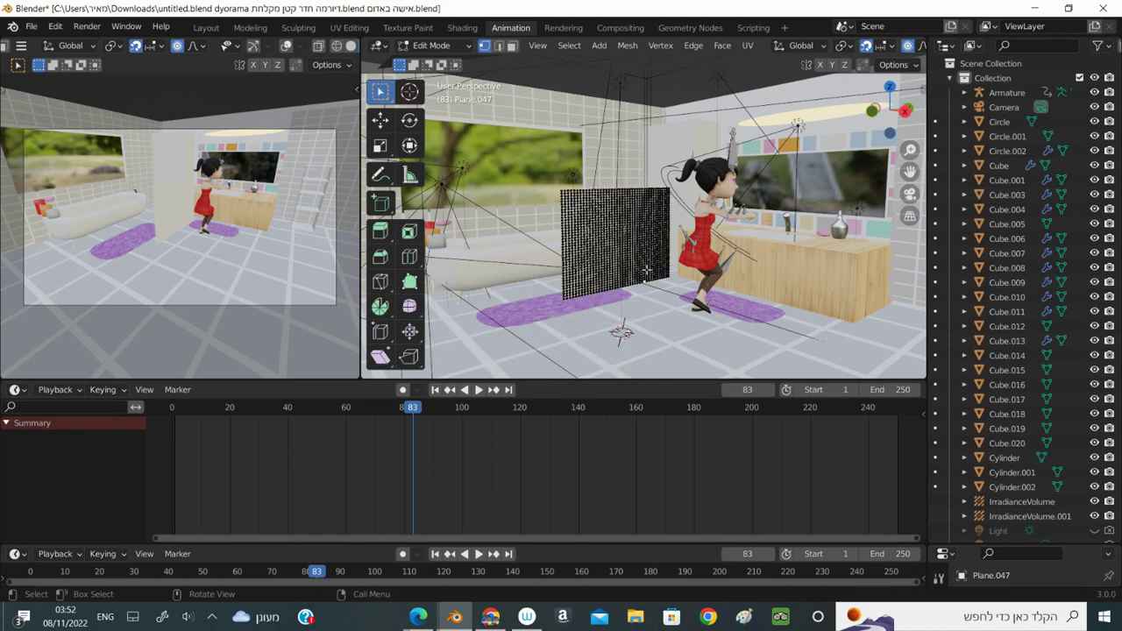
Select and then deselect all of the plane's vertices
right_click(641, 310)
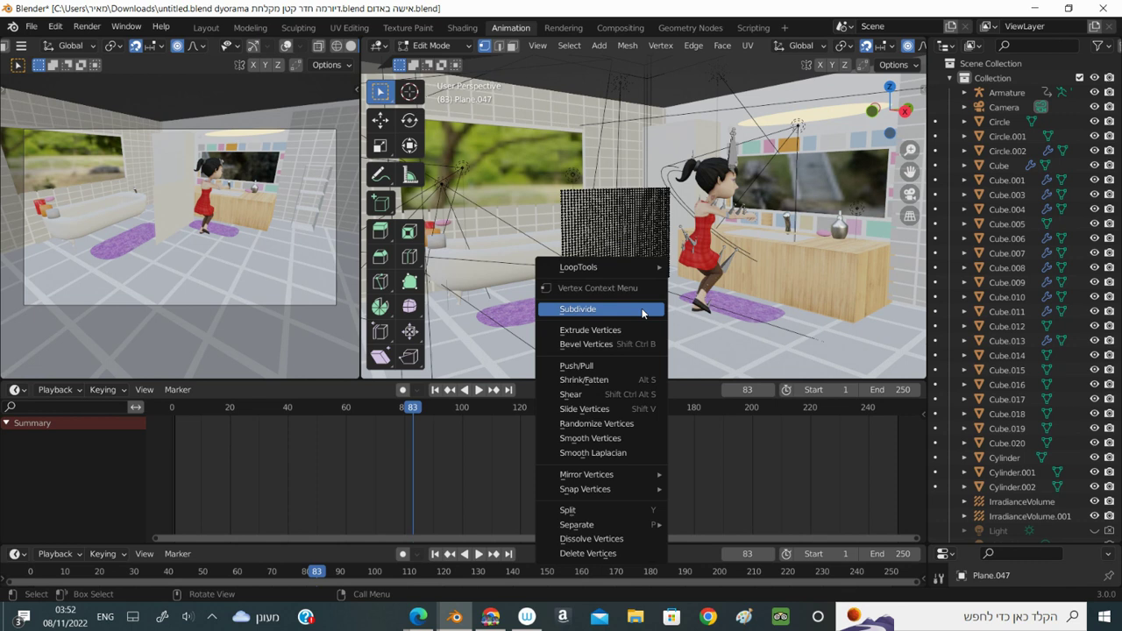
key("ctrl")
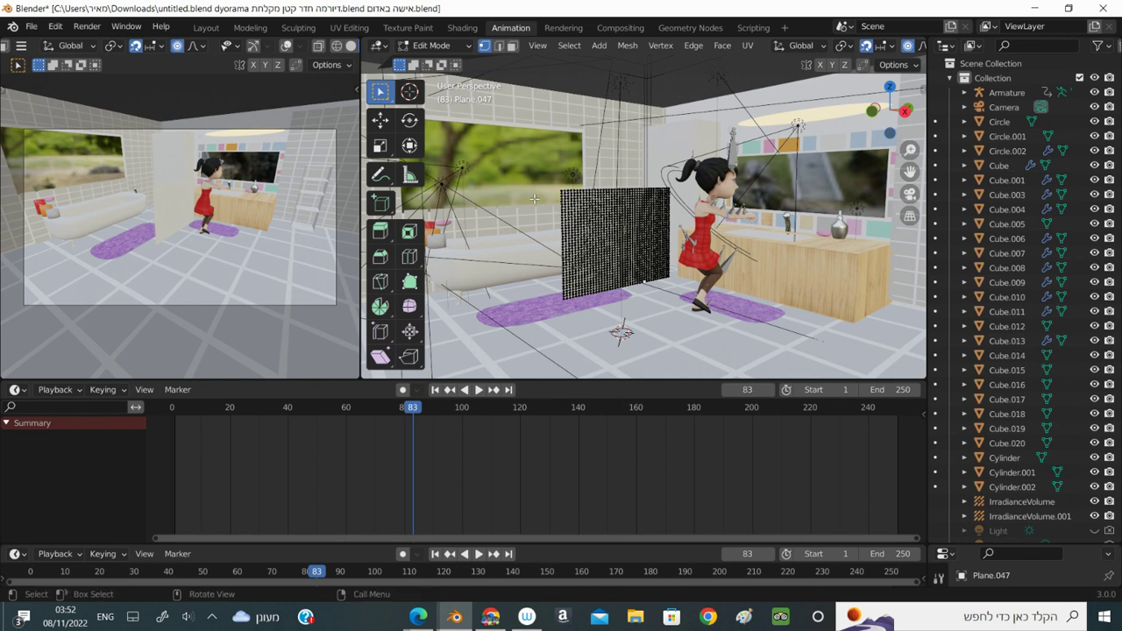
key("ctrl+i")
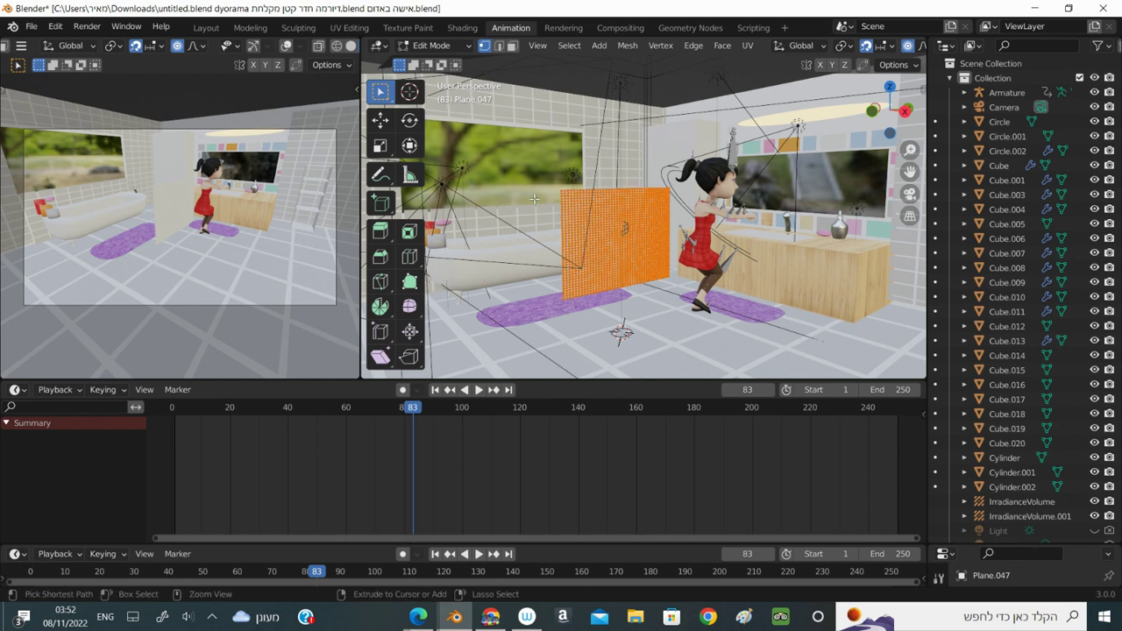
key("ctrl+i")
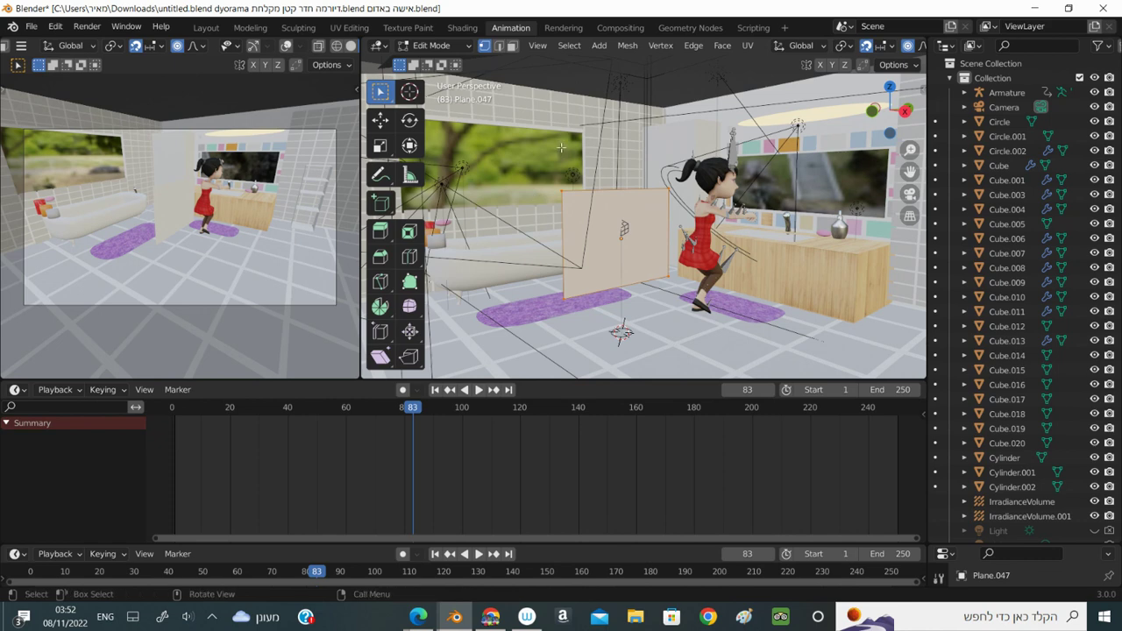
Return to Object Mode and apply the plane's scale
left_click(431, 45)
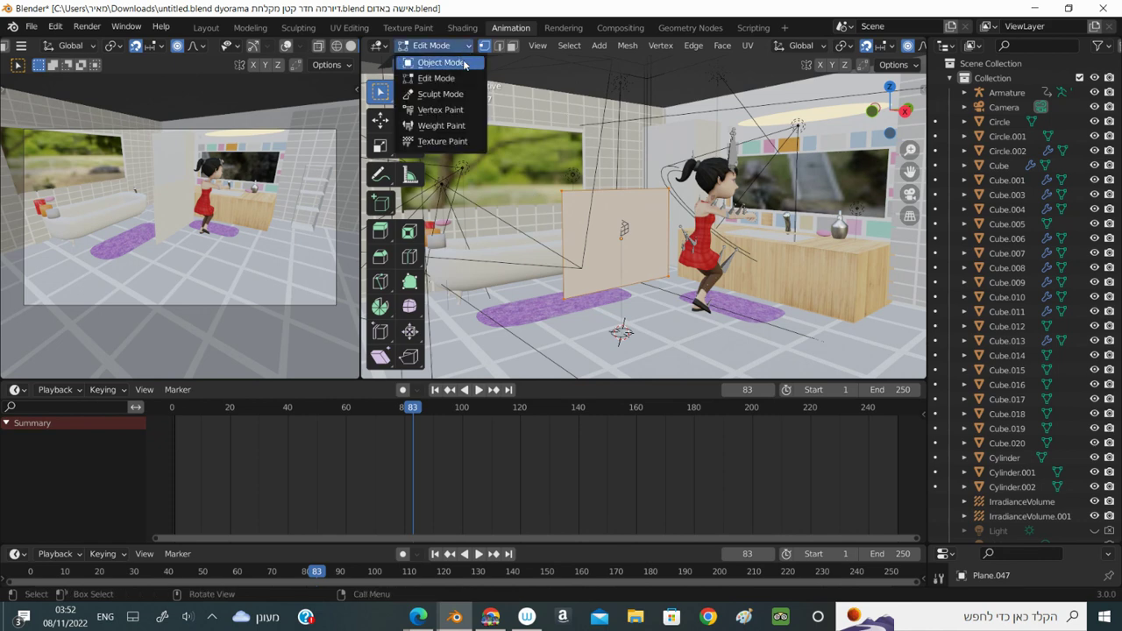
left_click(442, 60)
key("ctrl+a")
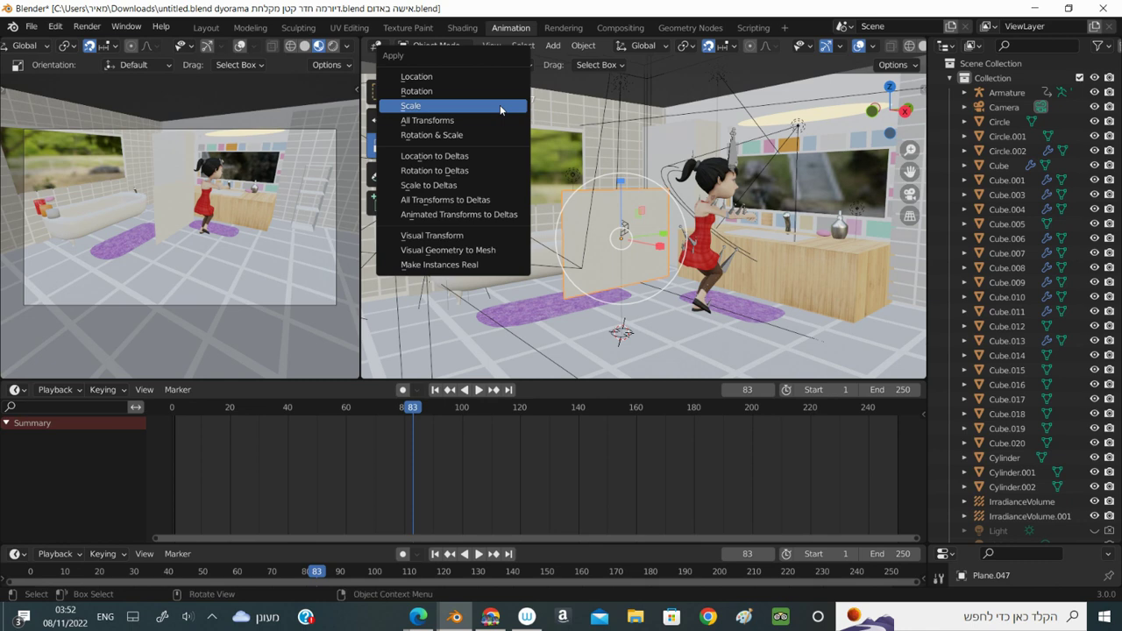
left_click(500, 106)
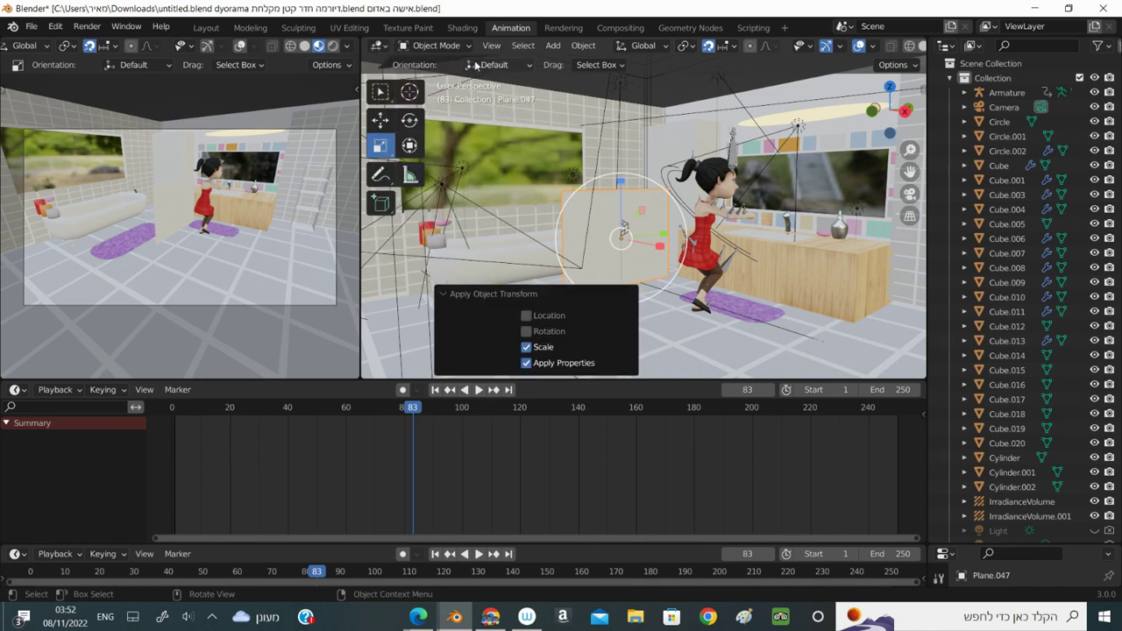
Back in Edit Mode, subdivide the mesh with 40 cuts
left_click(431, 46)
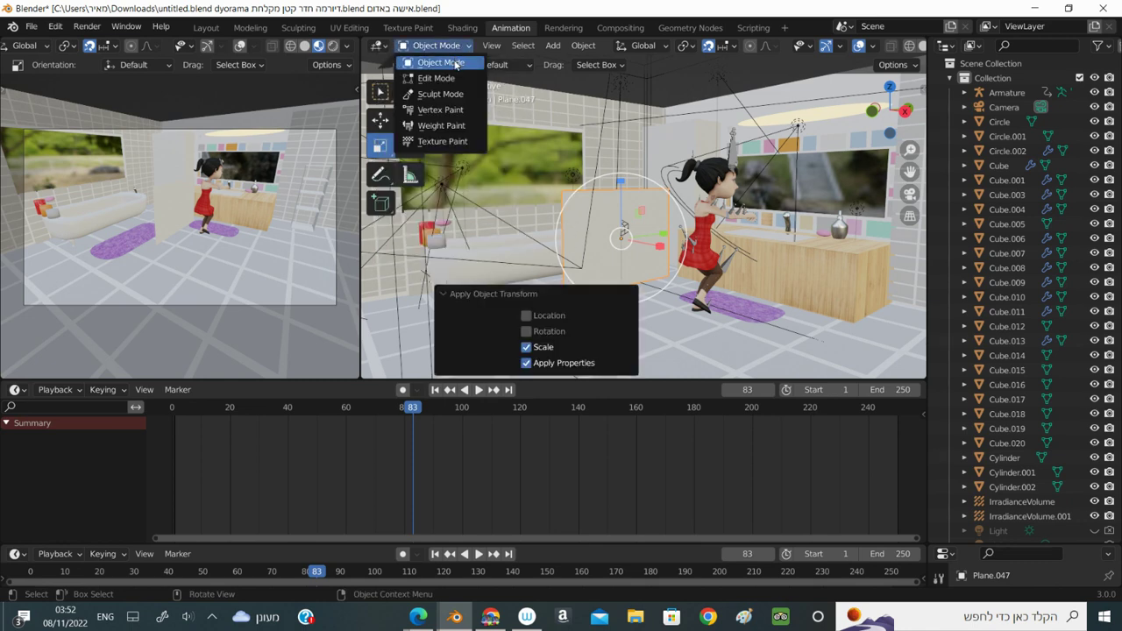
left_click(435, 64)
right_click(616, 232)
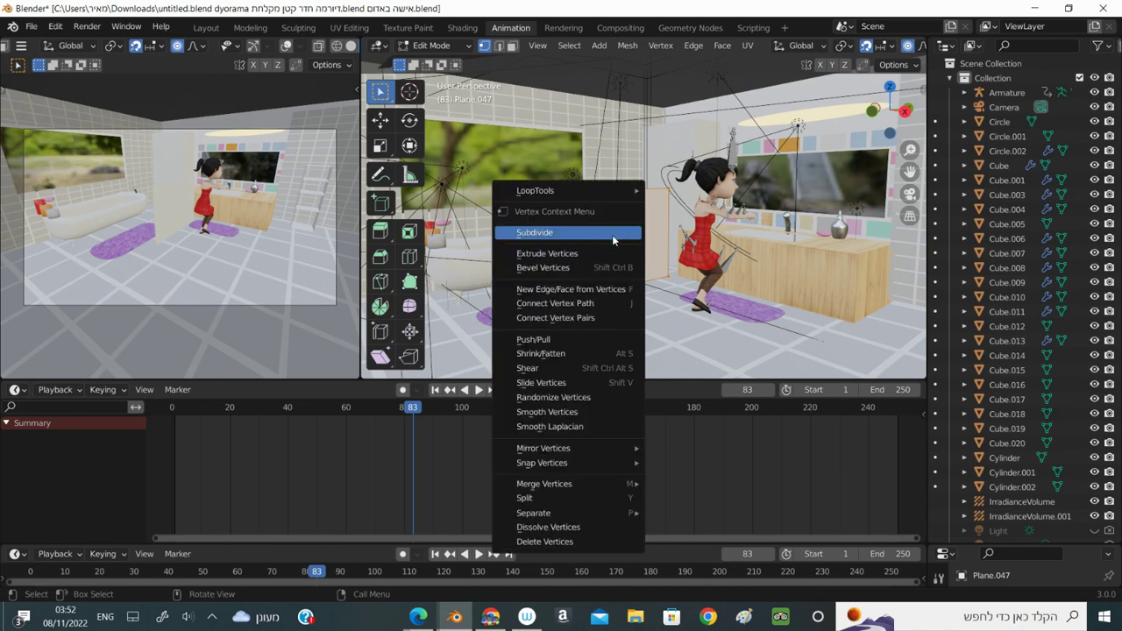
left_click(612, 233)
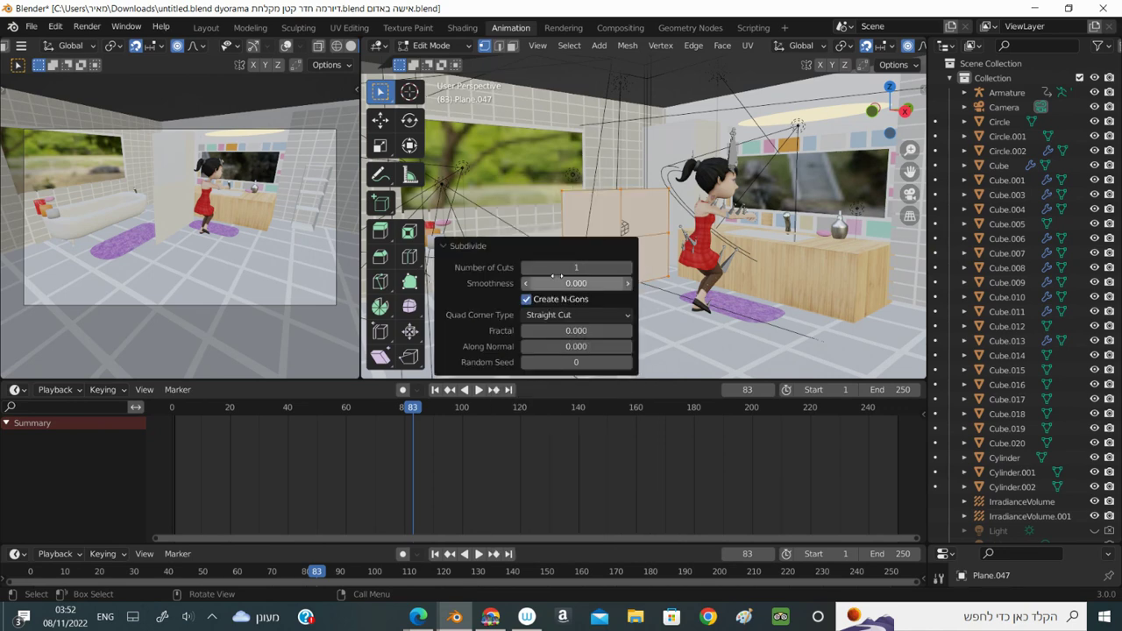
left_click(564, 268)
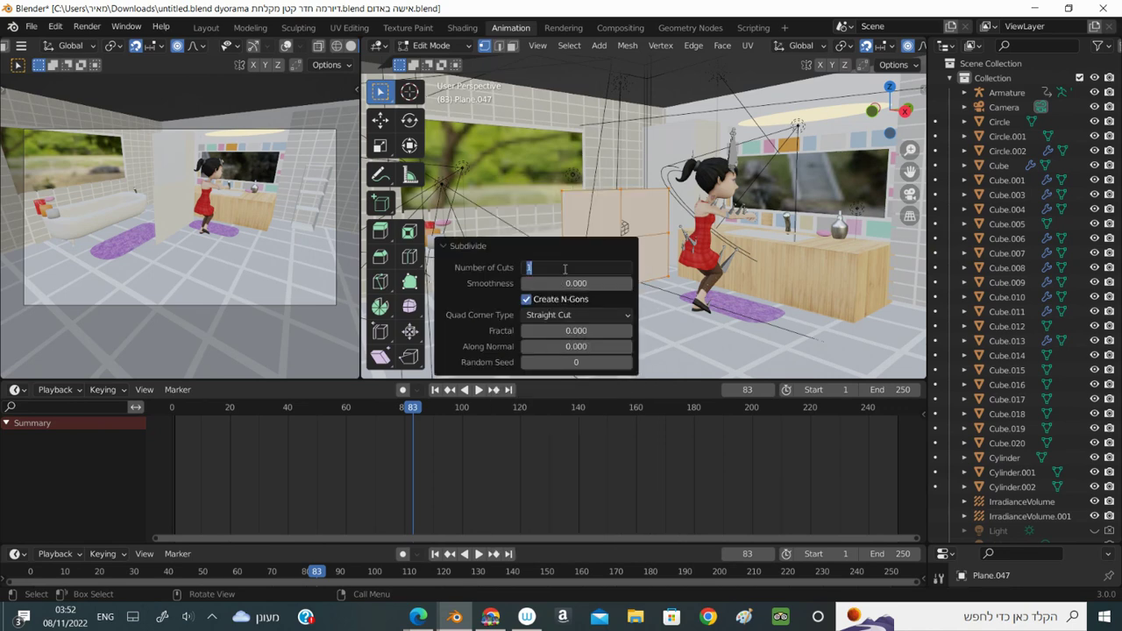
type("40")
key("Return")
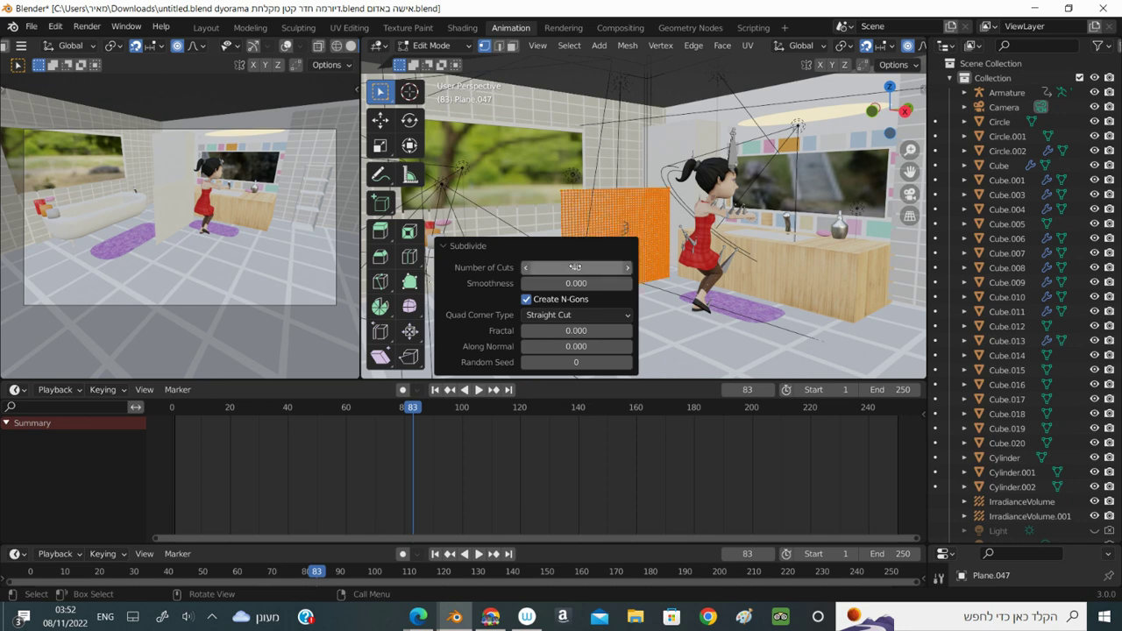
Deselect the dense grid and inspect the subdivided panel from further back
left_click(655, 321)
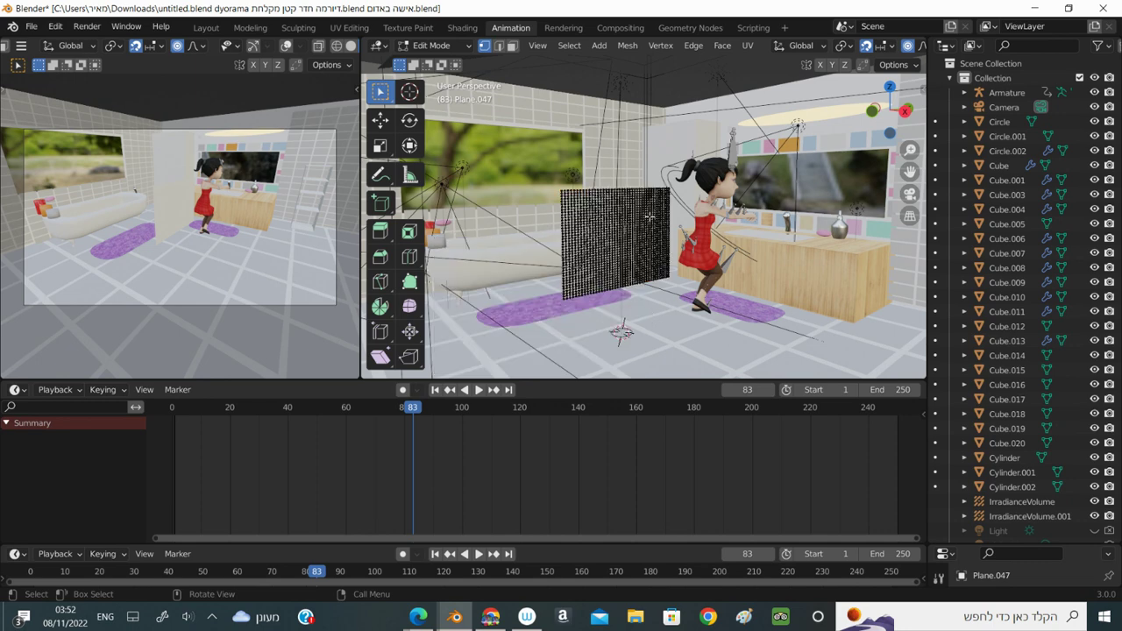
scroll(613, 226, "up", 3)
scroll(578, 123, "up", 2)
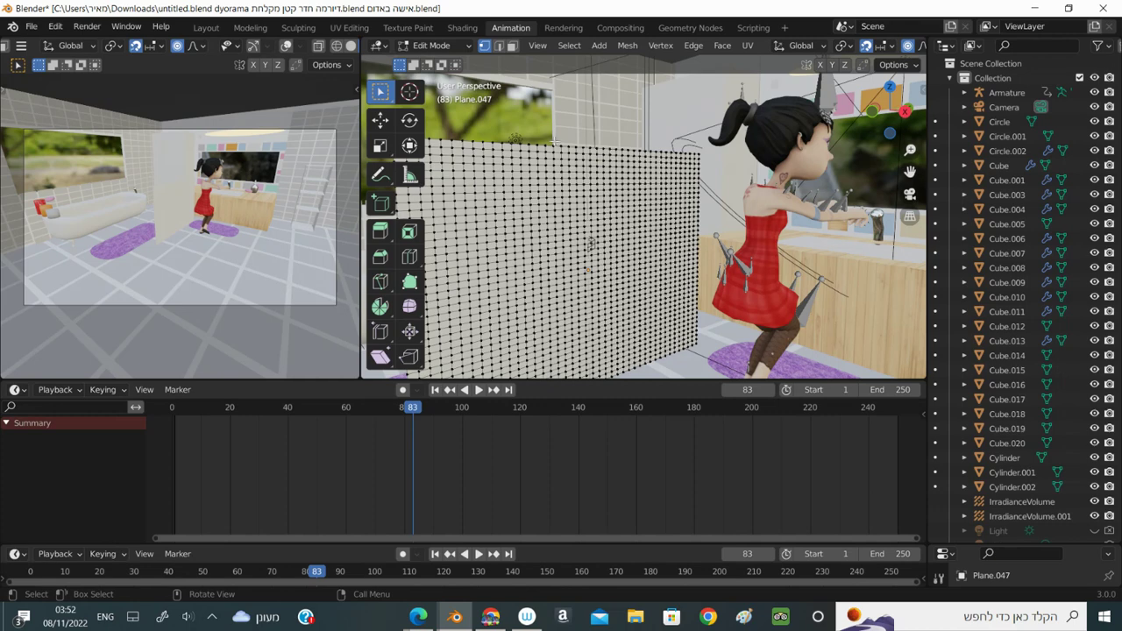
left_click(555, 147)
left_click(548, 141)
middle_click_drag(559, 145, 683, 155)
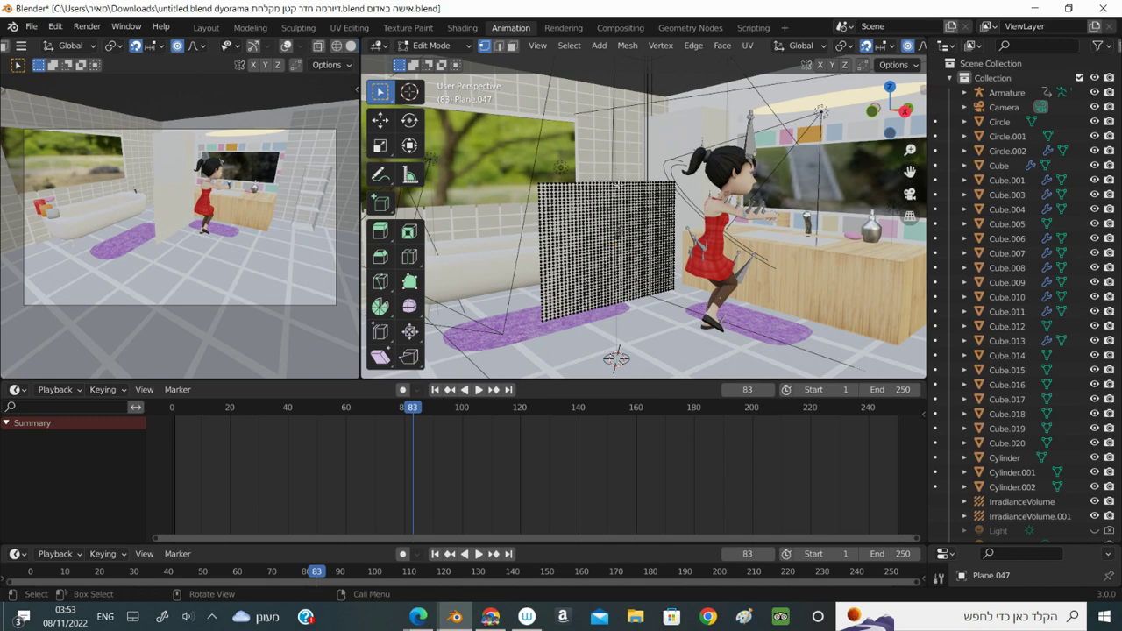
scroll(619, 186, "up", 1)
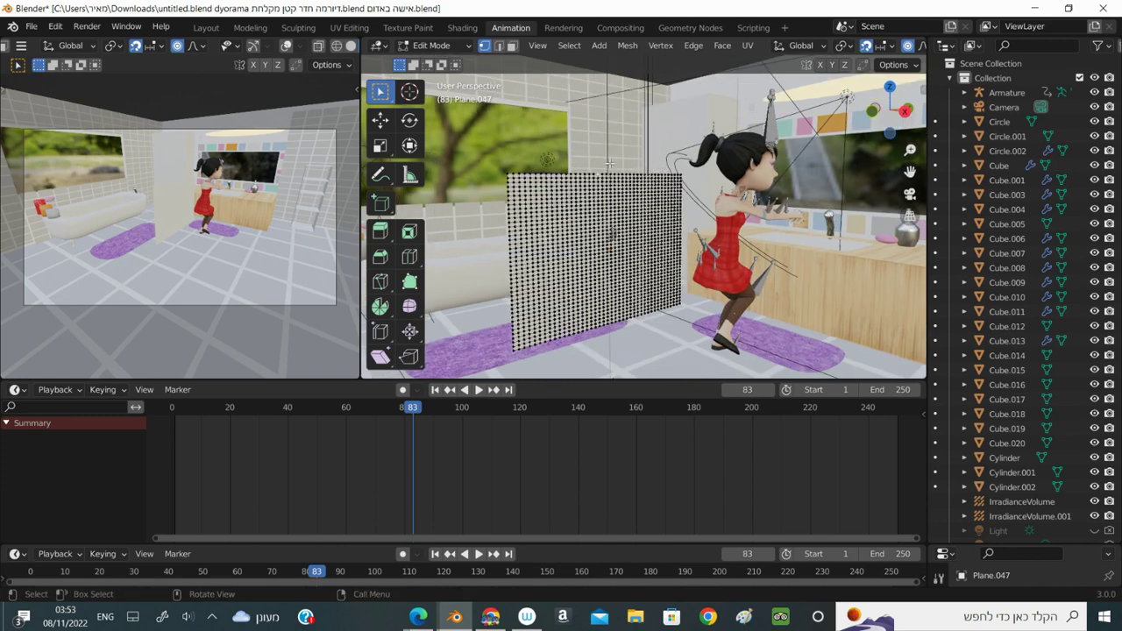
scroll(623, 160, "up", 2)
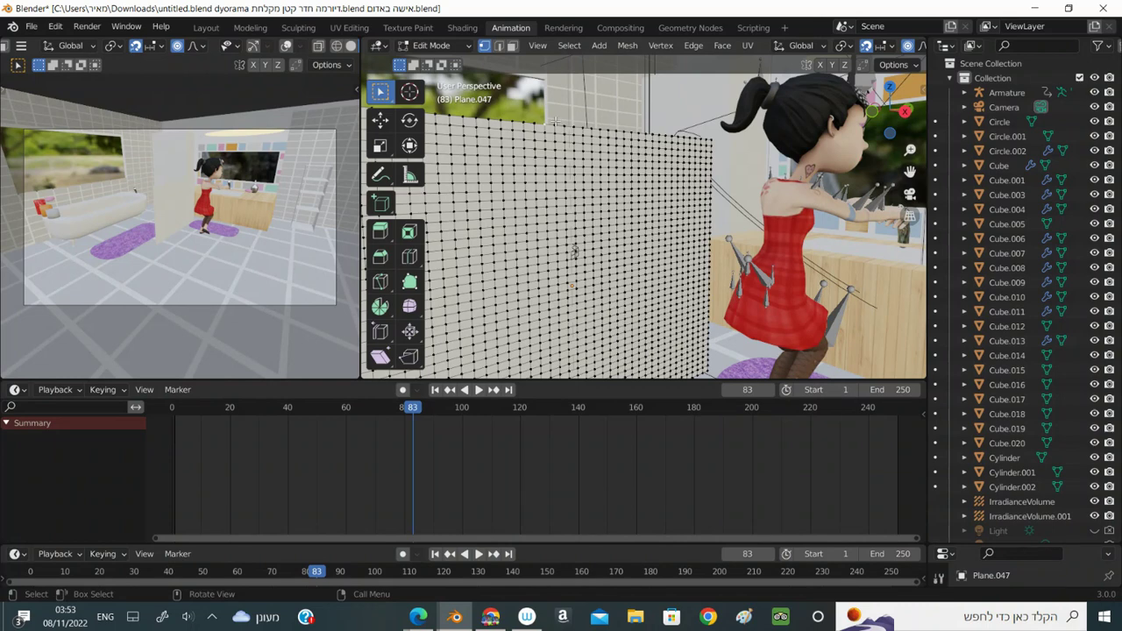
key("b")
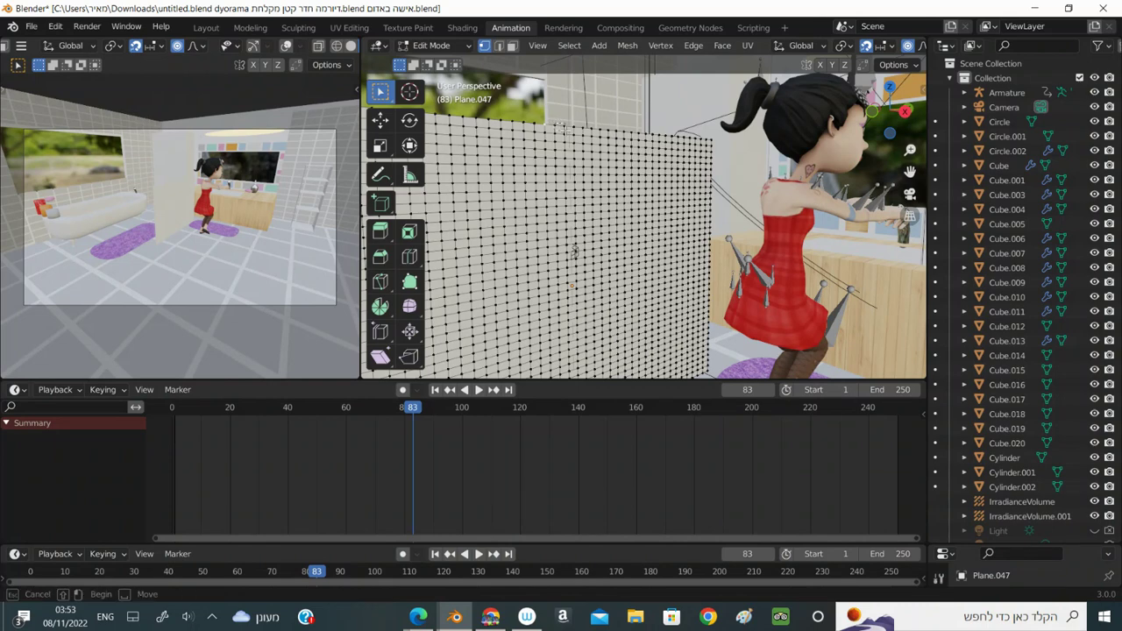
key("Escape")
scroll(566, 132, "down", 3)
scroll(565, 131, "down", 3)
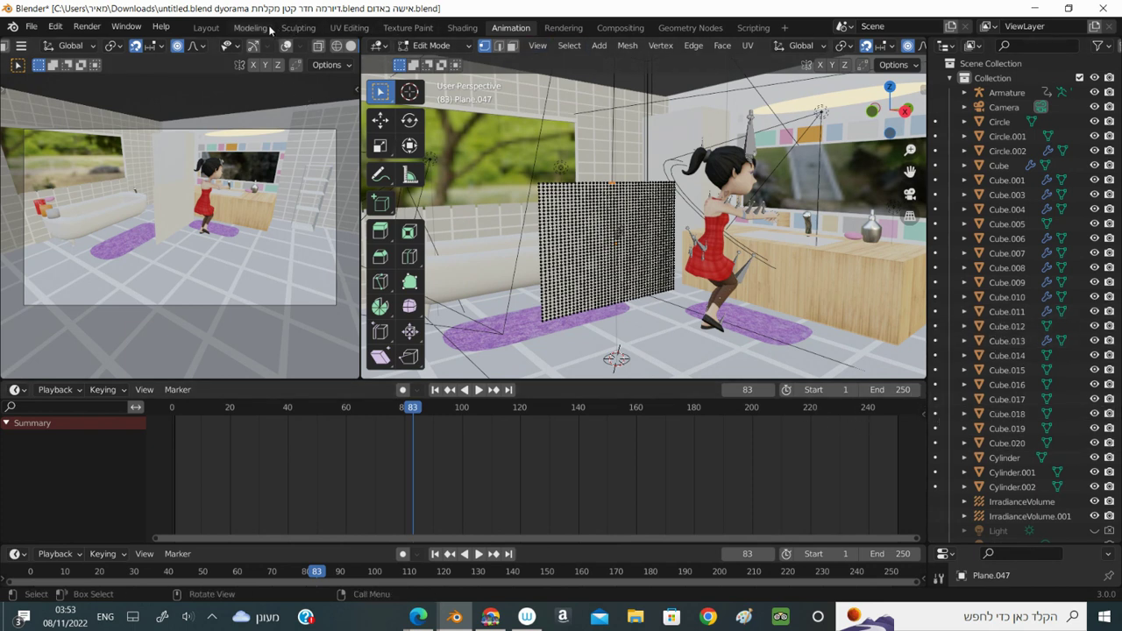
Switch to the Layout workspace and put the plane into Edit Mode
left_click(206, 28)
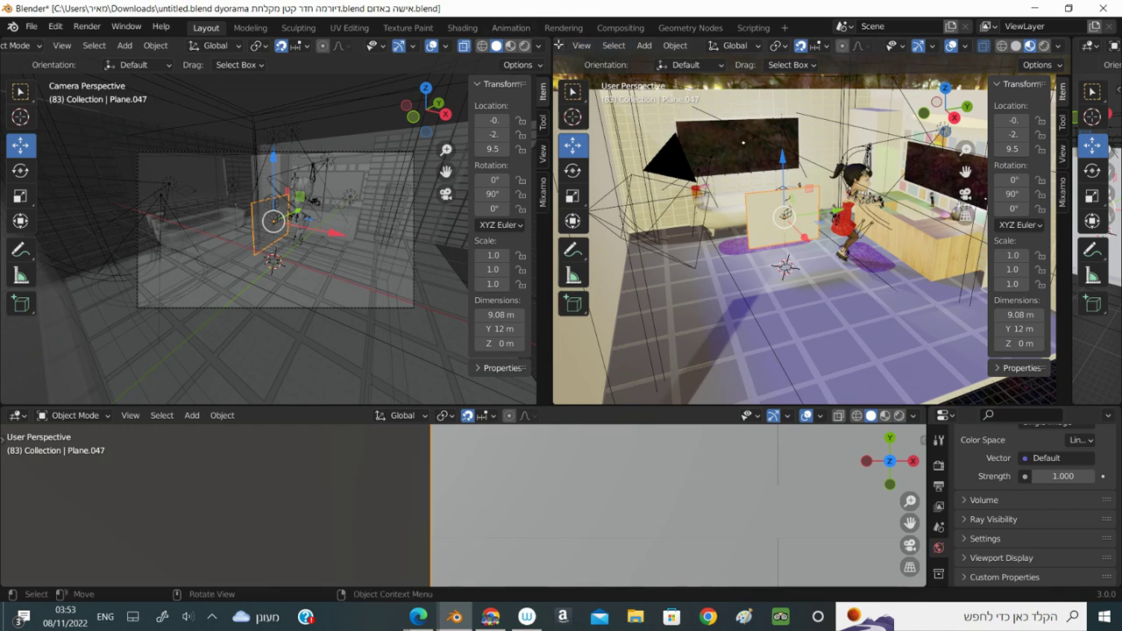
key("Tab")
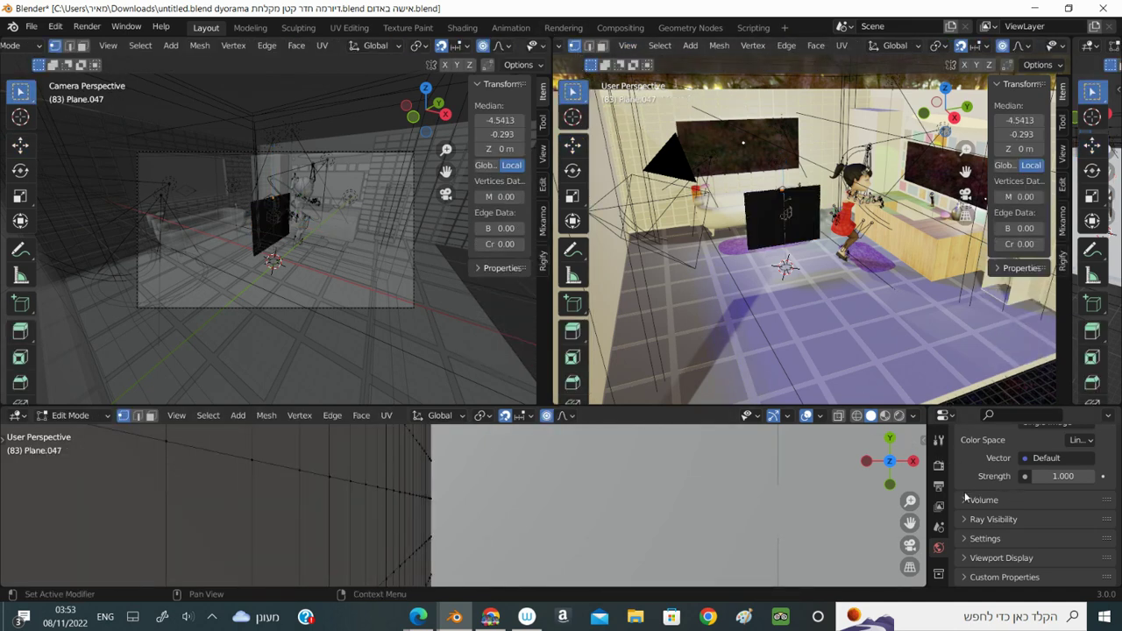
scroll(940, 508, "down", 5)
Create a new vertex group on the plane and assign the selected vertices to it
left_click(939, 549)
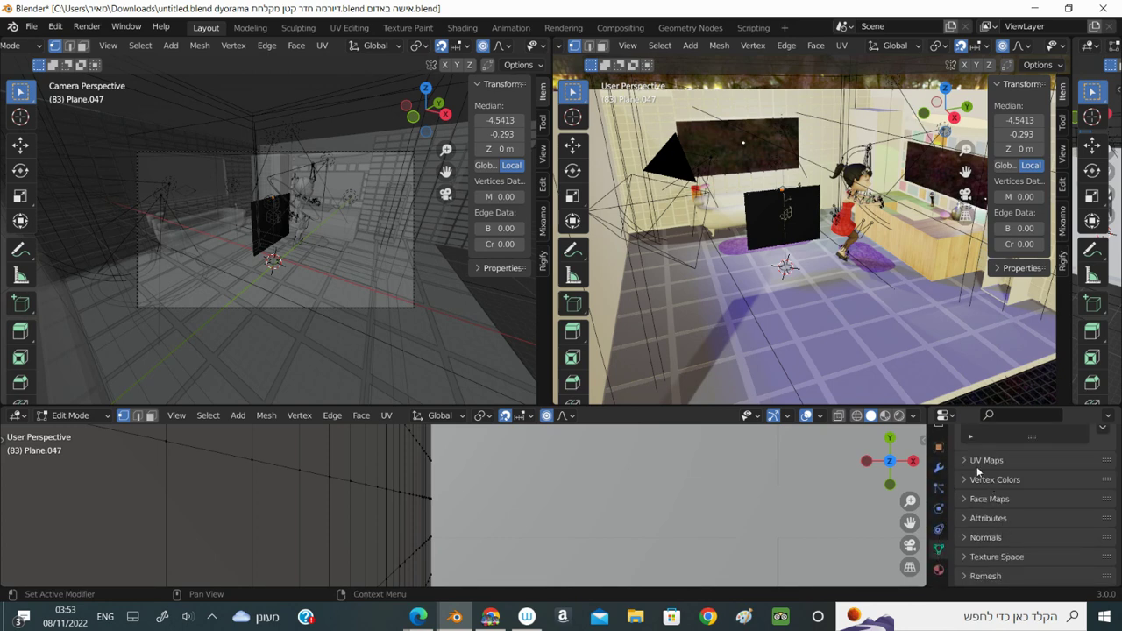
scroll(978, 471, "up", 2)
scroll(1010, 479, "up", 2)
scroll(1009, 478, "up", 2)
scroll(1052, 480, "up", 2)
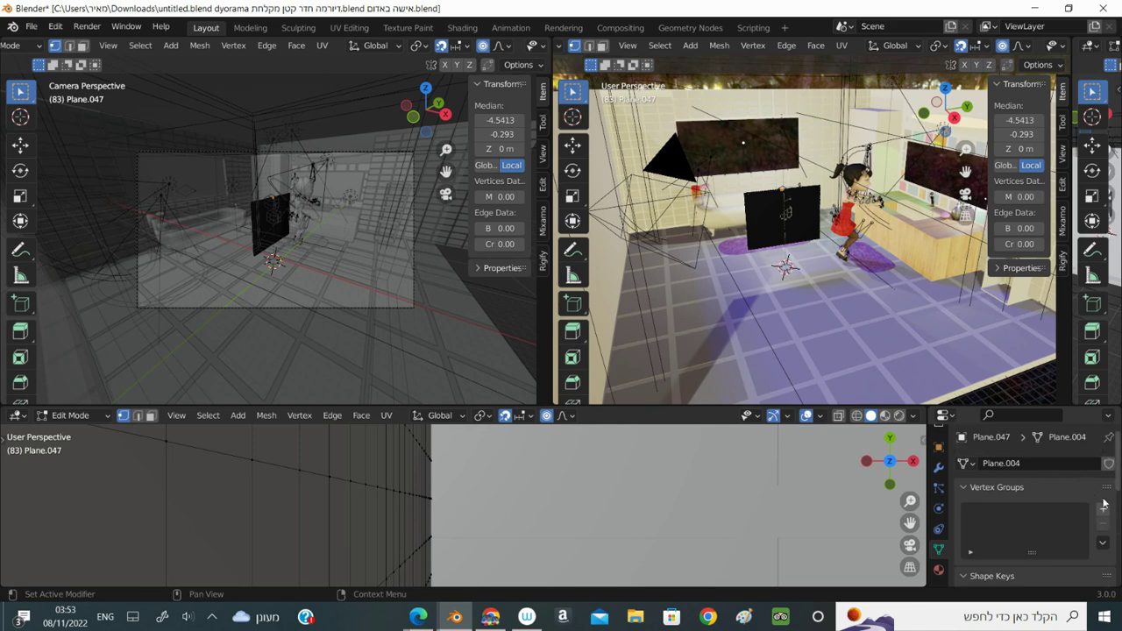
left_click(1103, 510)
scroll(988, 549, "down", 2)
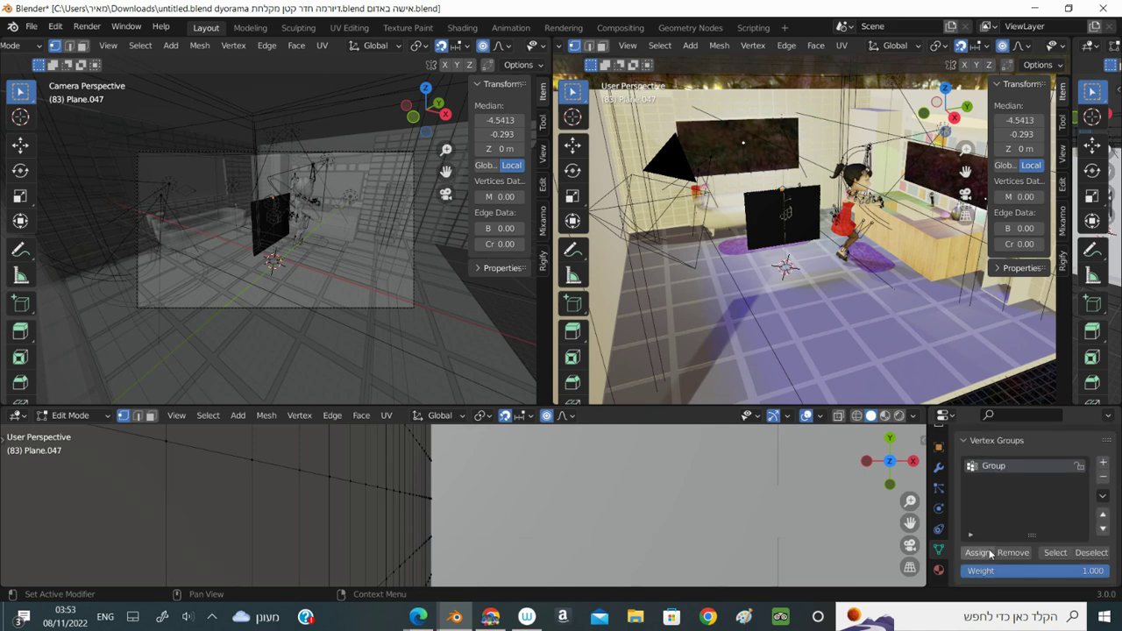
left_click(977, 552)
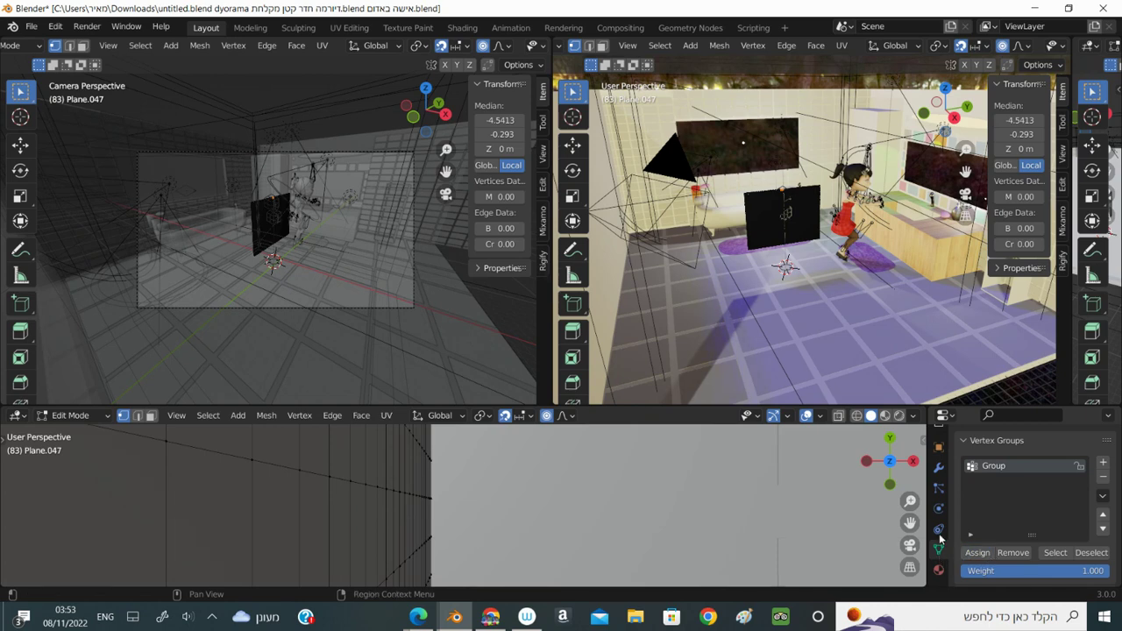
Add Cloth physics to the plane
left_click(938, 508)
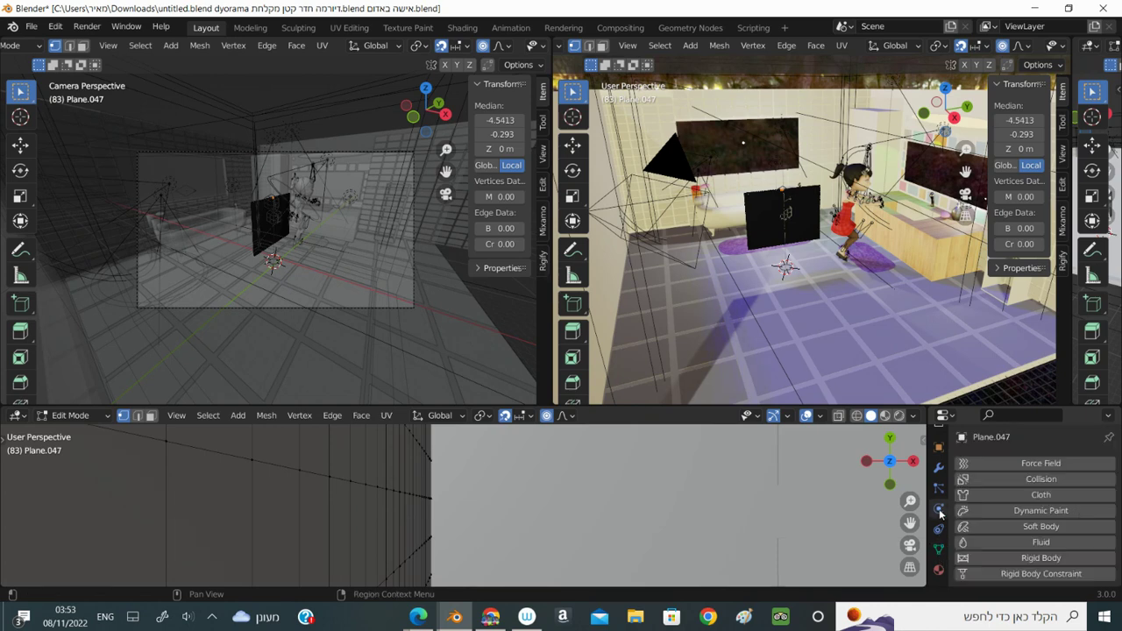
left_click(1035, 494)
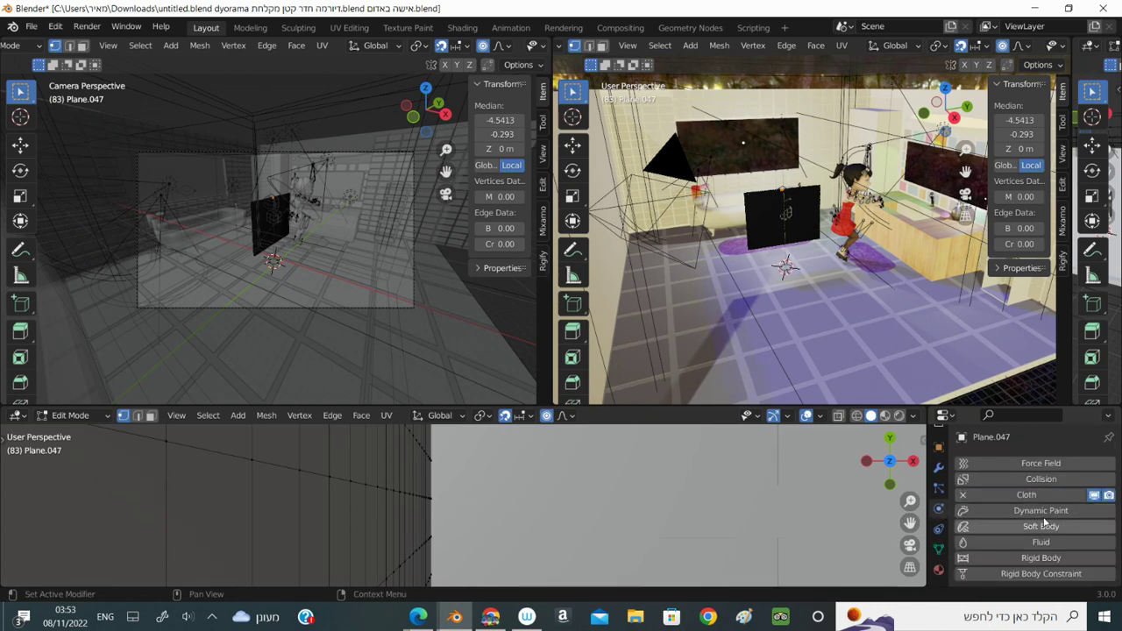
scroll(1045, 539, "down", 3)
scroll(1045, 543, "down", 2)
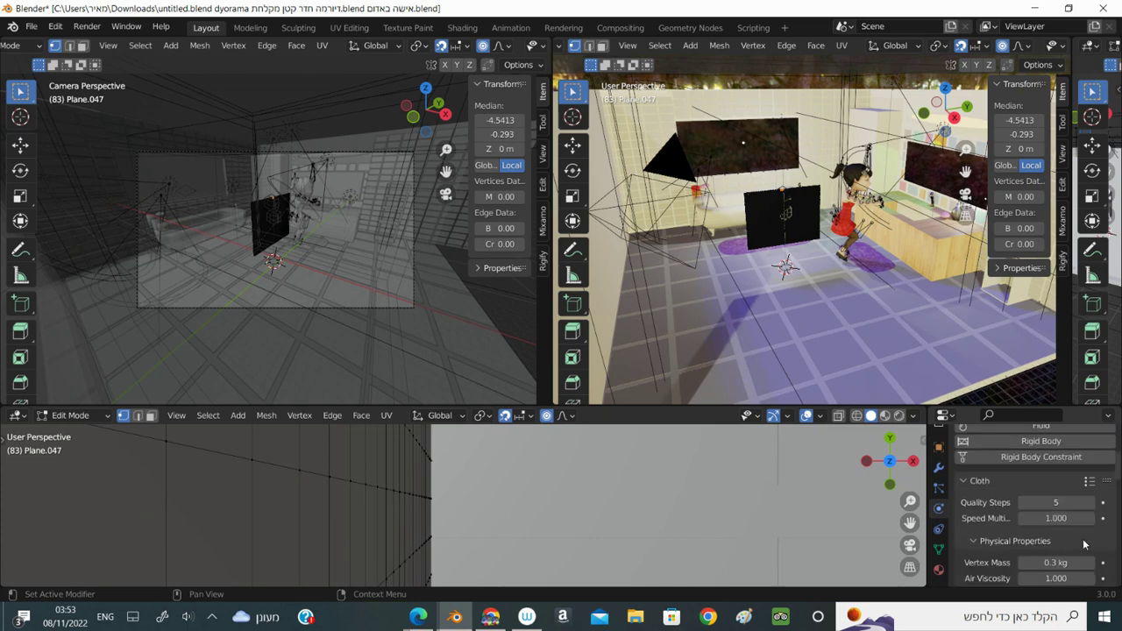
left_click(1088, 481)
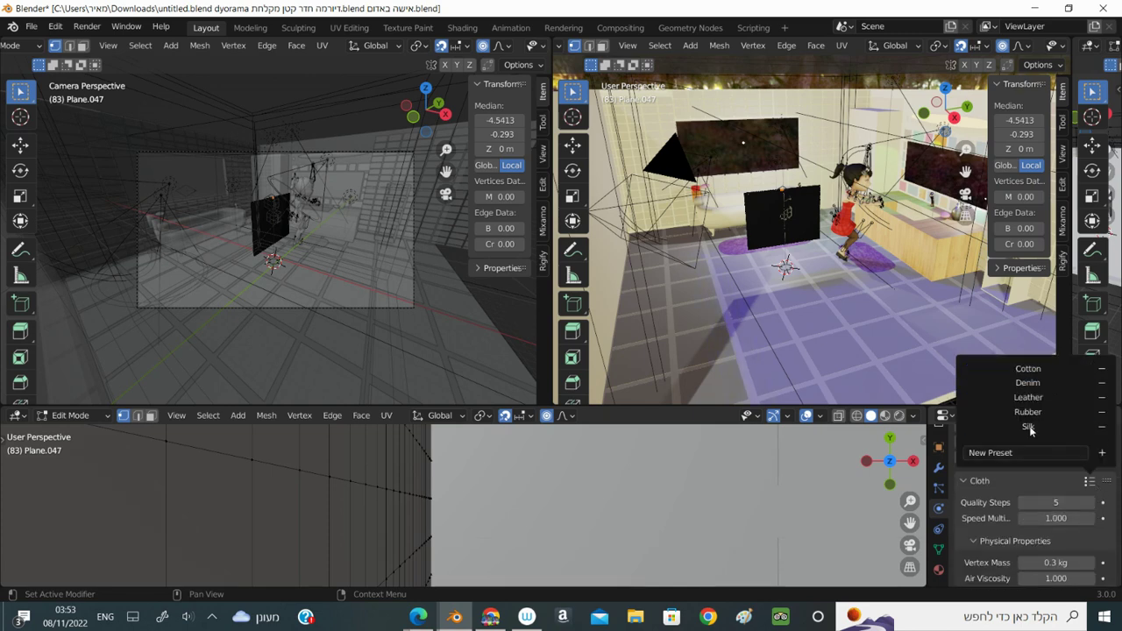
scroll(1027, 520, "down", 2)
scroll(1028, 520, "down", 3)
scroll(1027, 522, "down", 2)
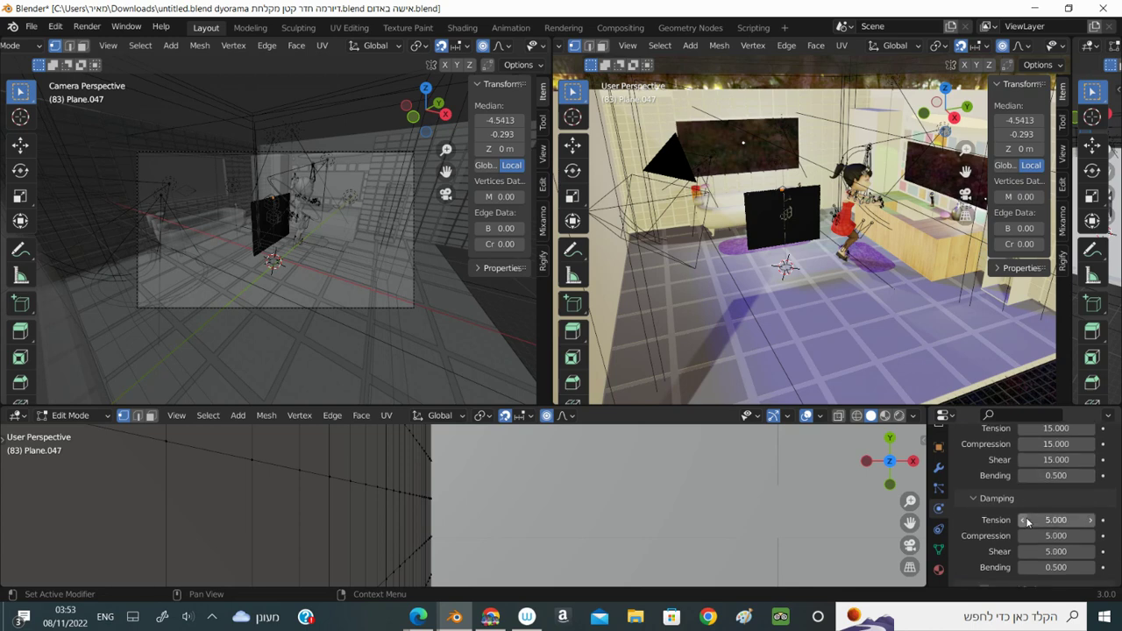
scroll(1027, 522, "down", 3)
scroll(1028, 522, "down", 2)
scroll(1027, 523, "down", 2)
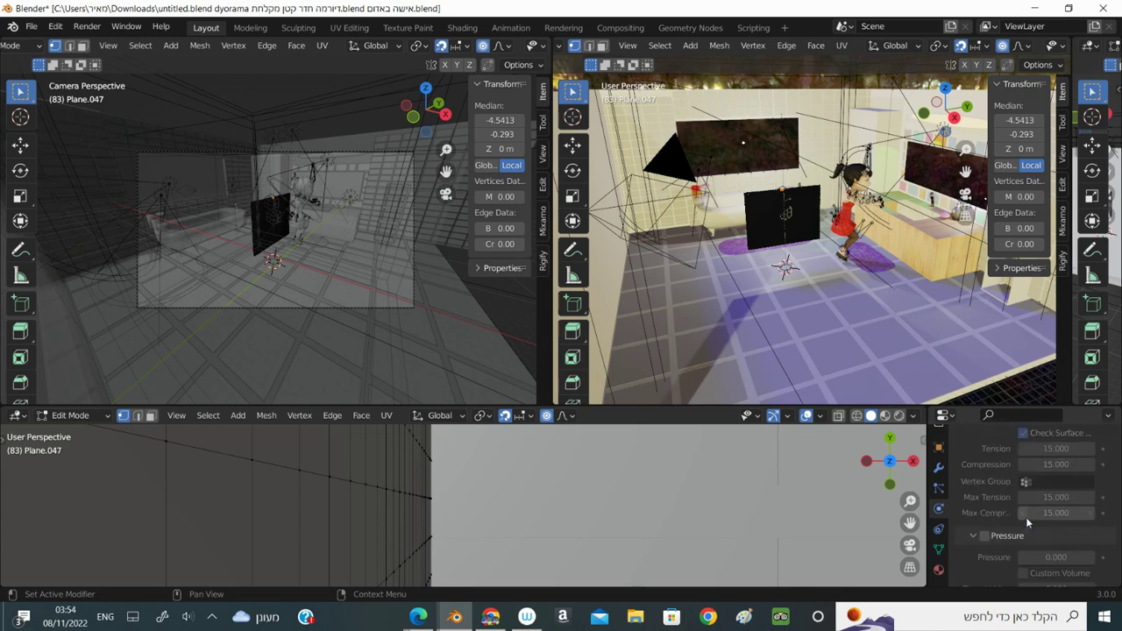
scroll(1027, 523, "down", 1)
scroll(1027, 523, "down", 2)
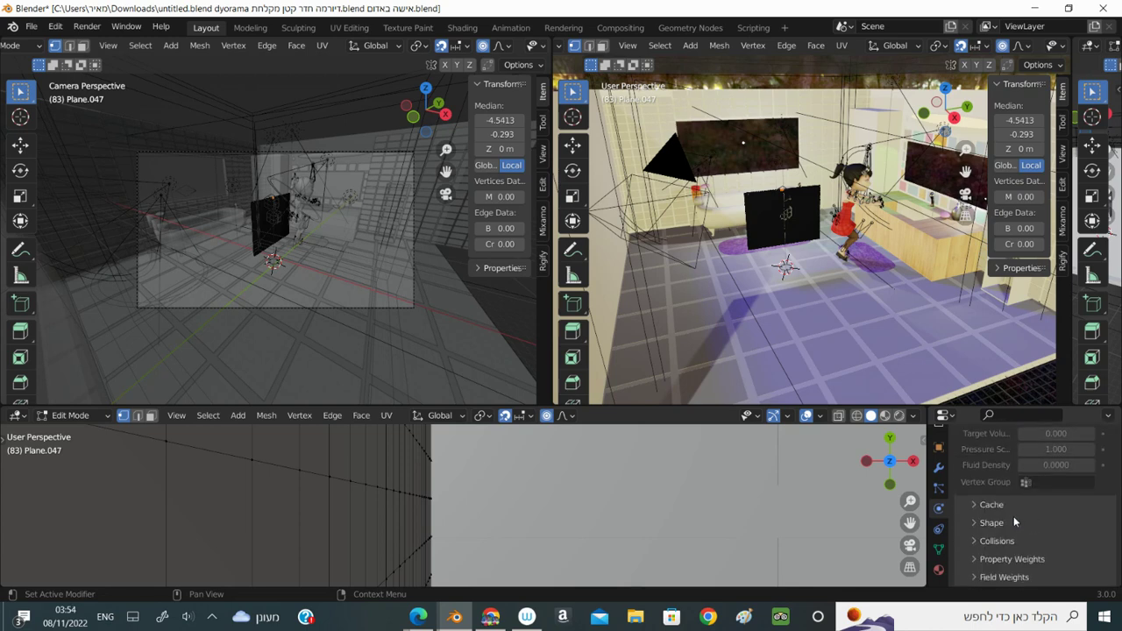
Set the cloth's Shape Pin Group to the vertex group 'Group'
left_click(976, 523)
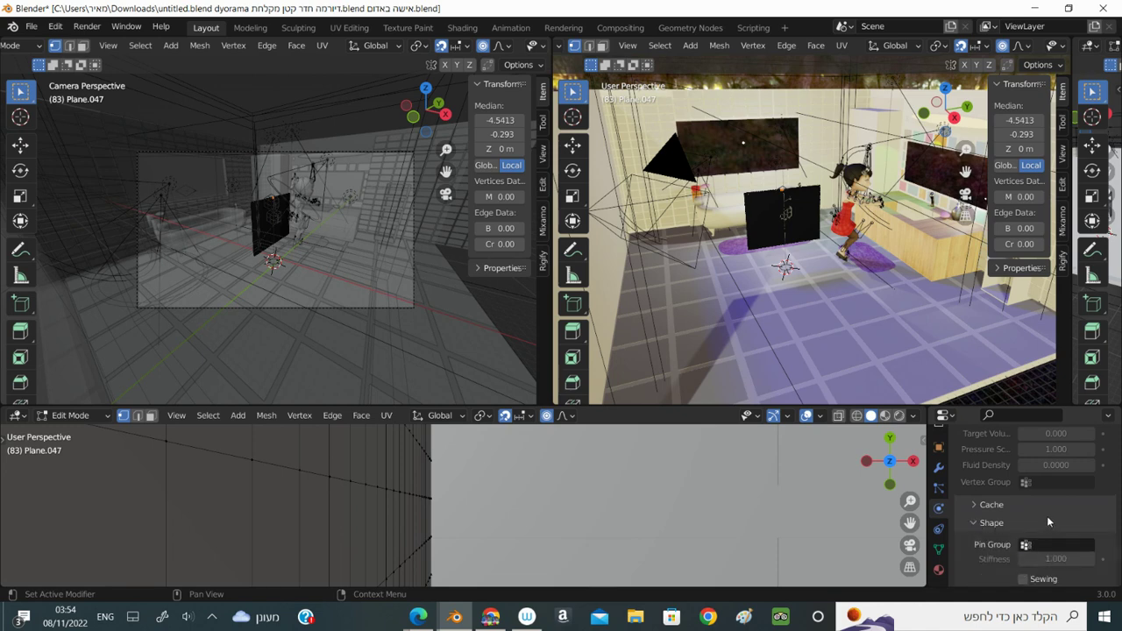
scroll(1049, 522, "down", 1)
left_click(1048, 522)
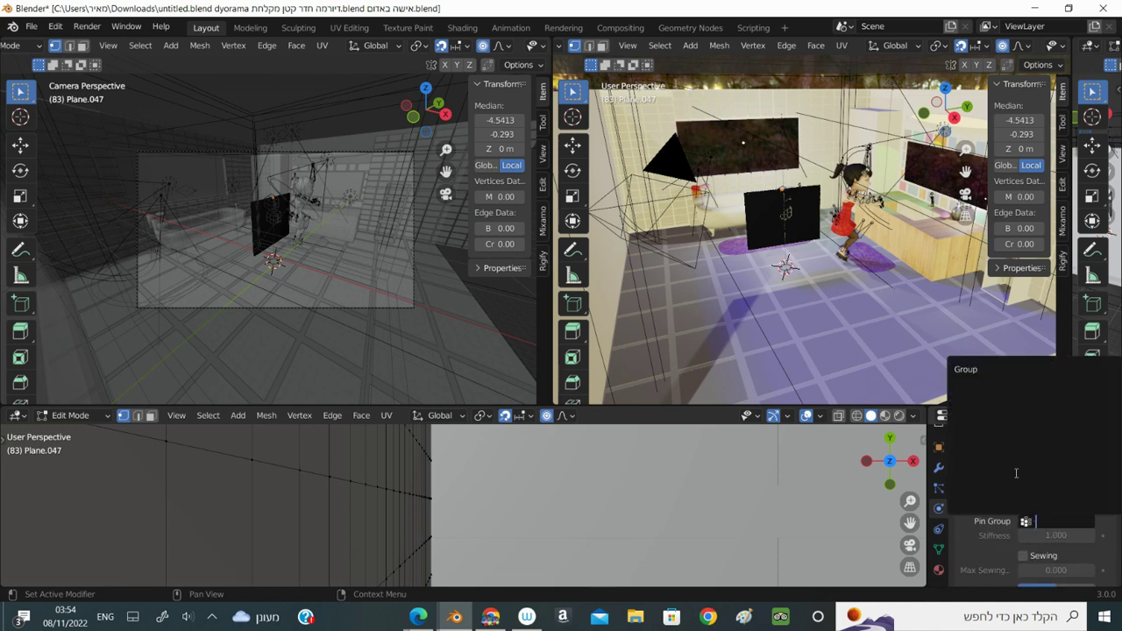
left_click(976, 374)
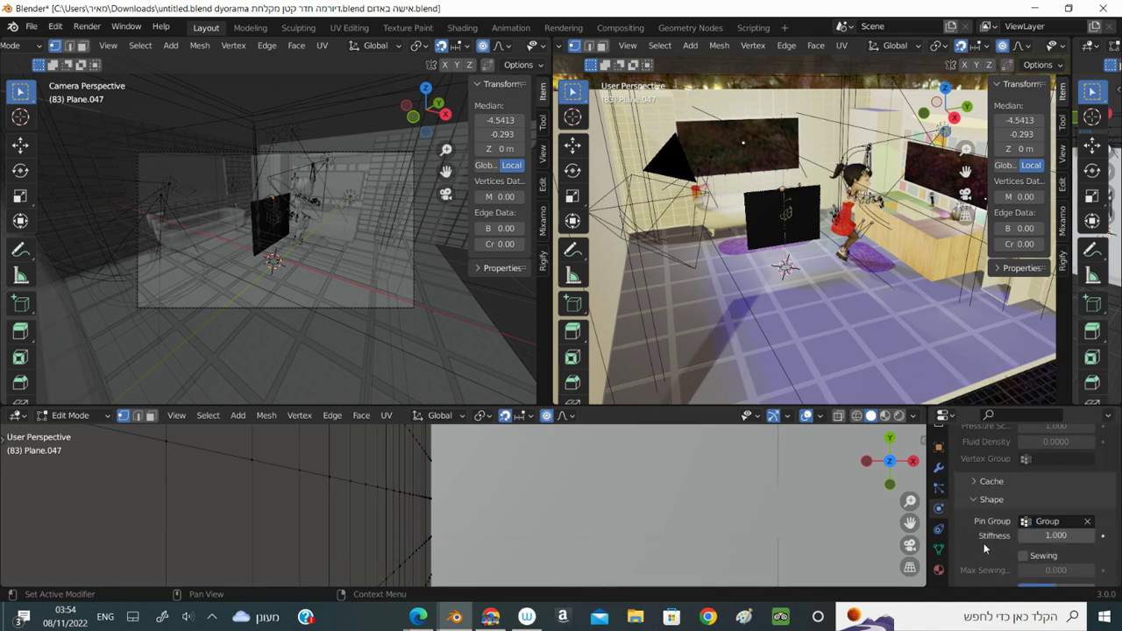
scroll(978, 543, "down", 3)
scroll(978, 548, "down", 2)
scroll(978, 549, "down", 1)
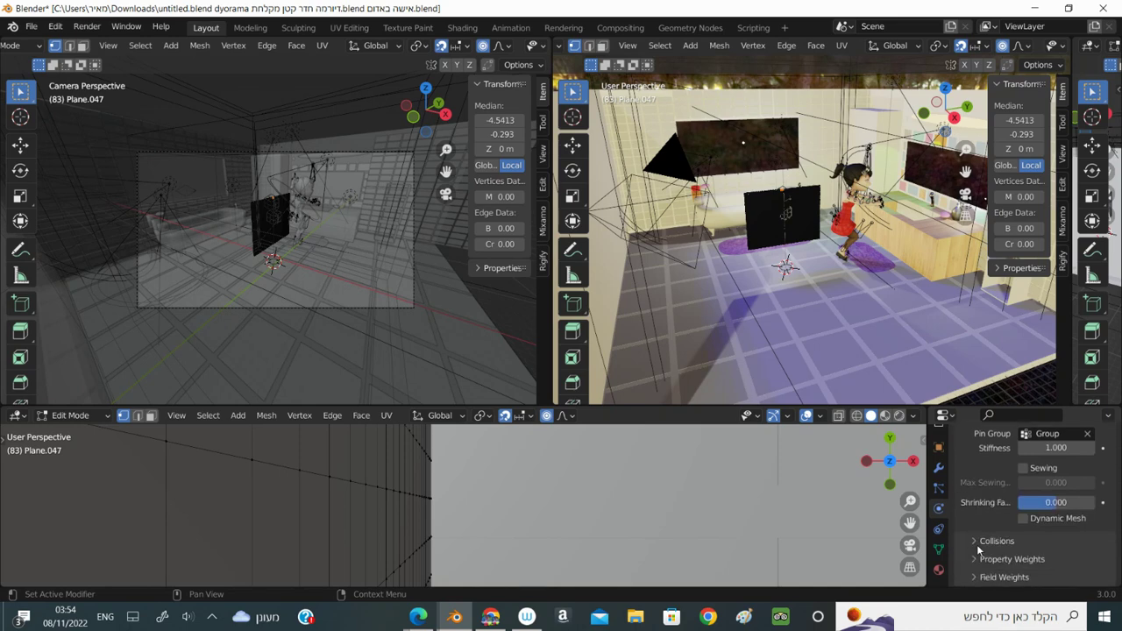
scroll(979, 557, "up", 4)
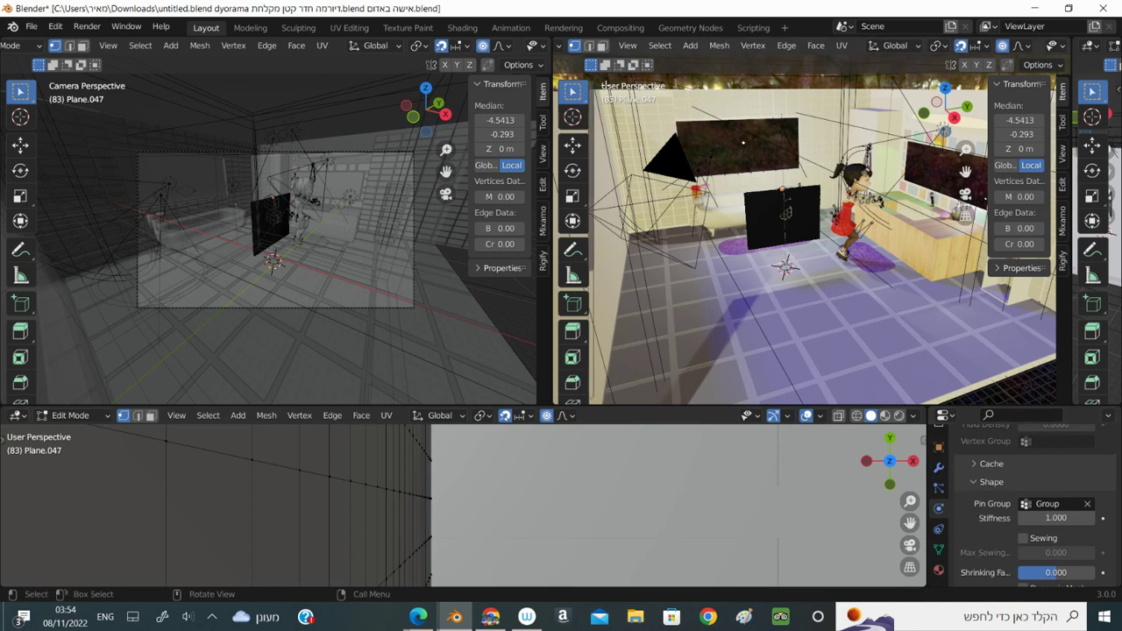
Switch to Object Mode and move the towel plane upward and along Y
left_click(568, 50)
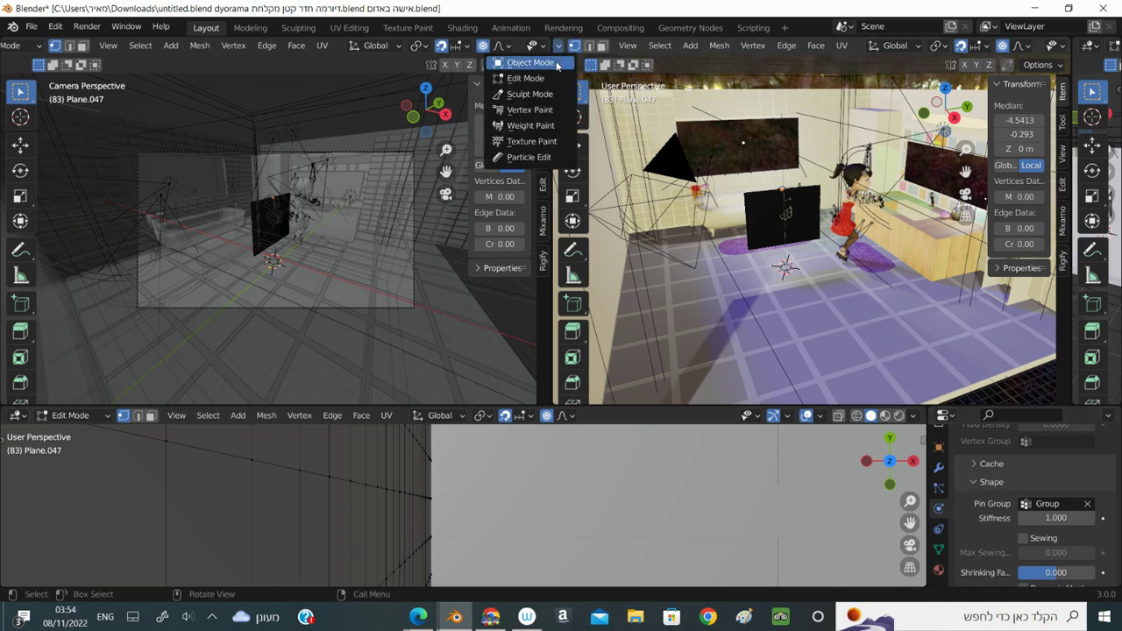
left_click(530, 62)
left_click_drag(782, 178, 782, 98)
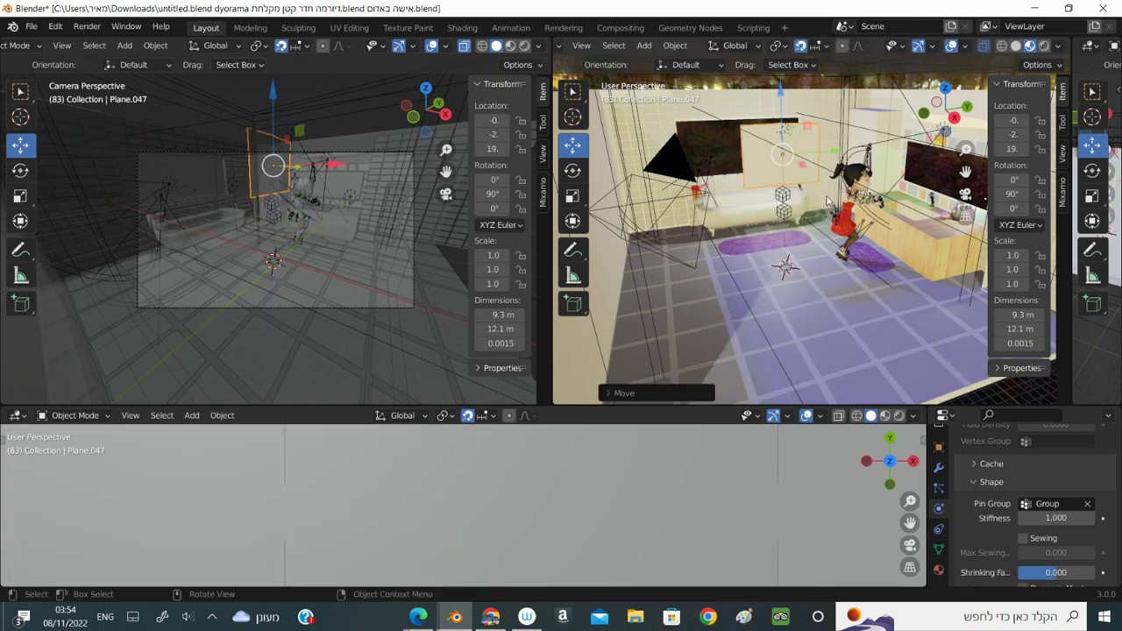
mouse_move(833, 153)
left_mouse_down()
mouse_move(870, 149)
mouse_move(872, 187)
left_mouse_up()
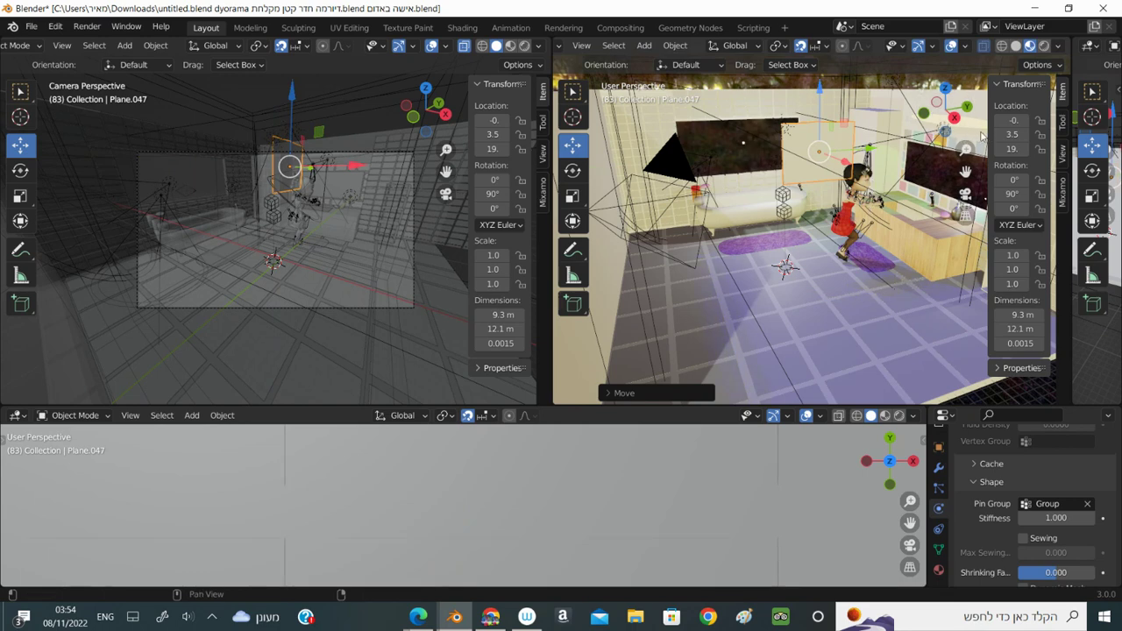
Shift the towel along X onto the wall, ending at location -26, 17, 16
mouse_move(945, 112)
left_mouse_down()
mouse_move(894, 165)
mouse_move(689, 147)
mouse_move(729, 94)
mouse_move(706, 113)
left_mouse_up()
mouse_move(706, 113)
middle_mouse_down()
mouse_move(736, 119)
mouse_move(697, 164)
middle_mouse_up()
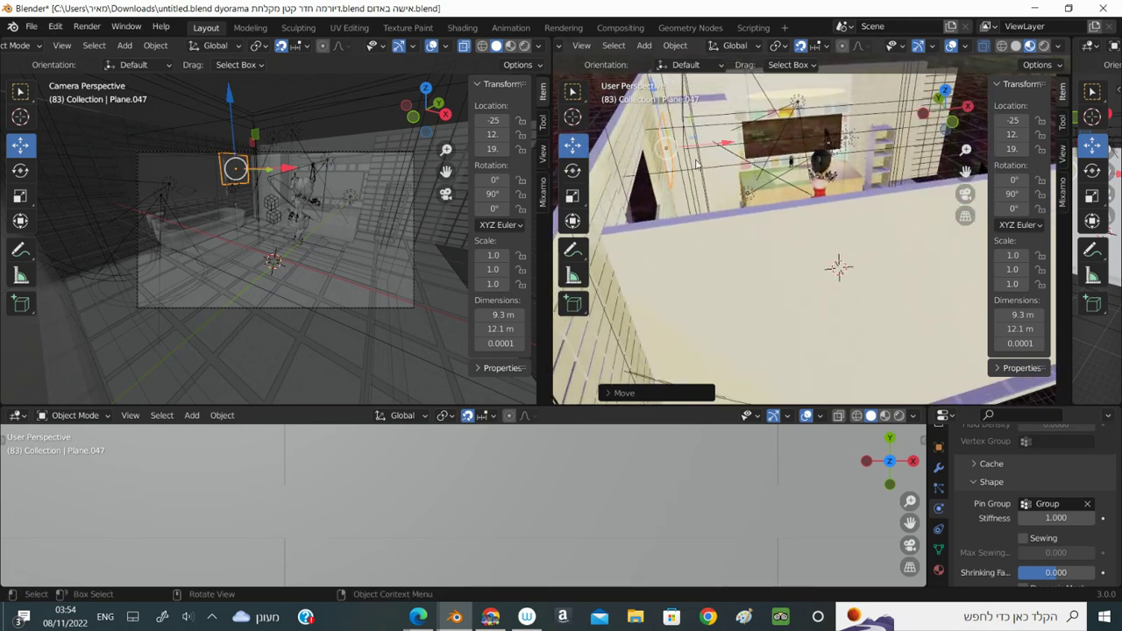
mouse_move(724, 143)
left_mouse_down()
mouse_move(695, 140)
mouse_move(717, 155)
mouse_move(707, 145)
mouse_move(718, 142)
left_mouse_up()
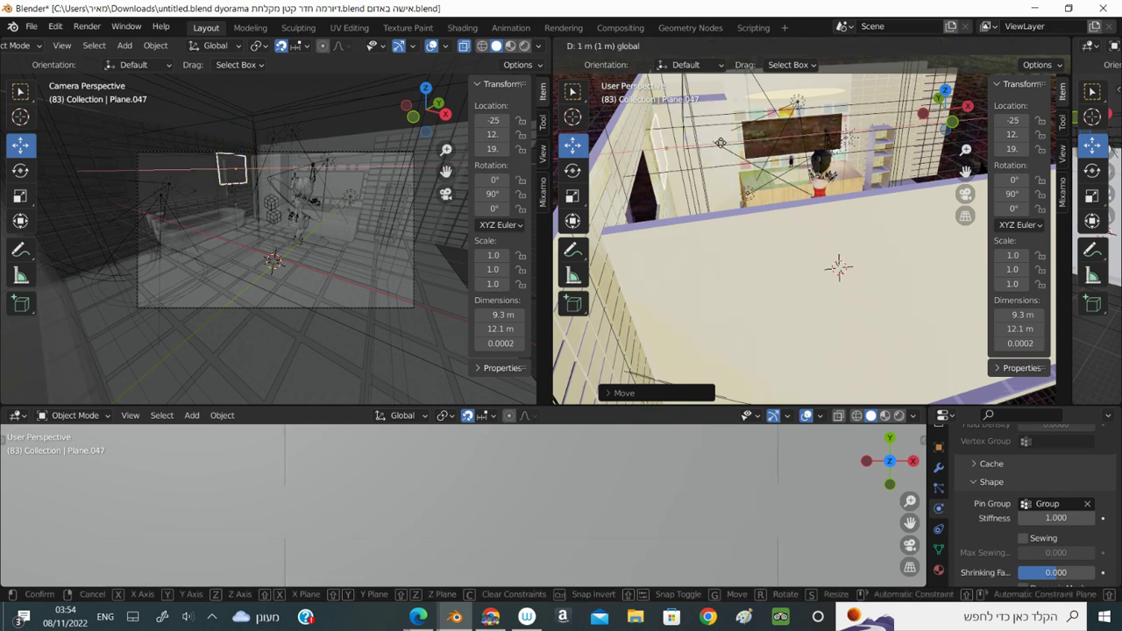
mouse_move(723, 143)
left_mouse_down()
mouse_move(718, 162)
mouse_move(719, 143)
mouse_move(744, 160)
left_mouse_up()
mouse_move(943, 111)
left_mouse_down()
mouse_move(778, 124)
mouse_move(776, 99)
mouse_move(739, 93)
mouse_move(739, 107)
left_mouse_up()
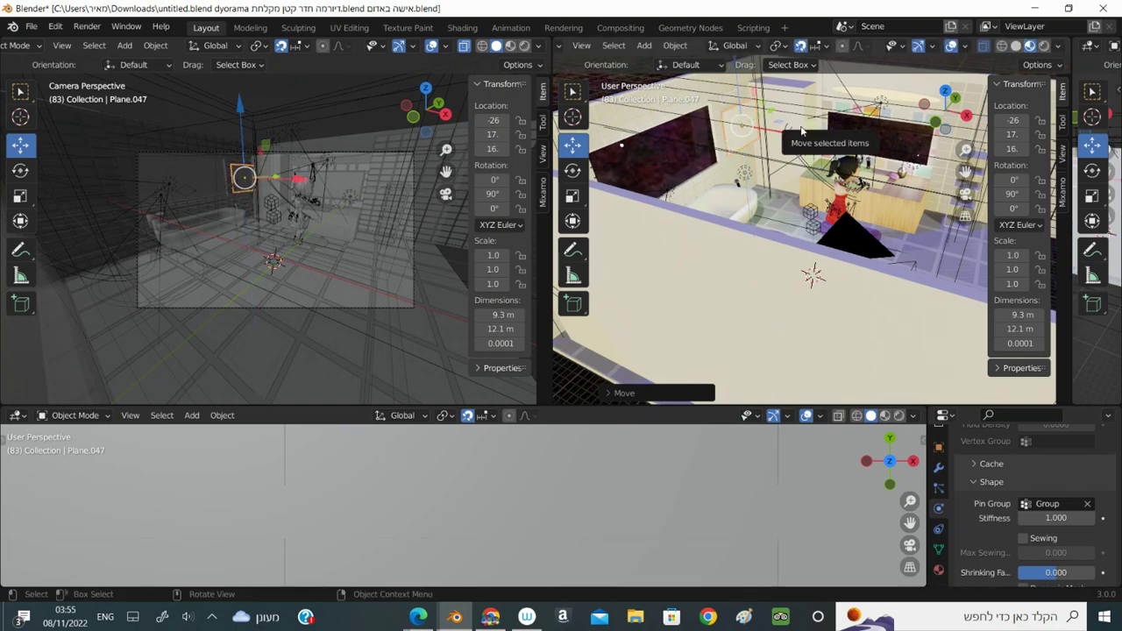
left_click_drag(741, 90, 823, 126)
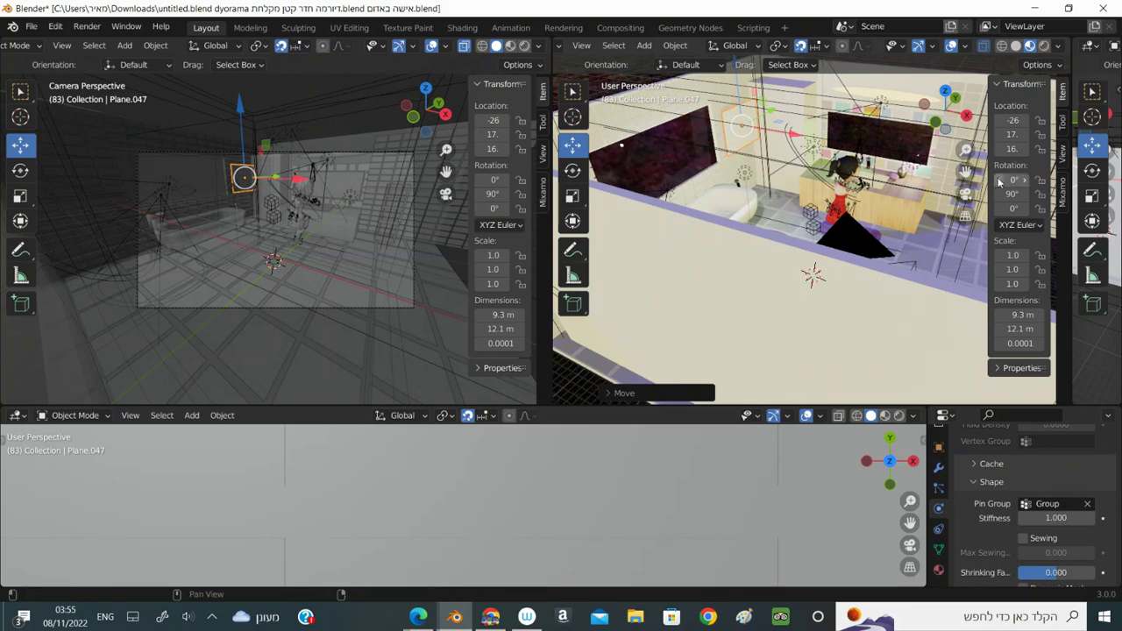
Show the cloth Collisions with self collisions on (friction 5, distance 0.015 m) and zoom in
scroll(990, 550, "down", 2)
left_click(974, 542)
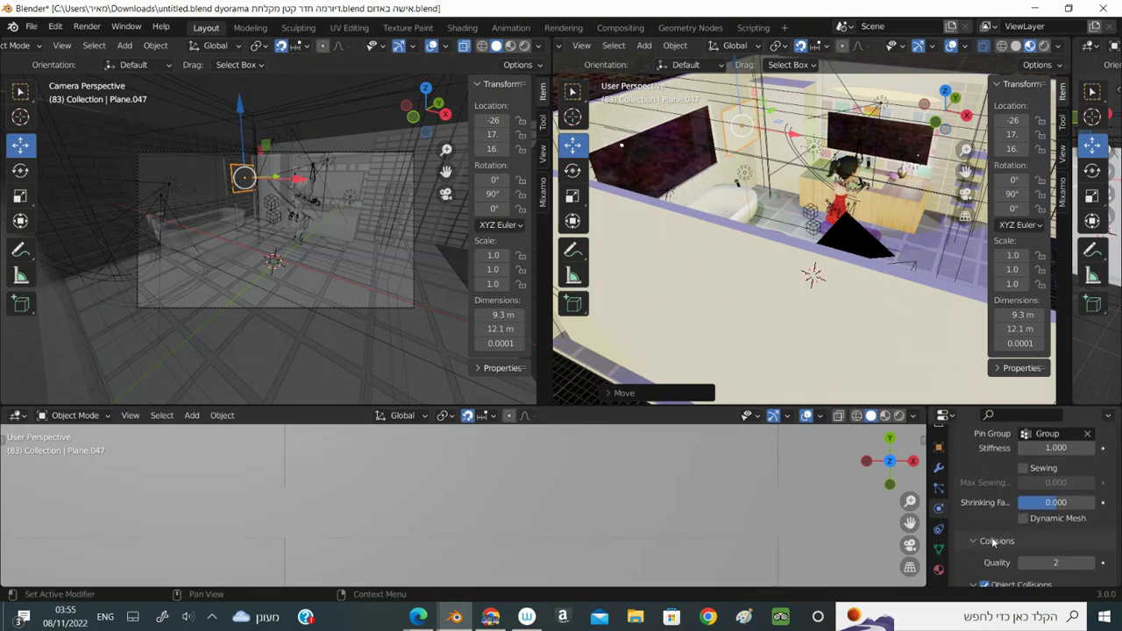
scroll(995, 541, "down", 2)
scroll(991, 525, "down", 2)
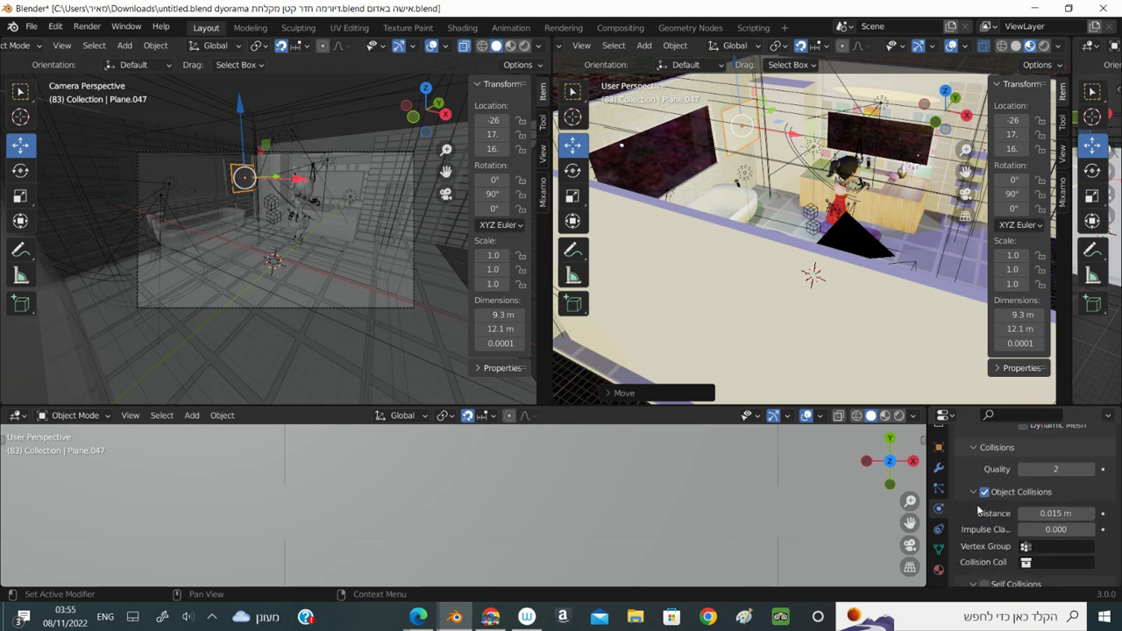
scroll(1001, 549, "down", 3)
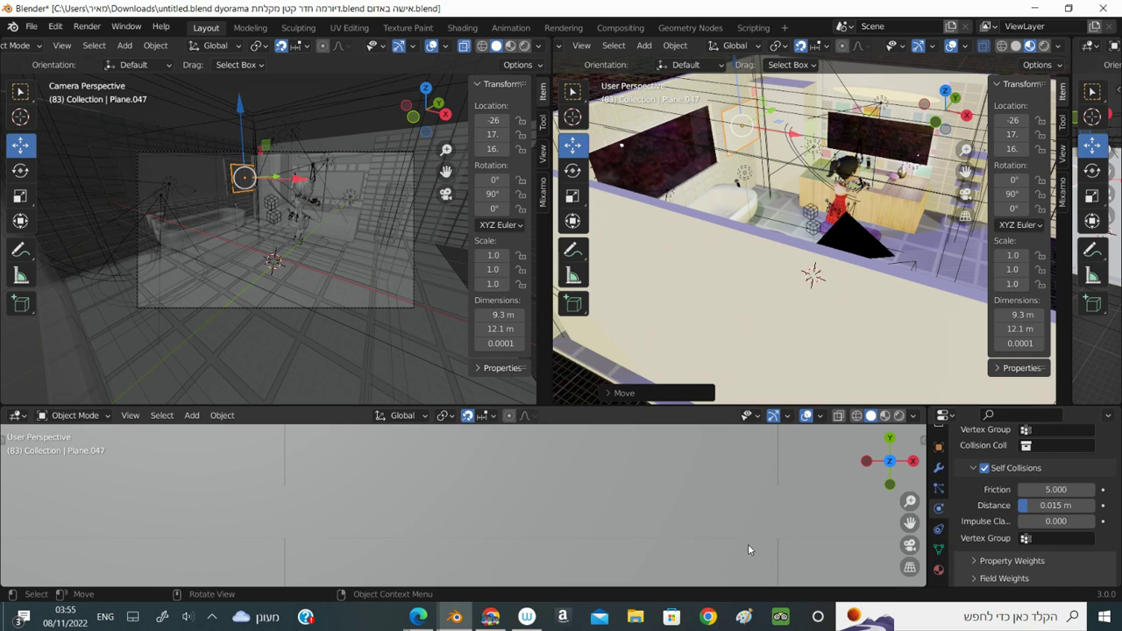
left_click_drag(965, 149, 960, 159)
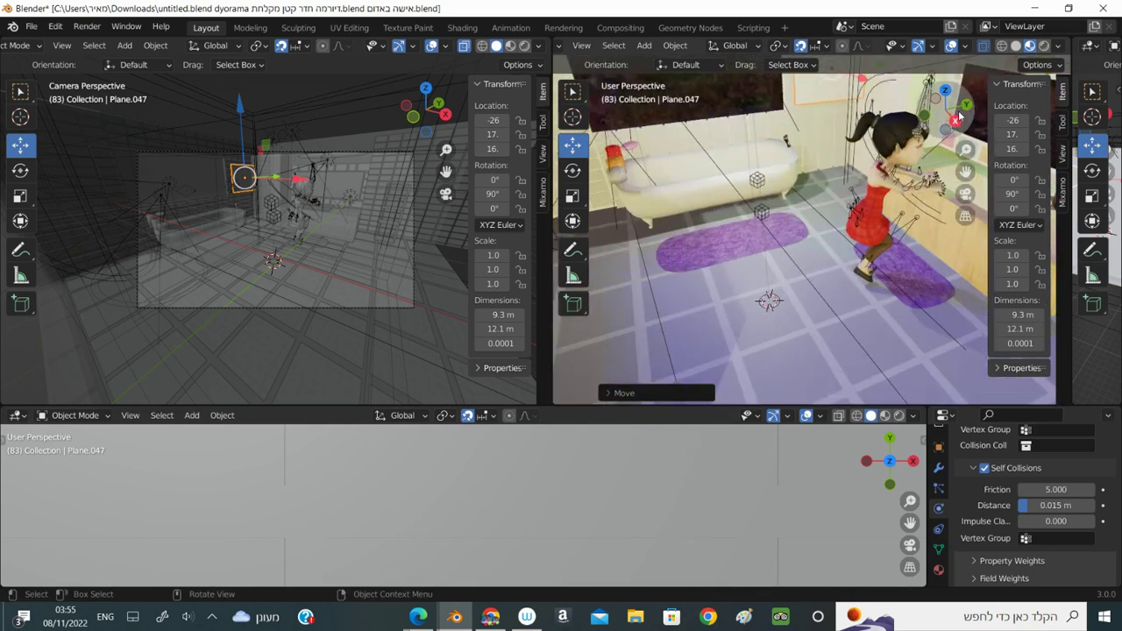
left_click_drag(959, 115, 954, 114)
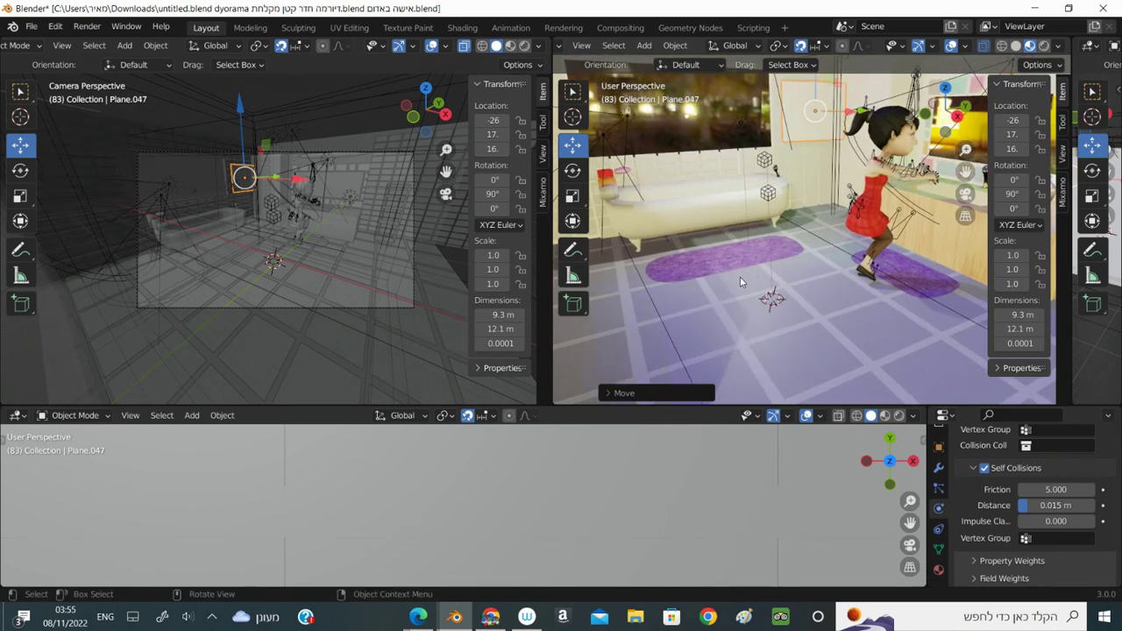
Play the animation until the towel drapes down the wall, then stop it
key("space")
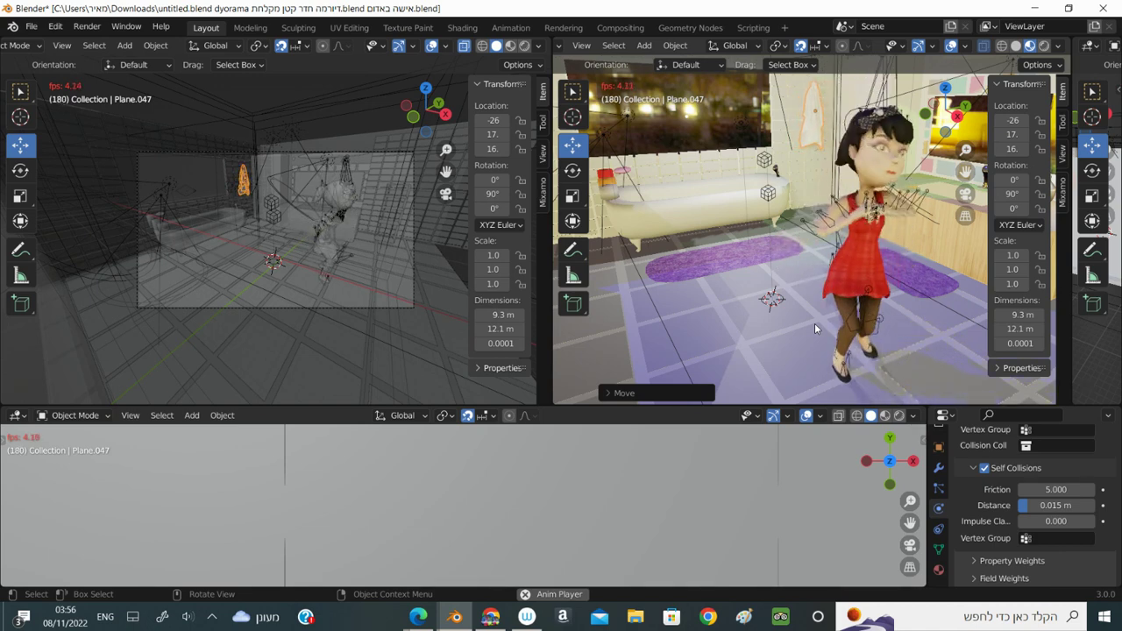
key("space")
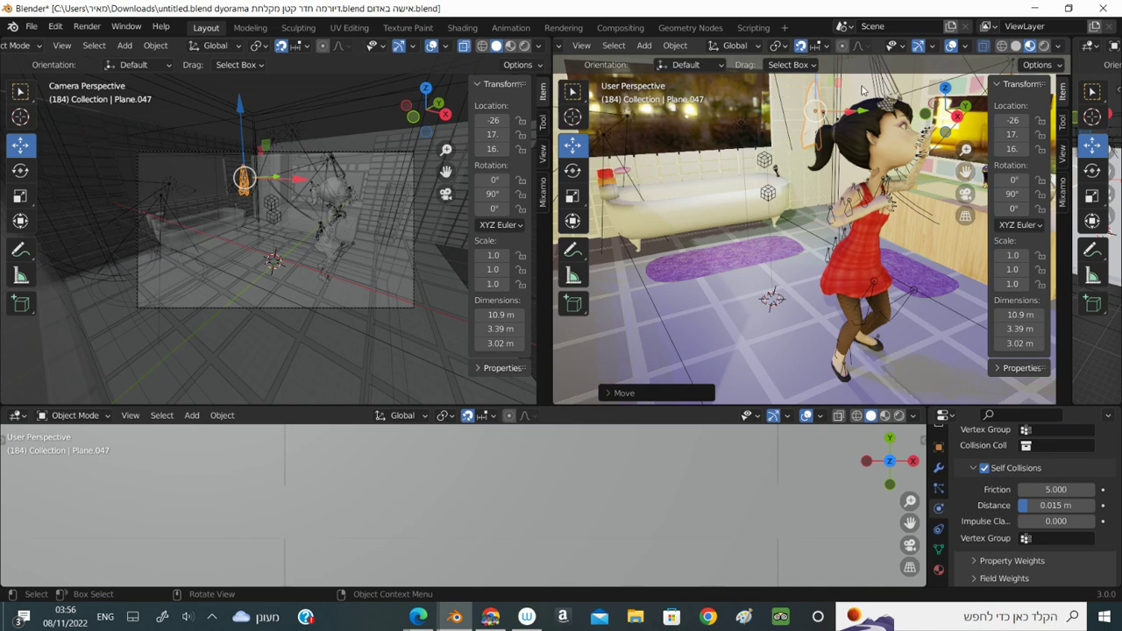
scroll(887, 124, "up", 3)
scroll(887, 125, "down", 2)
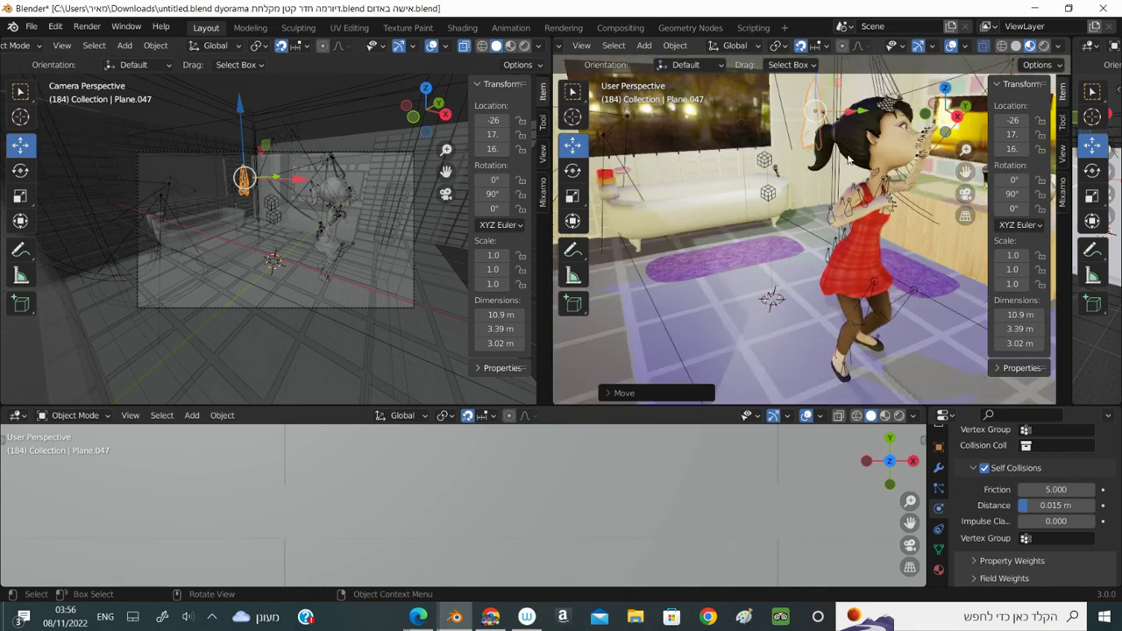
scroll(887, 125, "down", 2)
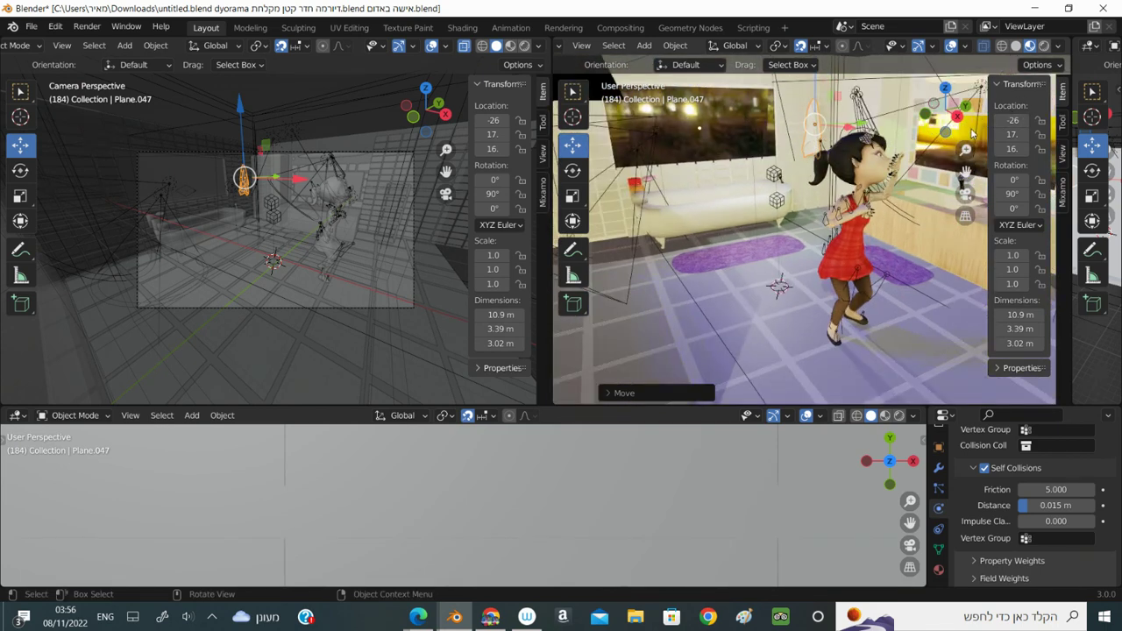
Hide the sidebar and resize the viewports to enlarge the main scene view
key("n")
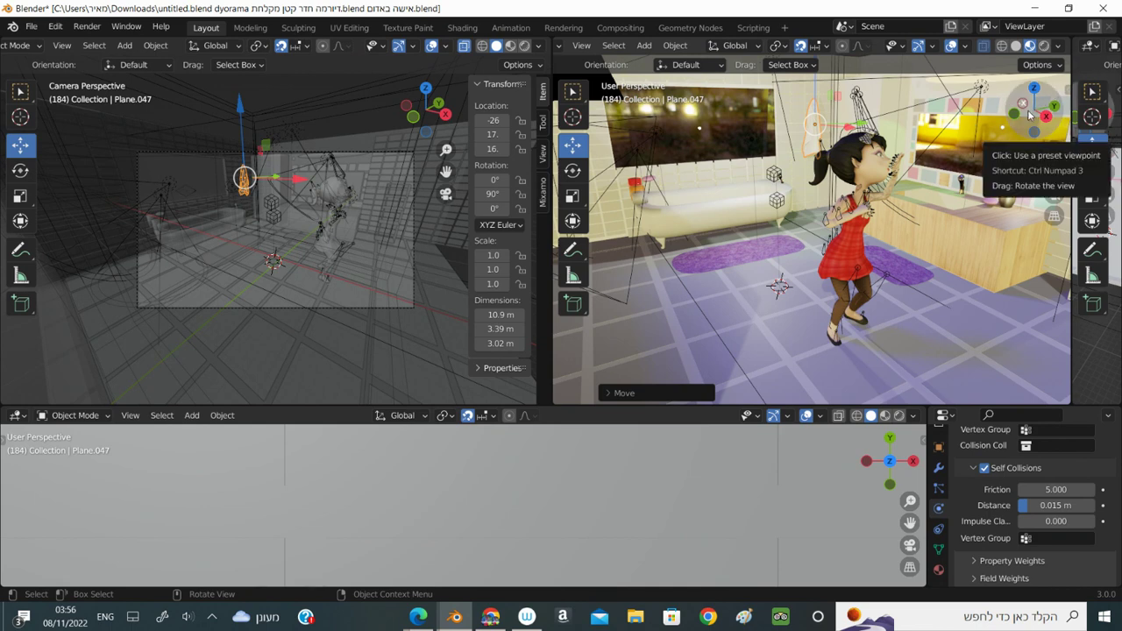
middle_click_drag(788, 246, 824, 254)
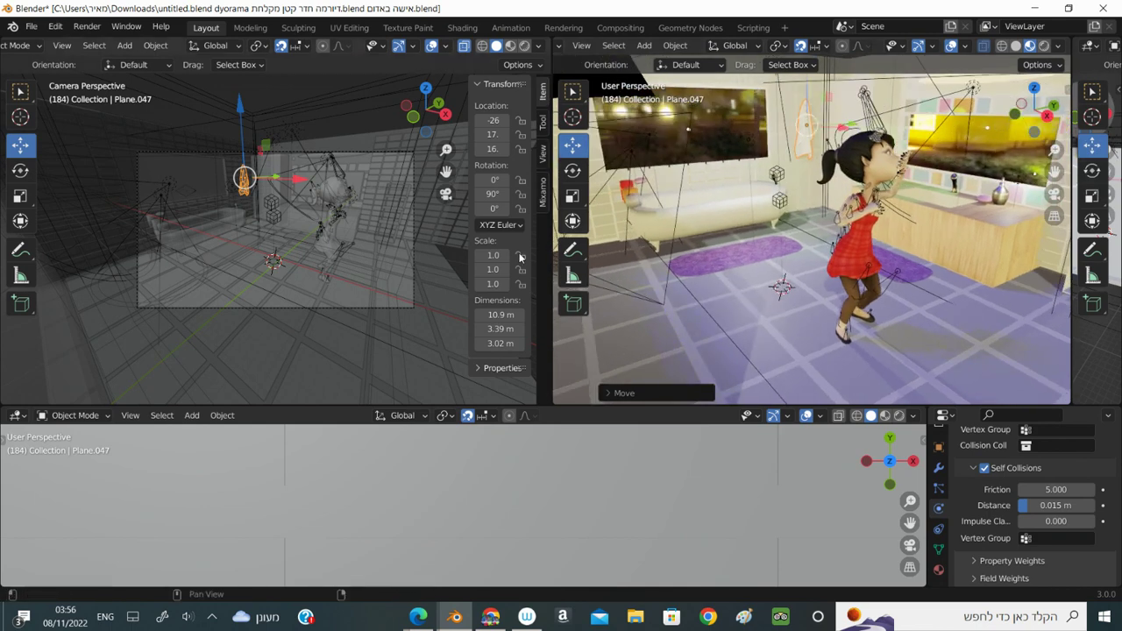
left_click_drag(552, 180, 291, 165)
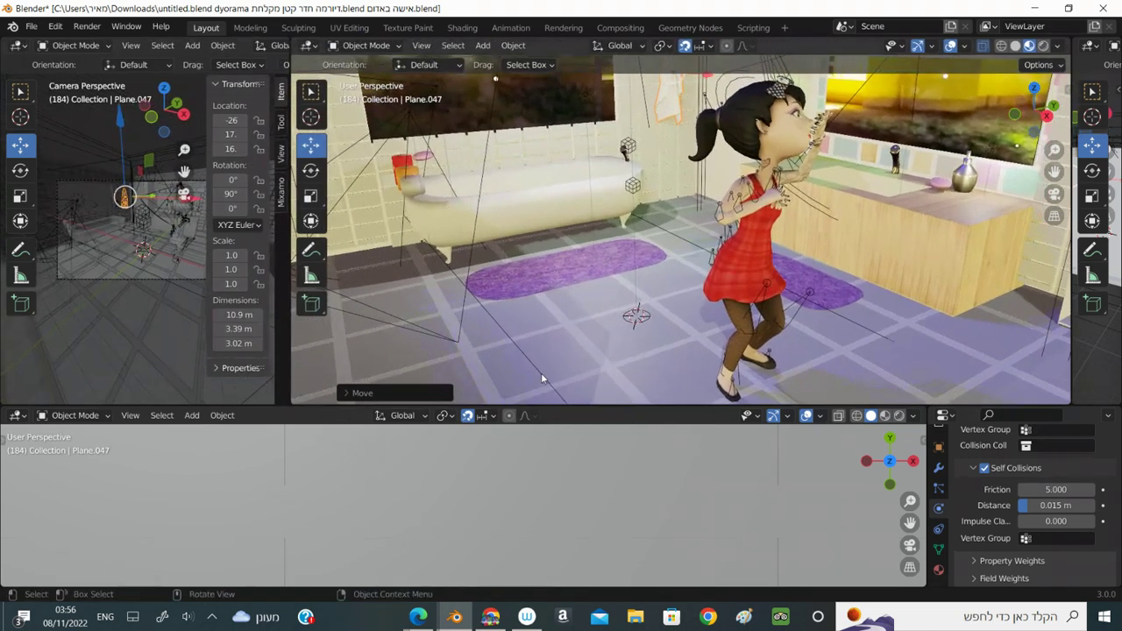
left_click_drag(565, 407, 572, 535)
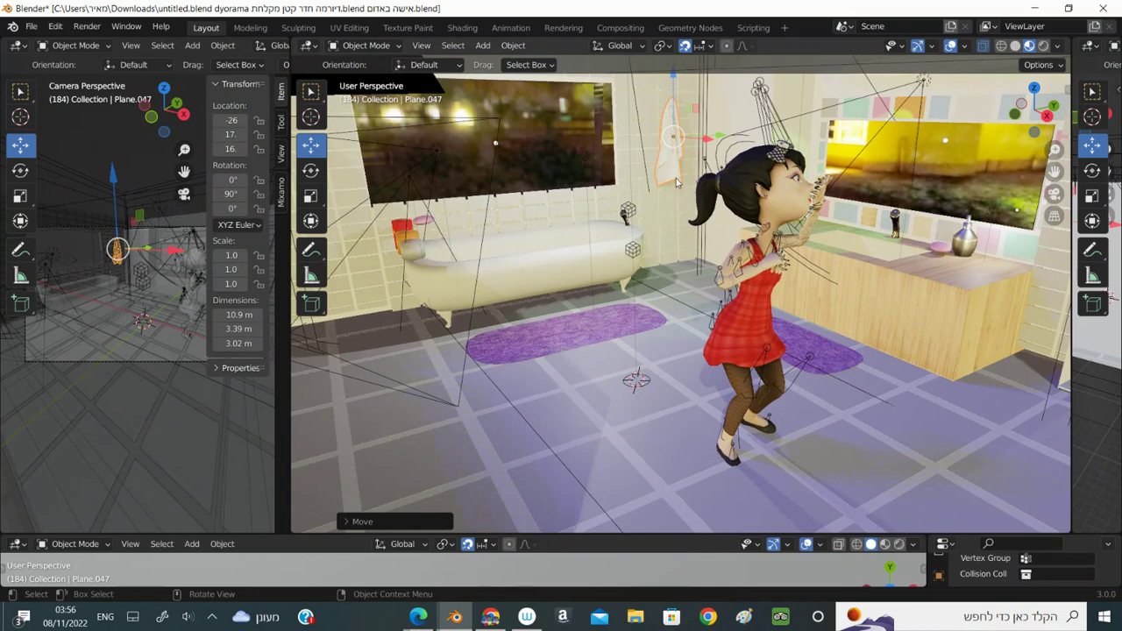
mouse_move(671, 532)
left_mouse_down()
mouse_move(668, 430)
mouse_move(648, 465)
left_mouse_up()
Select the towel object Plane.047 and bring it back to Object Mode
left_click(675, 134)
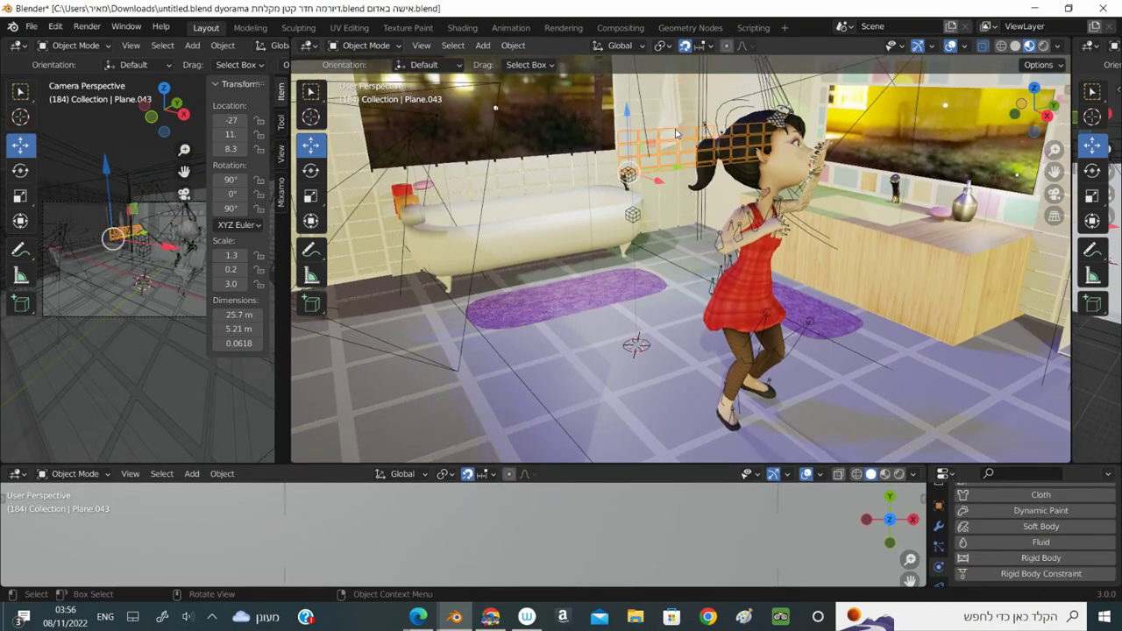
left_click(672, 112)
right_click(672, 112)
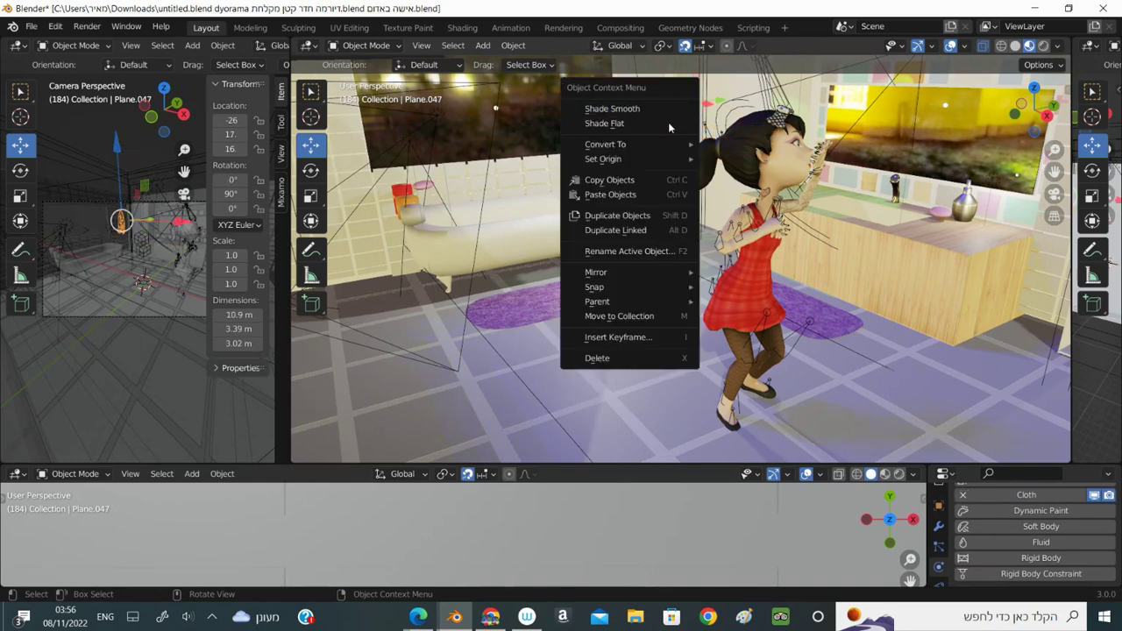
left_click(370, 46)
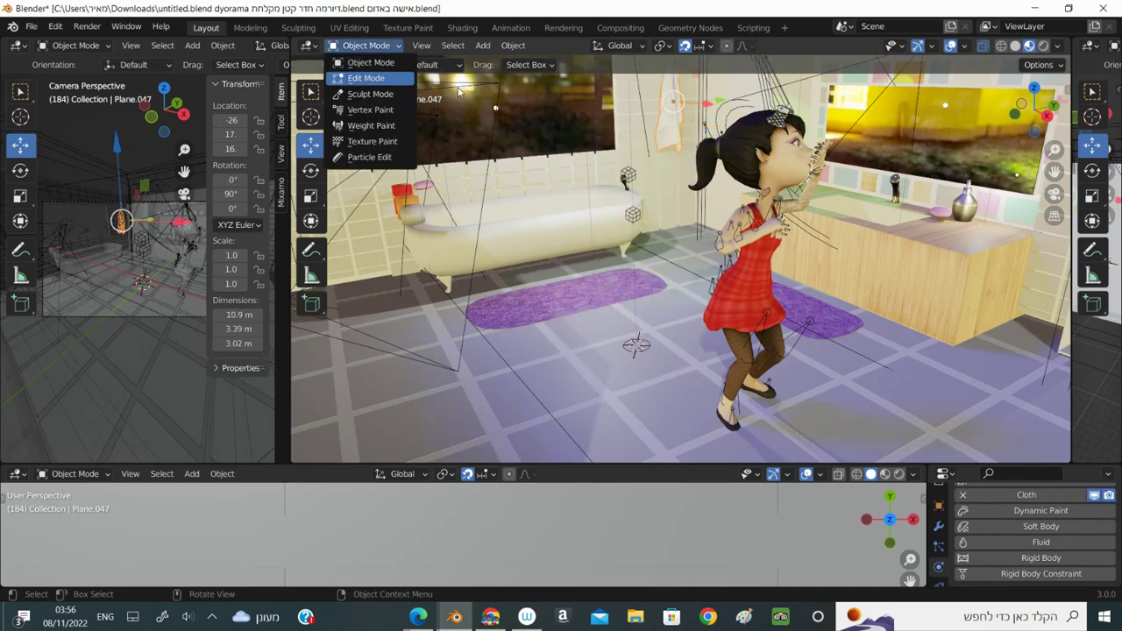
key("Tab")
right_click(663, 125)
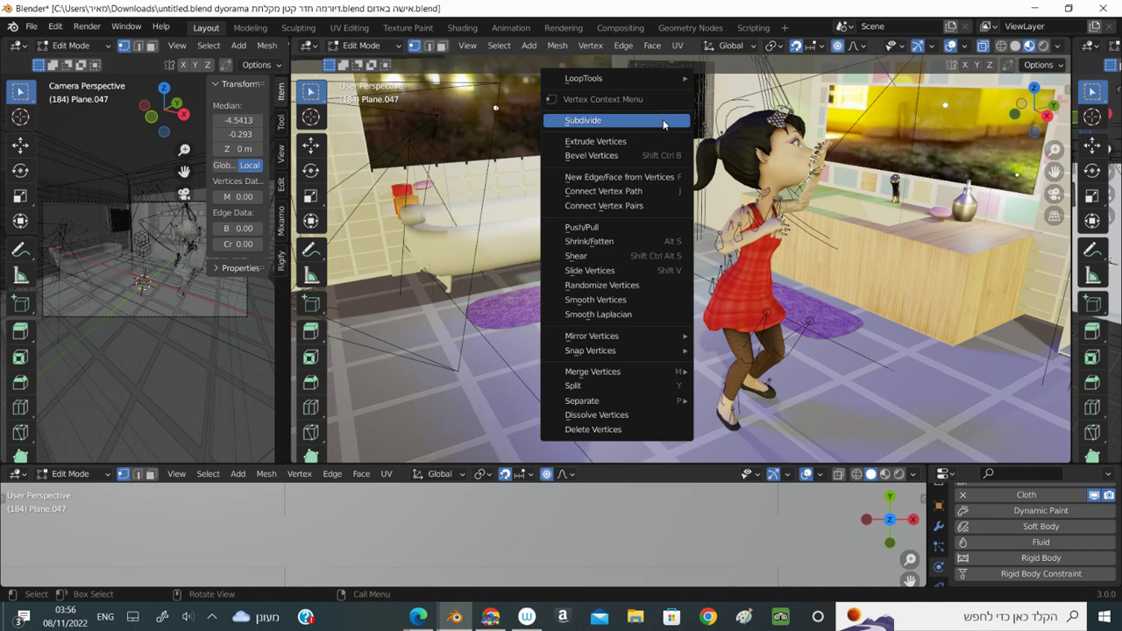
left_click(364, 45)
key("Tab")
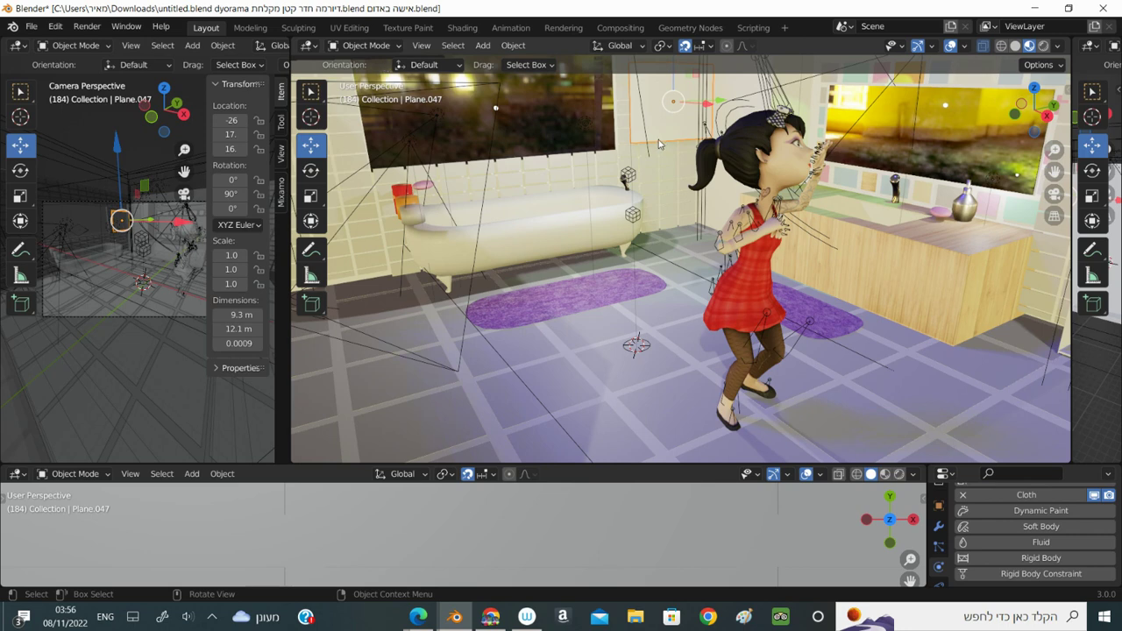
left_click(633, 167)
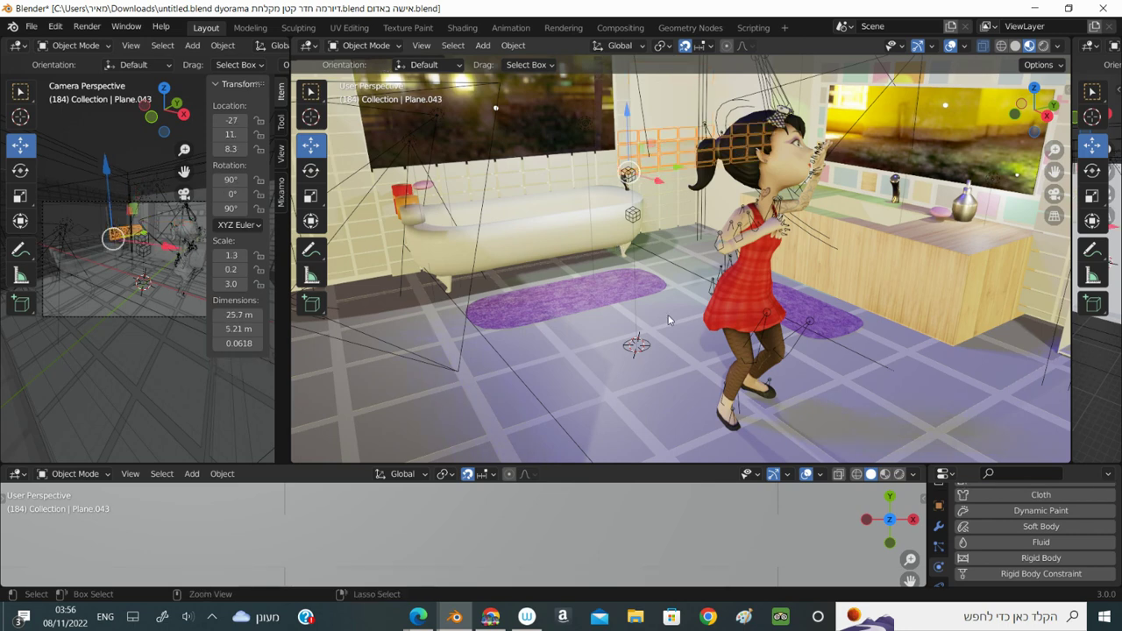
key("ctrl+z")
key("ctrl+z")
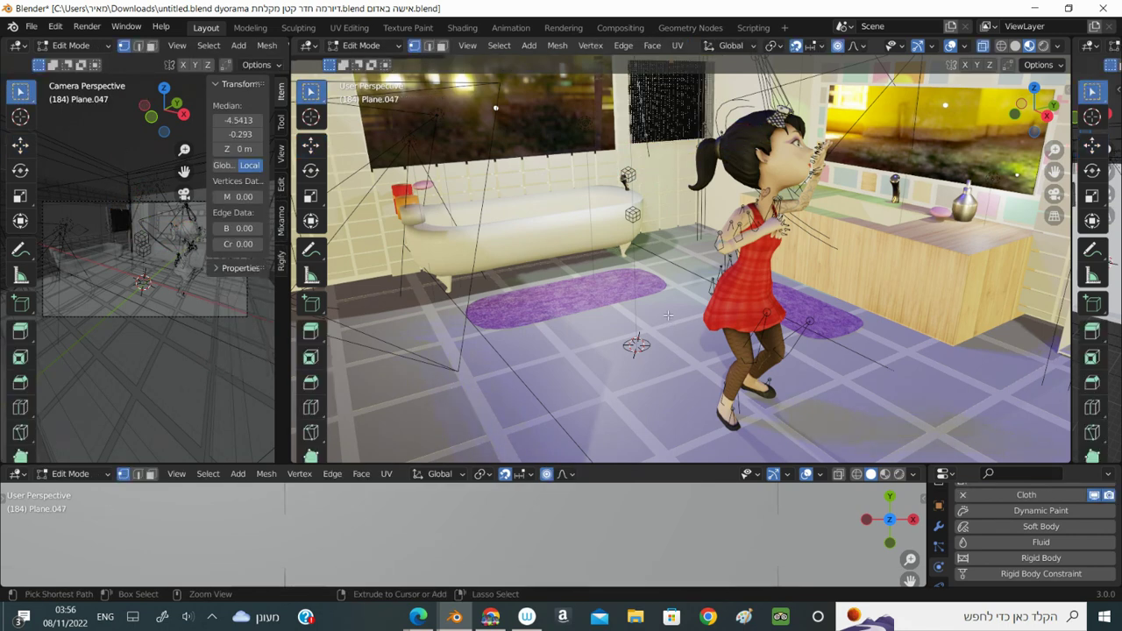
key("Tab")
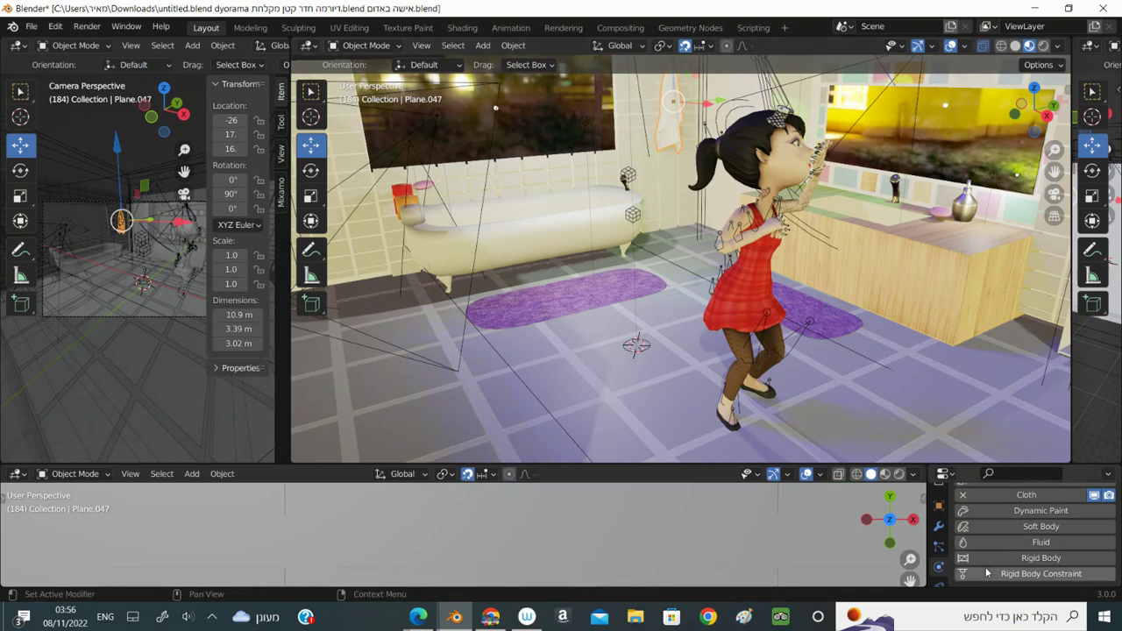
Give the towel a Ctrl+1 subdivision surface and shade it smooth
scroll(938, 543, "down", 2)
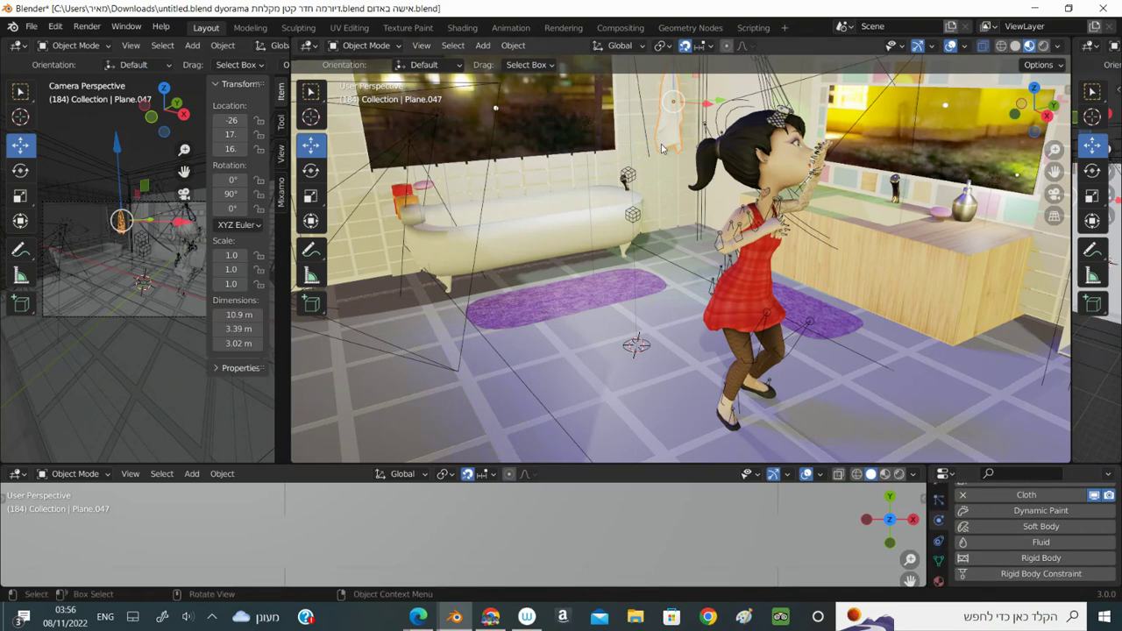
key("ctrl")
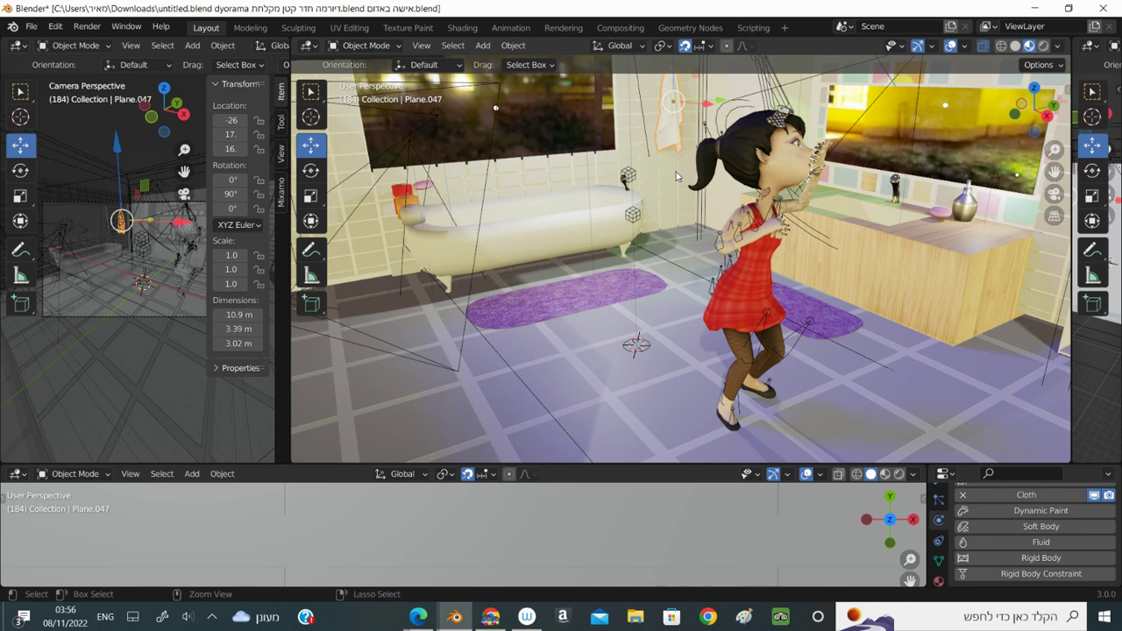
key("ctrl+1")
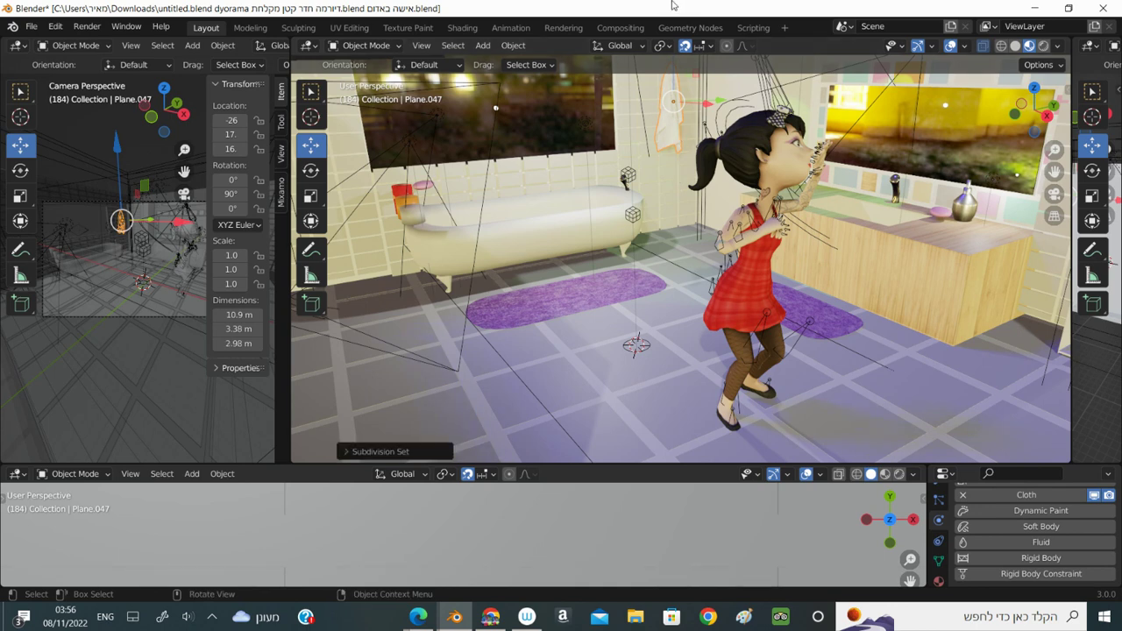
right_click(674, 149)
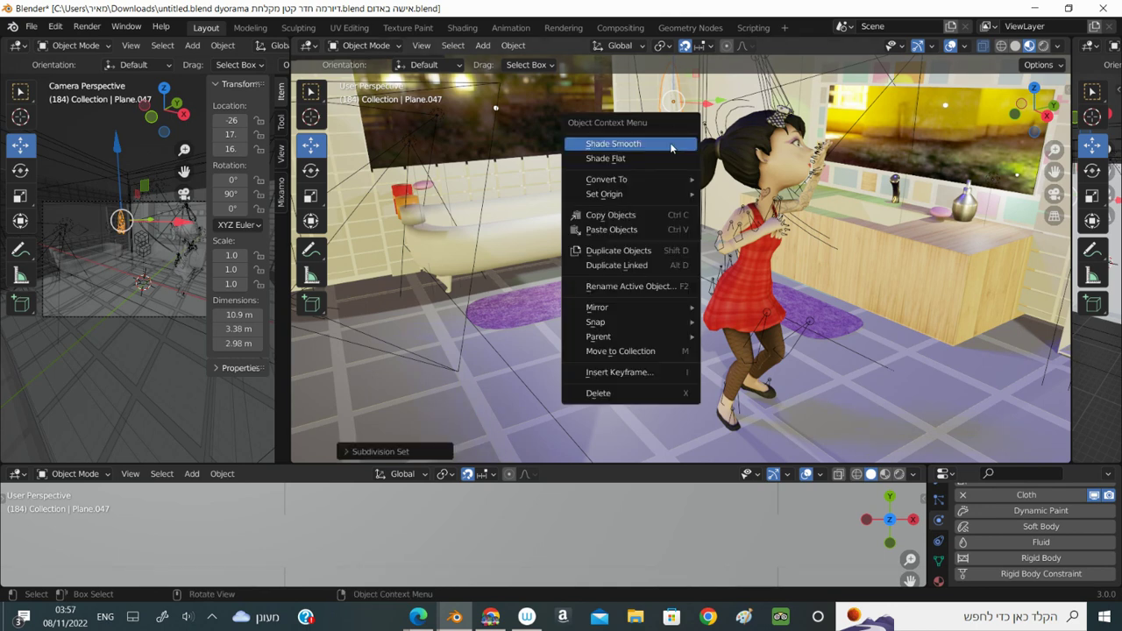
left_click(671, 147)
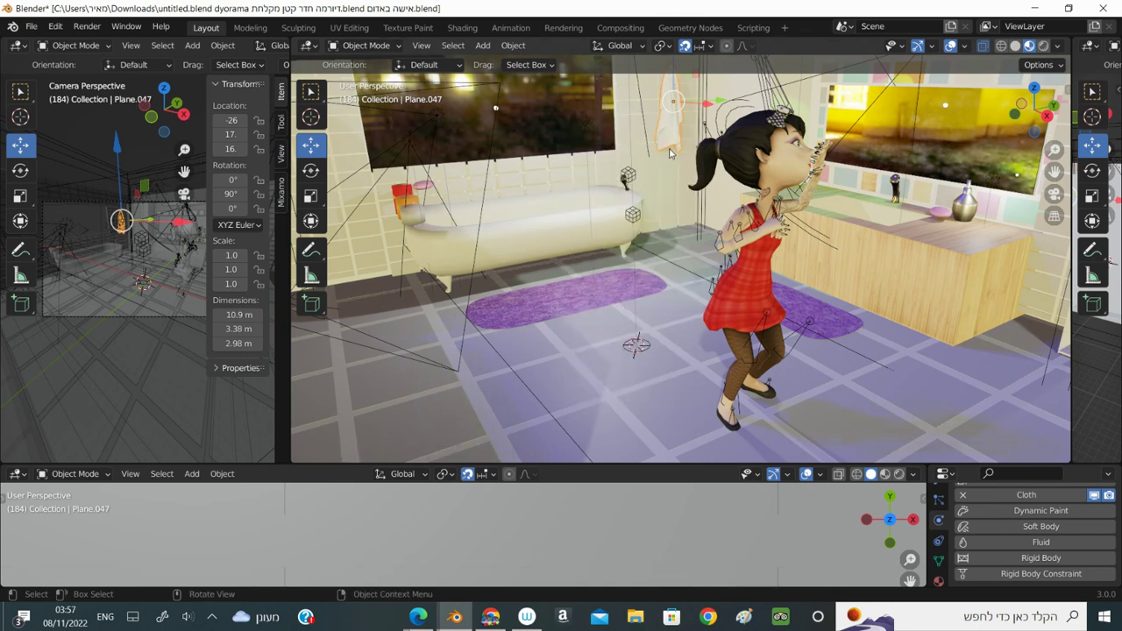
Add a new material, Material.022, to the towel and set its Base Color to lilac purple
left_click(938, 581)
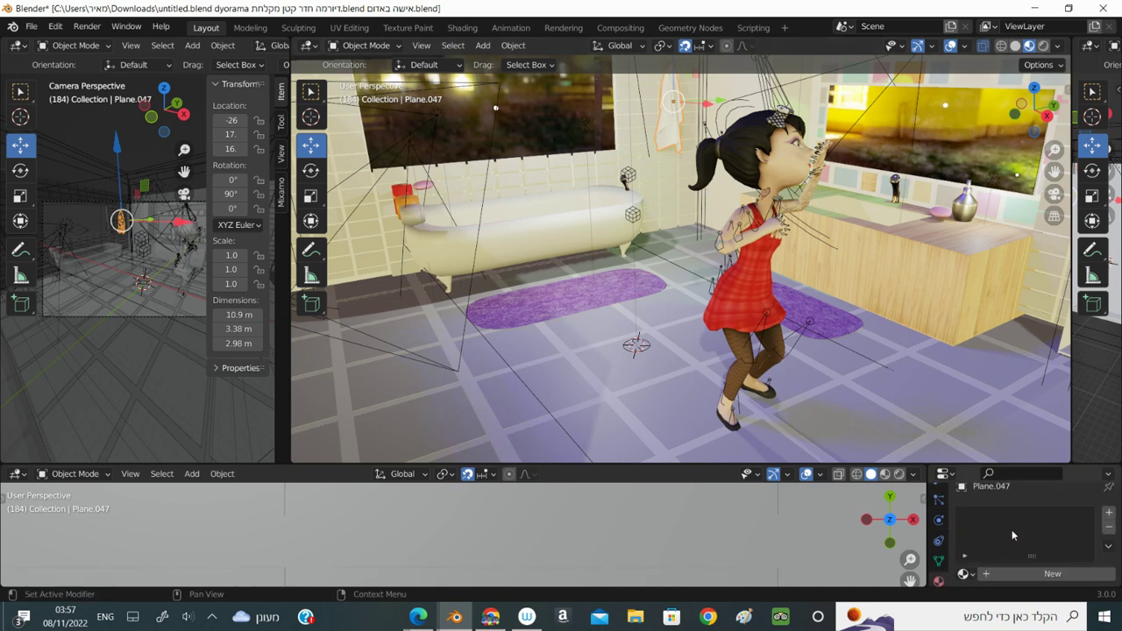
left_click(1024, 575)
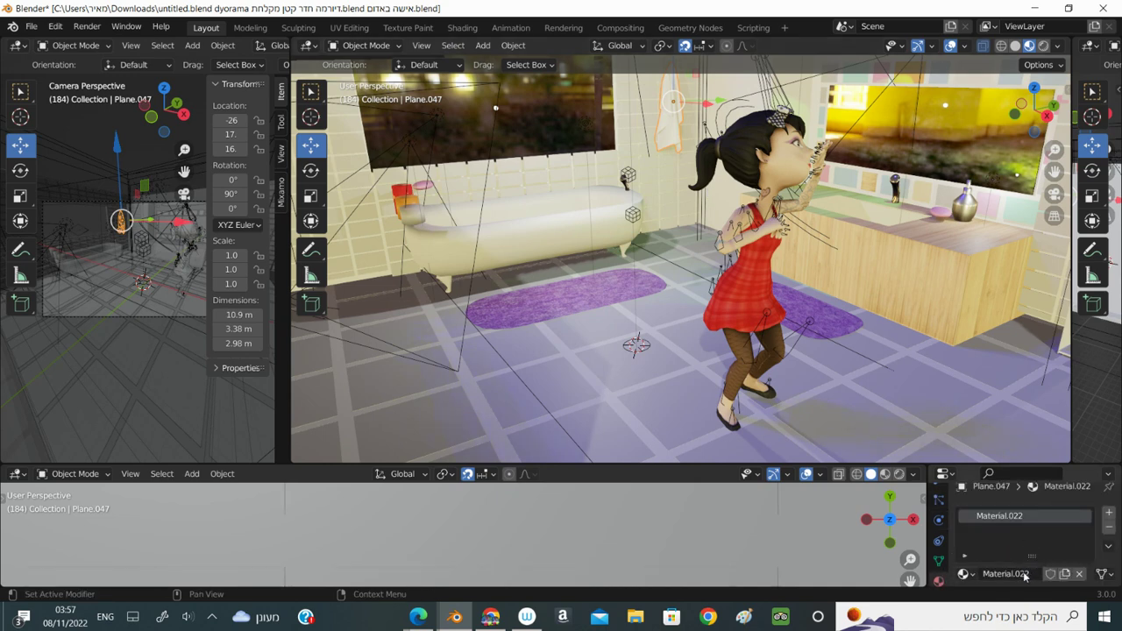
scroll(1025, 575, "down", 3)
scroll(1025, 570, "down", 2)
scroll(1030, 565, "down", 3)
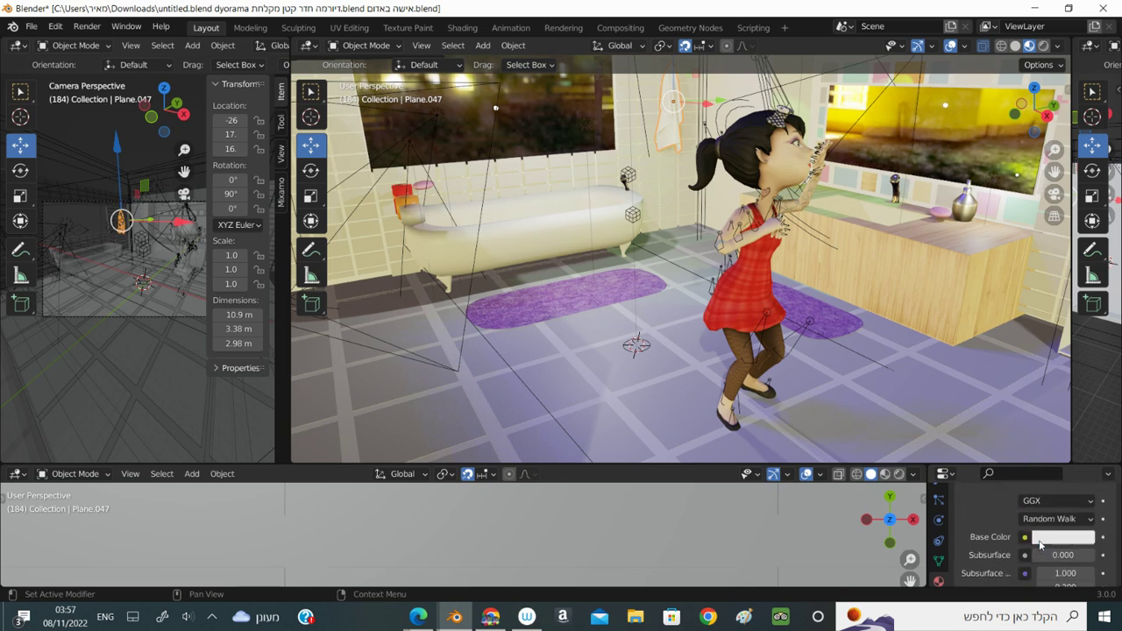
left_click(1040, 538)
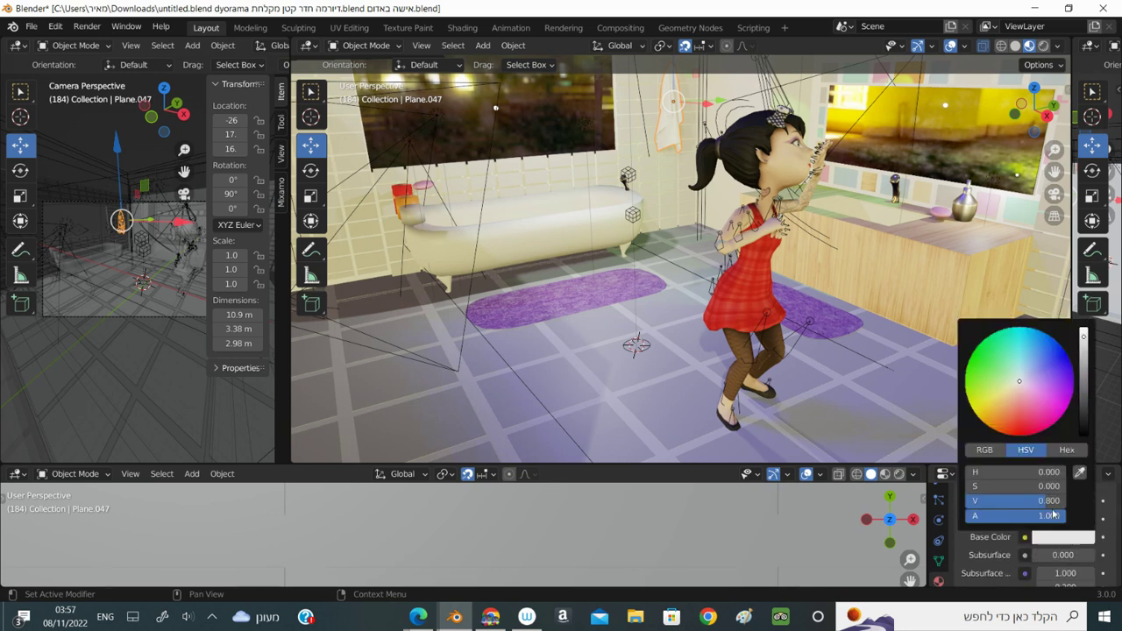
left_click(1005, 400)
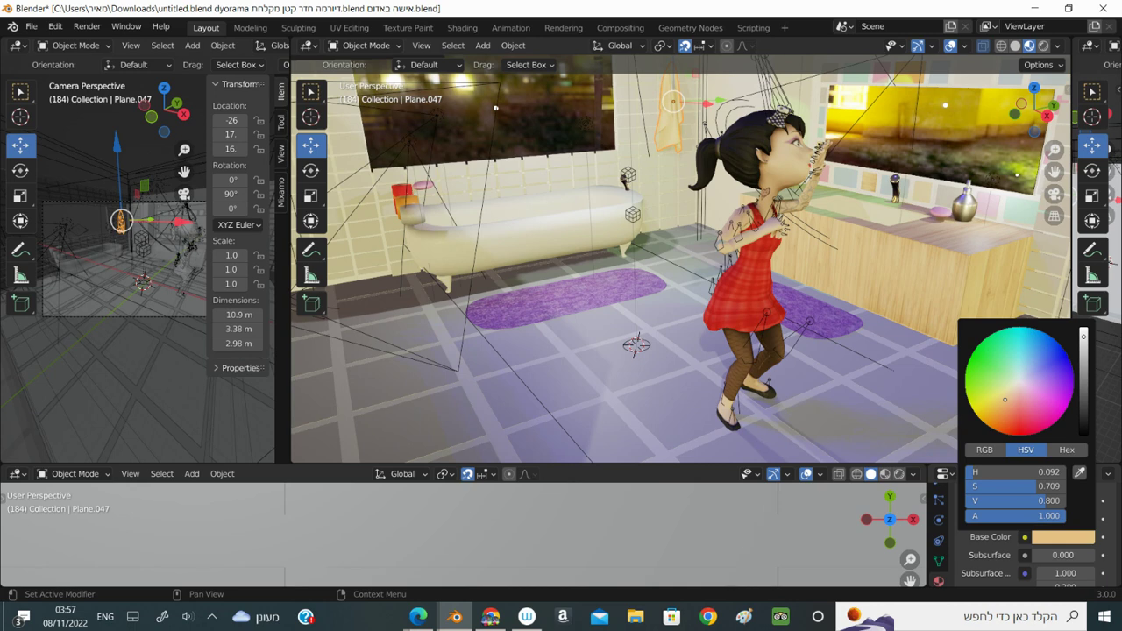
left_click(1041, 379)
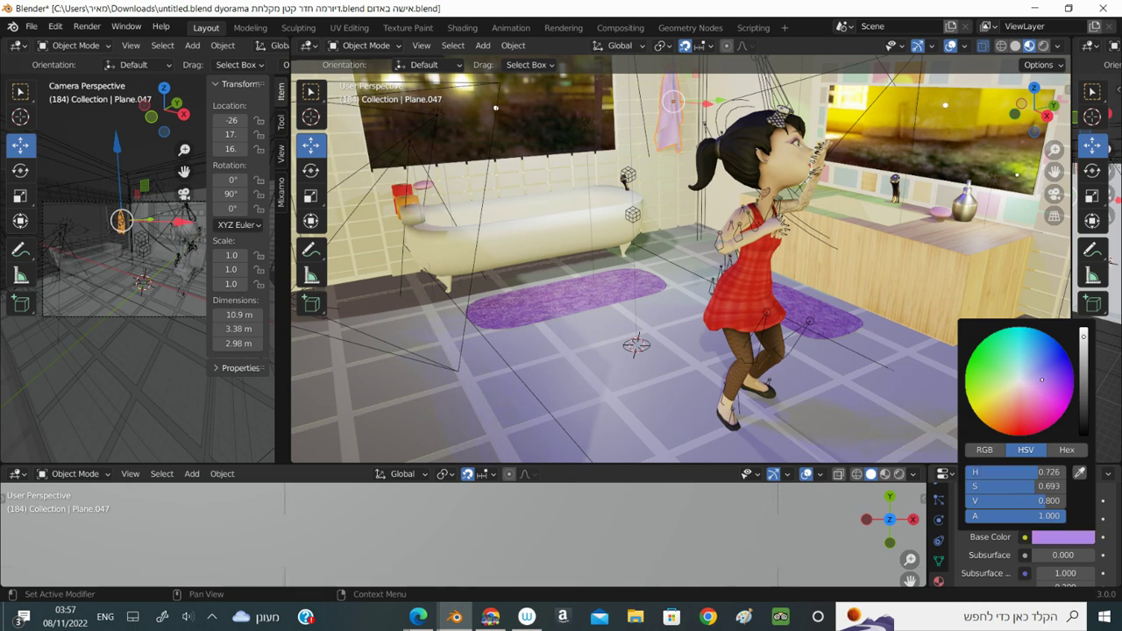
left_click_drag(1041, 379, 1044, 376)
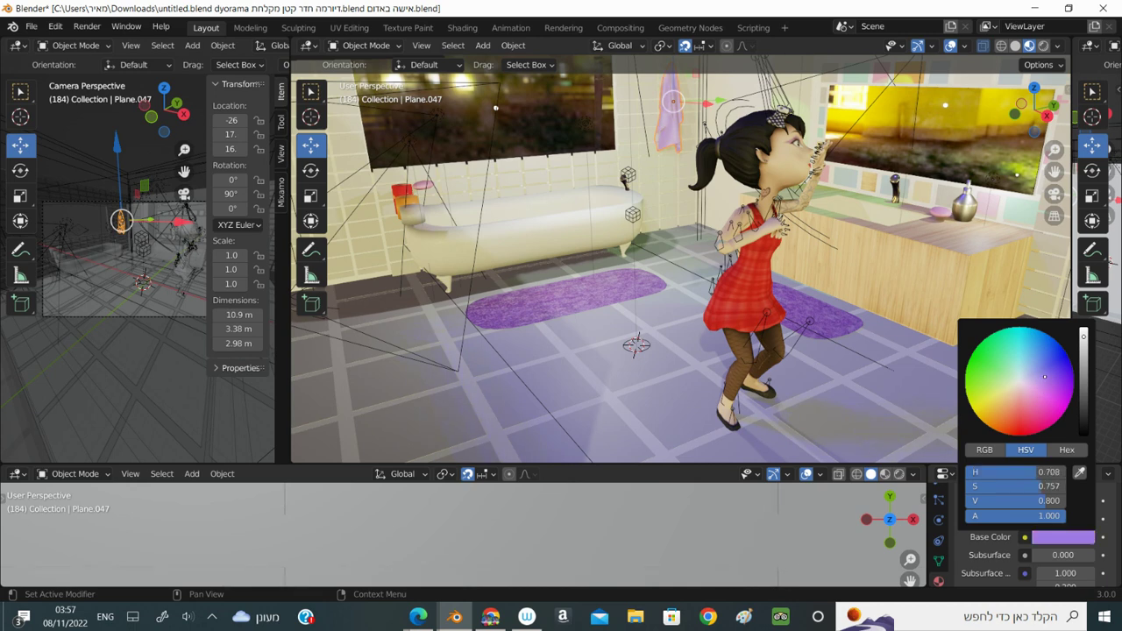
left_click_drag(1044, 376, 1041, 377)
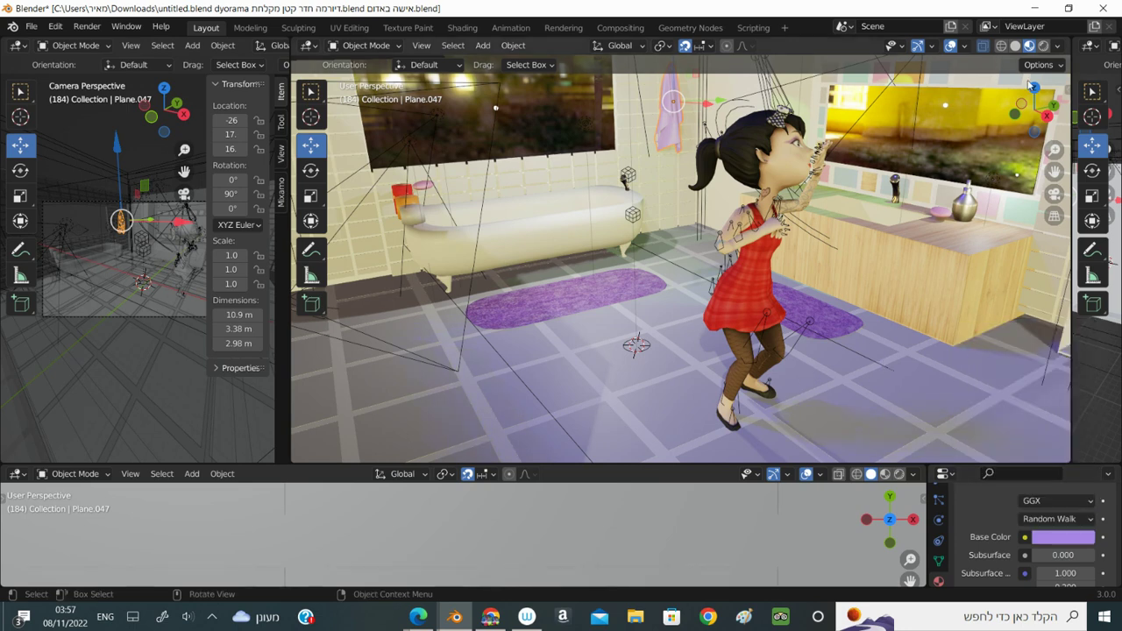
Orbit and zoom around the purple towel, window and right wall, ending on a high overview
left_click_drag(1033, 85, 1039, 66)
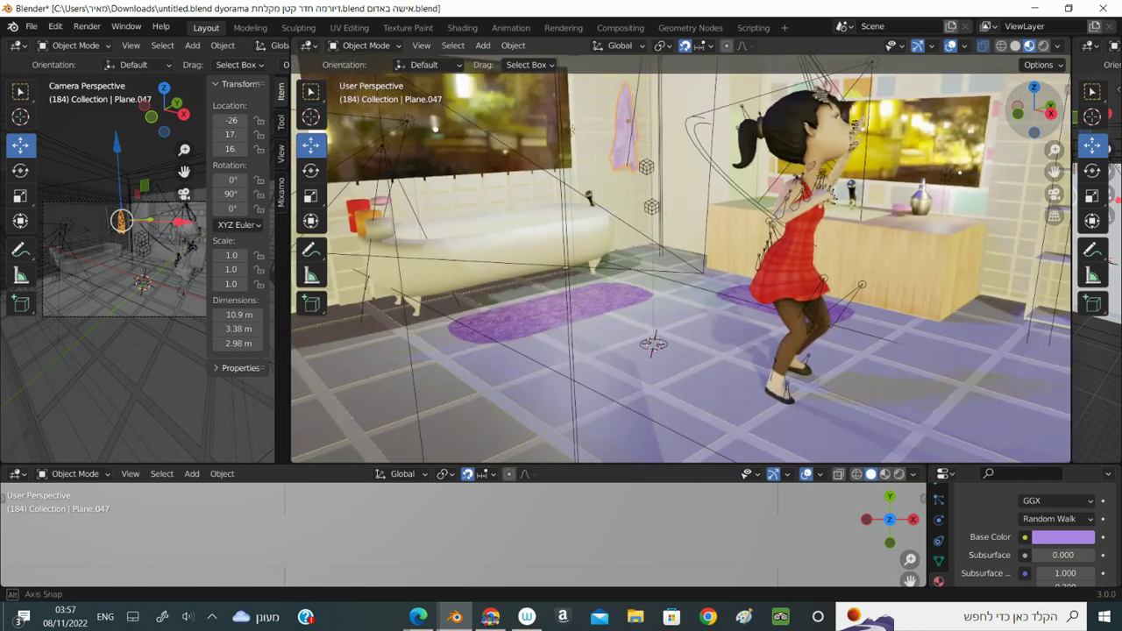
middle_click_drag(615, 149, 603, 207)
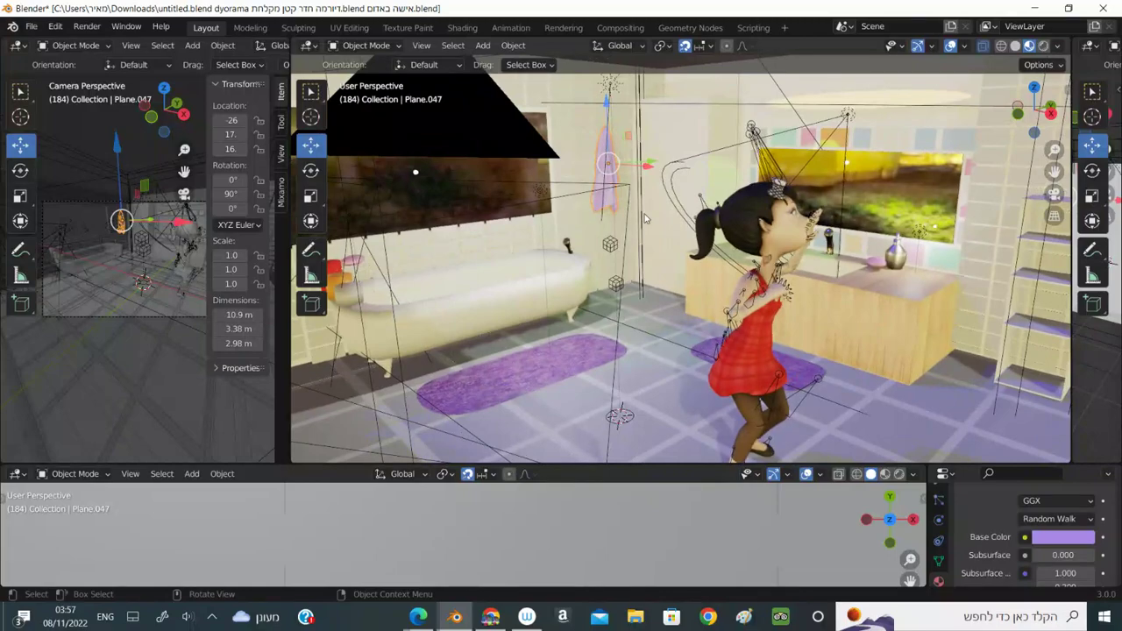
scroll(586, 212, "up", 3)
scroll(553, 171, "up", 1)
mouse_move(553, 170)
middle_mouse_down()
mouse_move(573, 196)
mouse_move(571, 160)
mouse_move(640, 238)
mouse_move(565, 190)
mouse_move(519, 132)
middle_mouse_up()
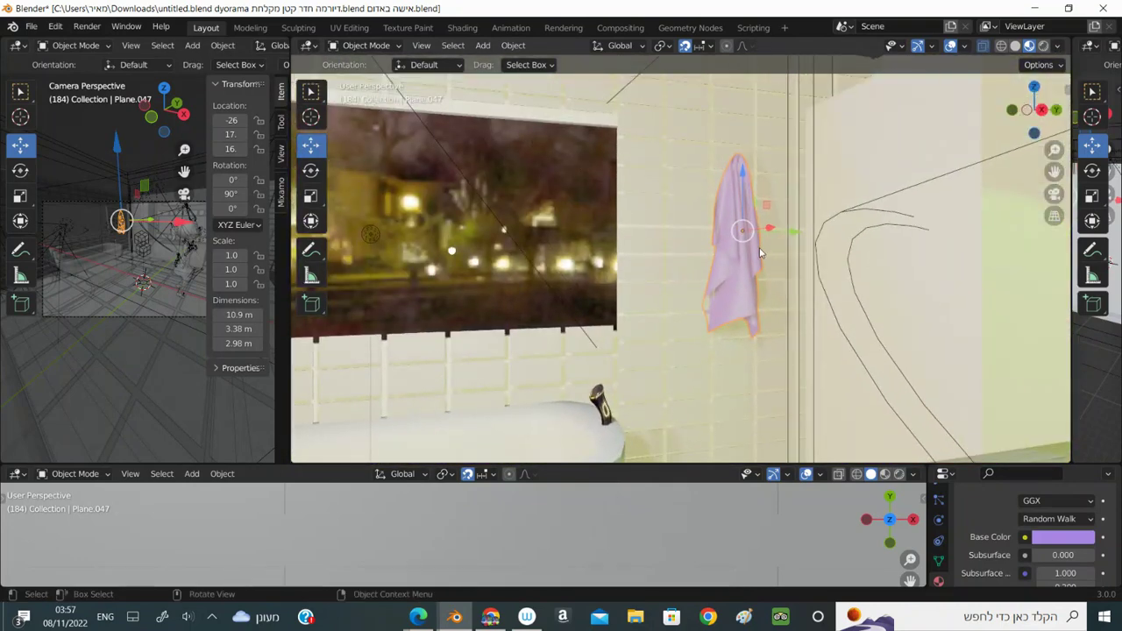
left_click_drag(1027, 112, 847, 226)
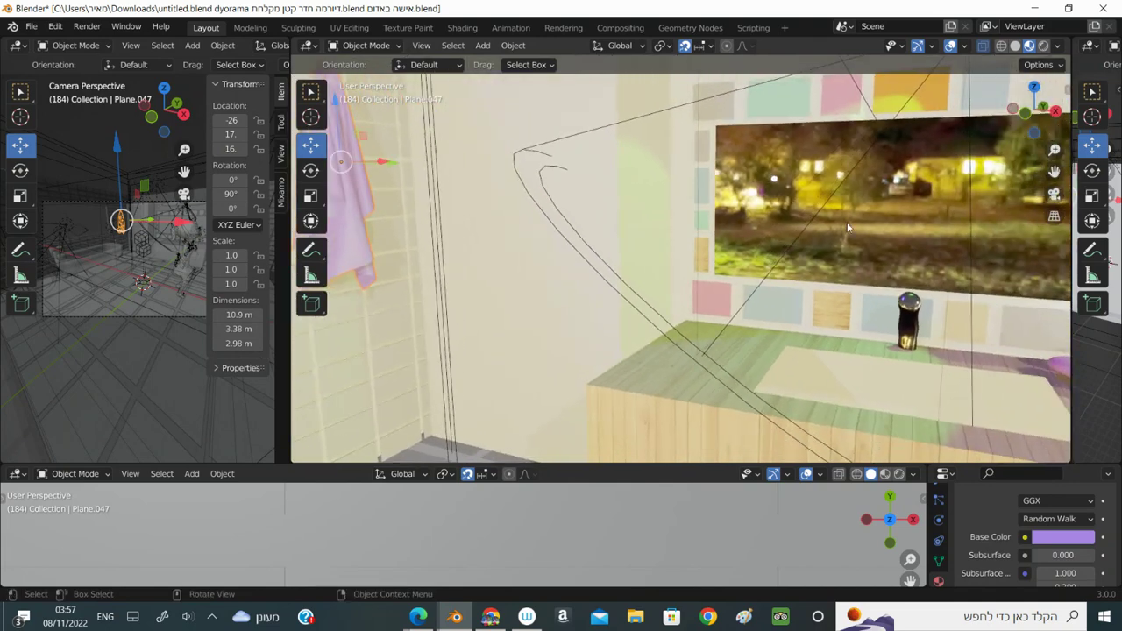
mouse_move(1016, 120)
left_mouse_down()
mouse_move(971, 225)
mouse_move(793, 276)
left_mouse_up()
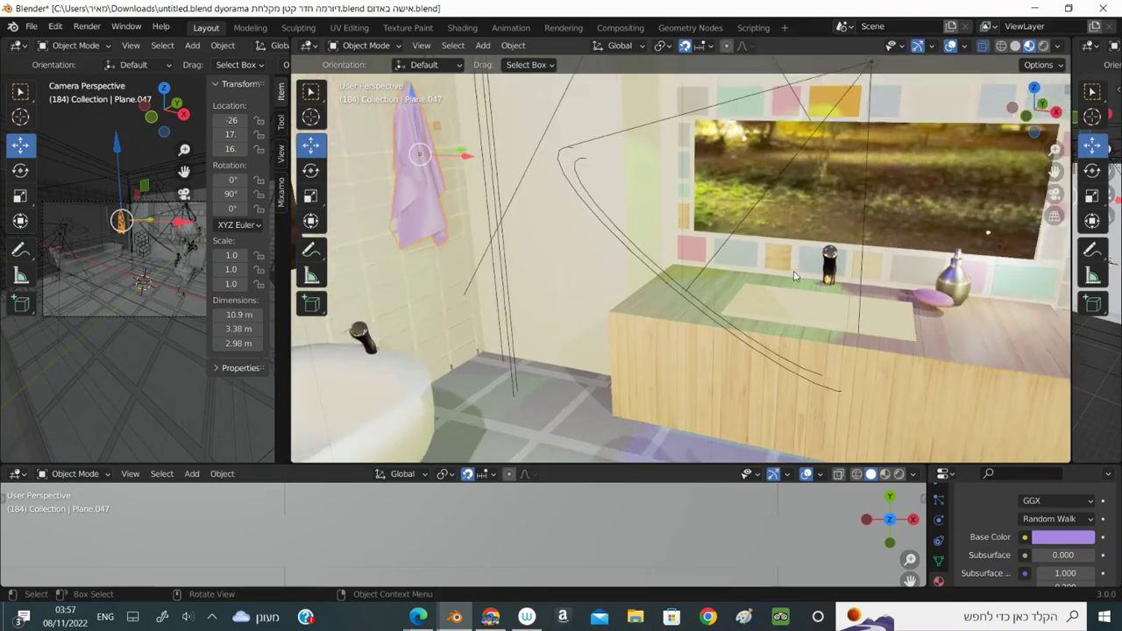
middle_click_drag(793, 276, 793, 276)
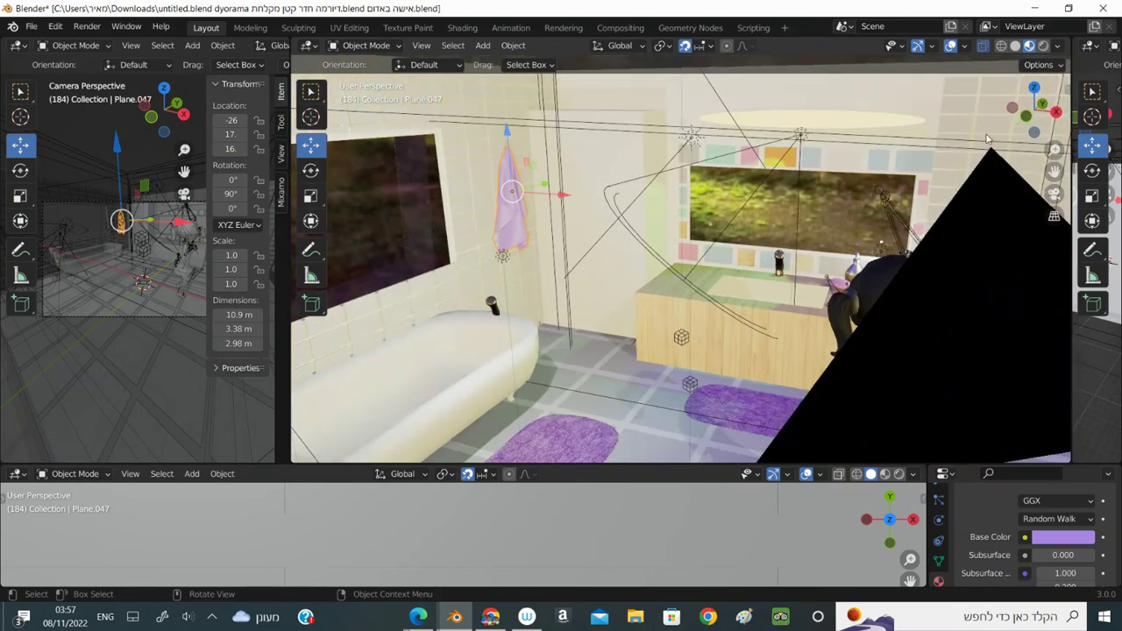
left_click_drag(1013, 119, 943, 220)
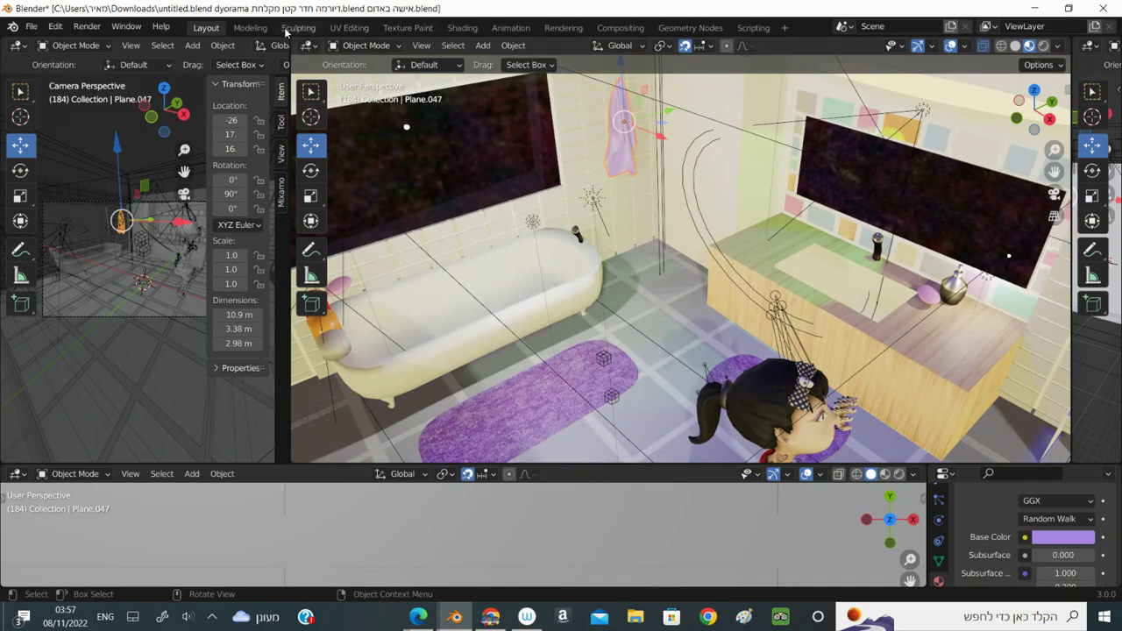
Hide the armature in the viewport from the Modeling workspace, then return to Layout
left_click(250, 28)
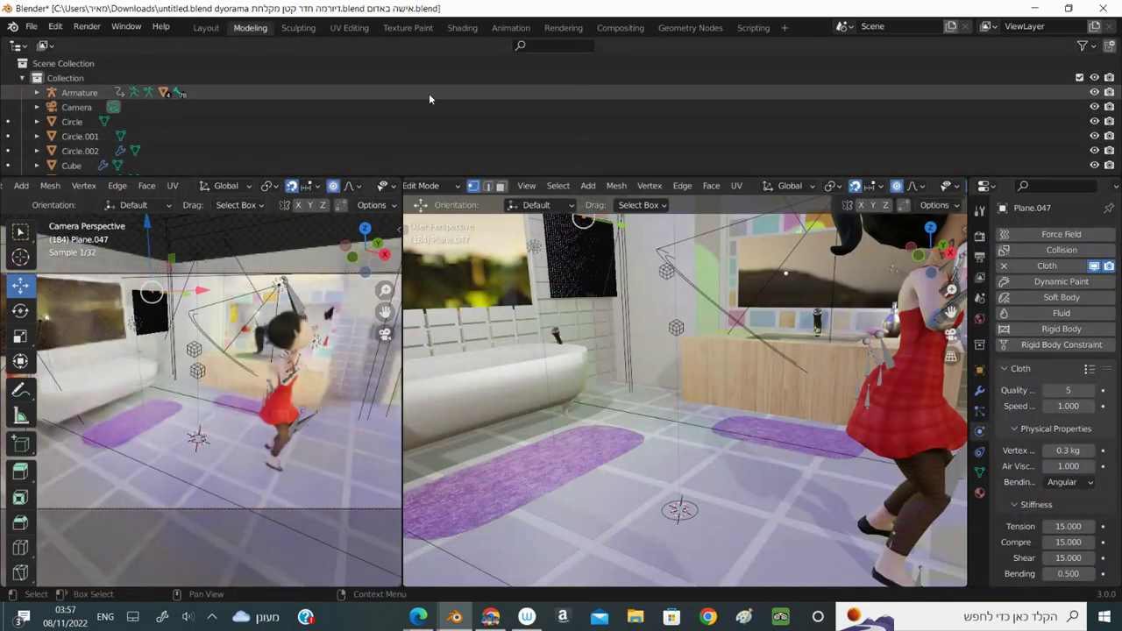
left_click(1093, 92)
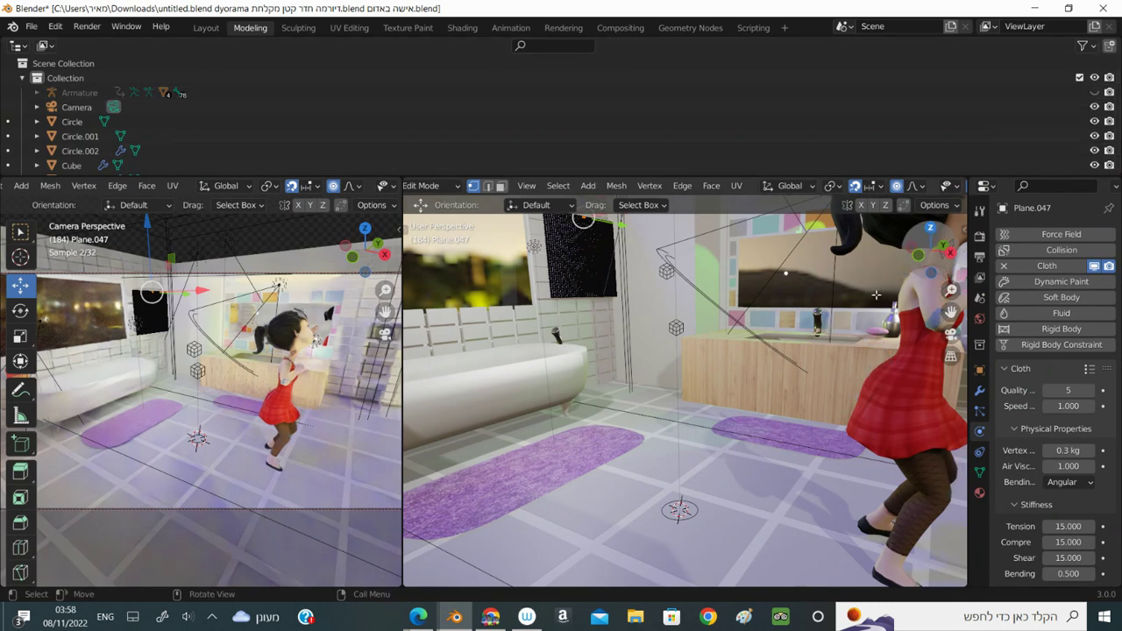
middle_click_drag(841, 351, 871, 300)
key("KP_Divide")
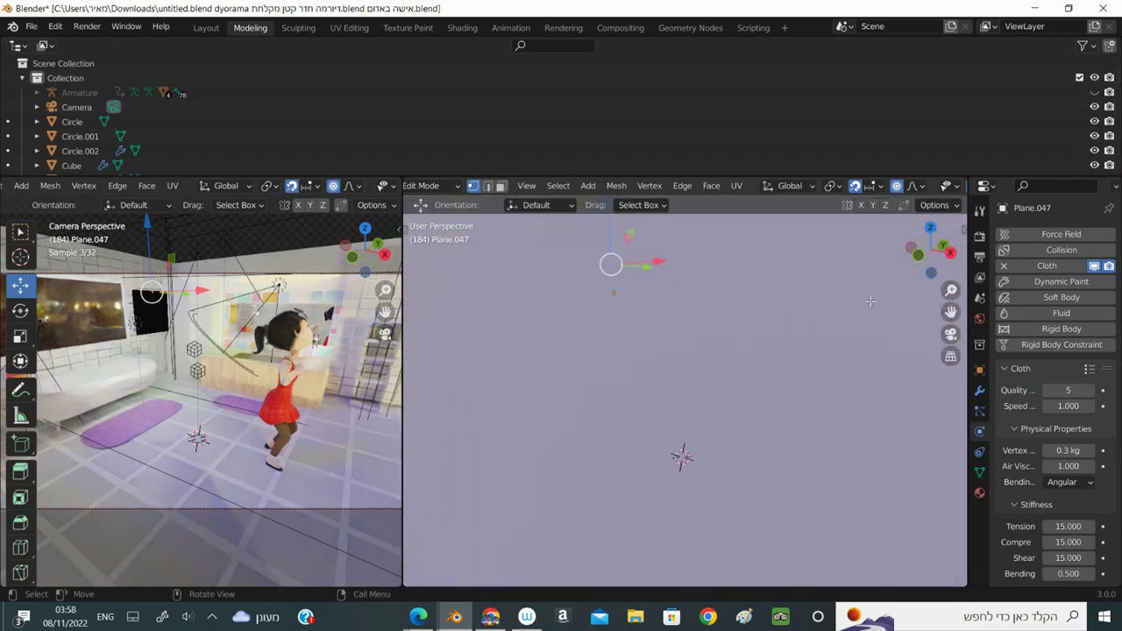
left_click(205, 28)
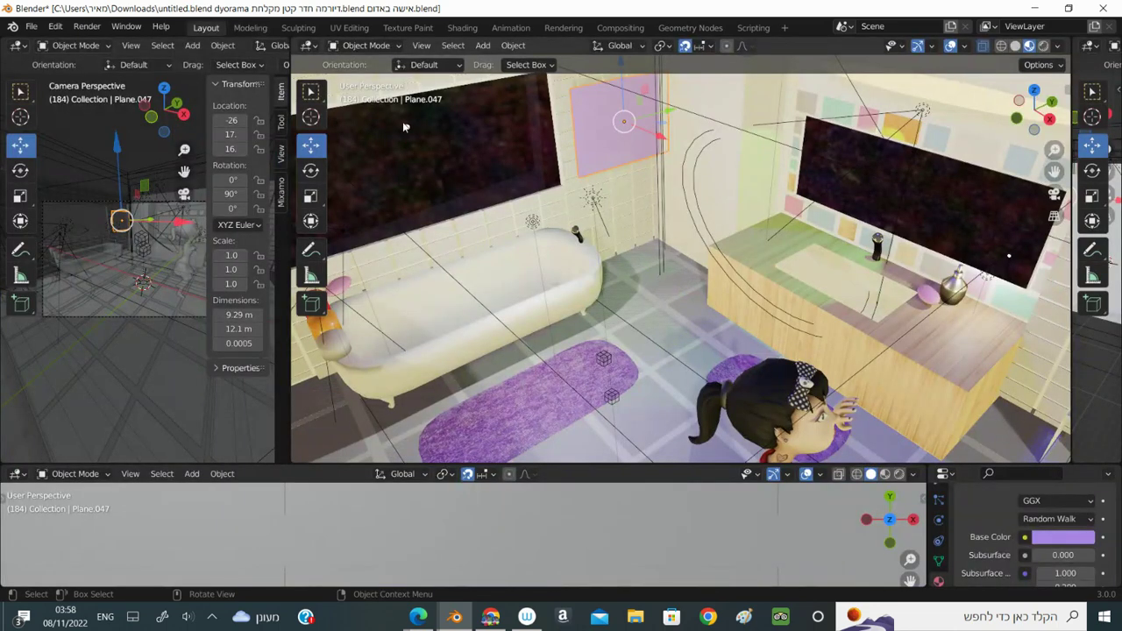
Toggle the plane in and out of Edit Mode, zoom out, and look through the scene camera
key("Tab")
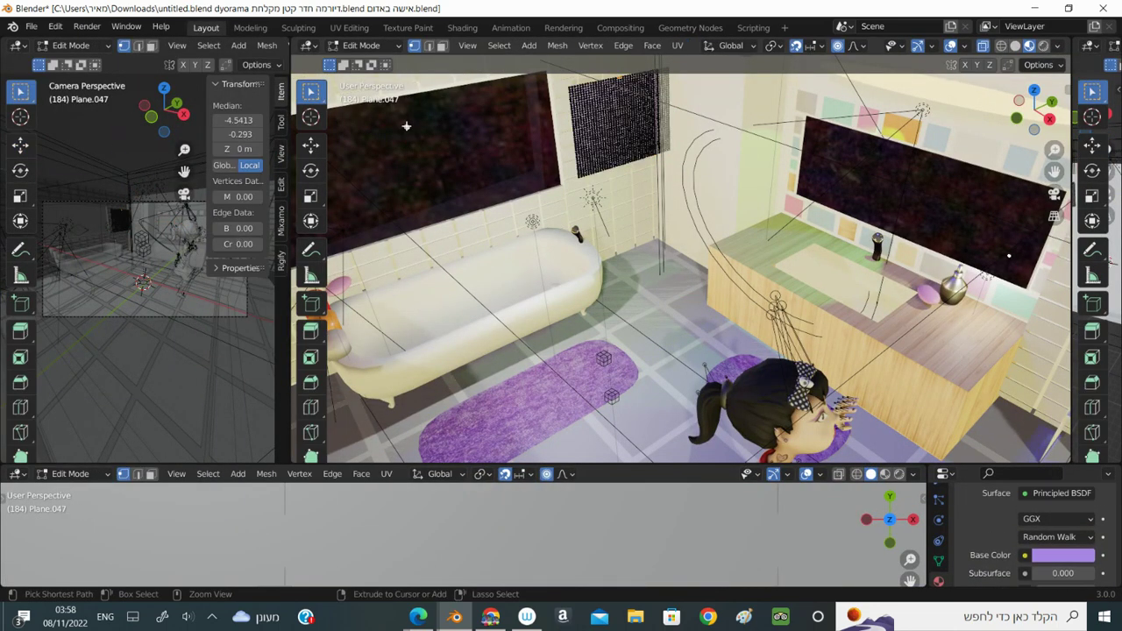
key("Tab")
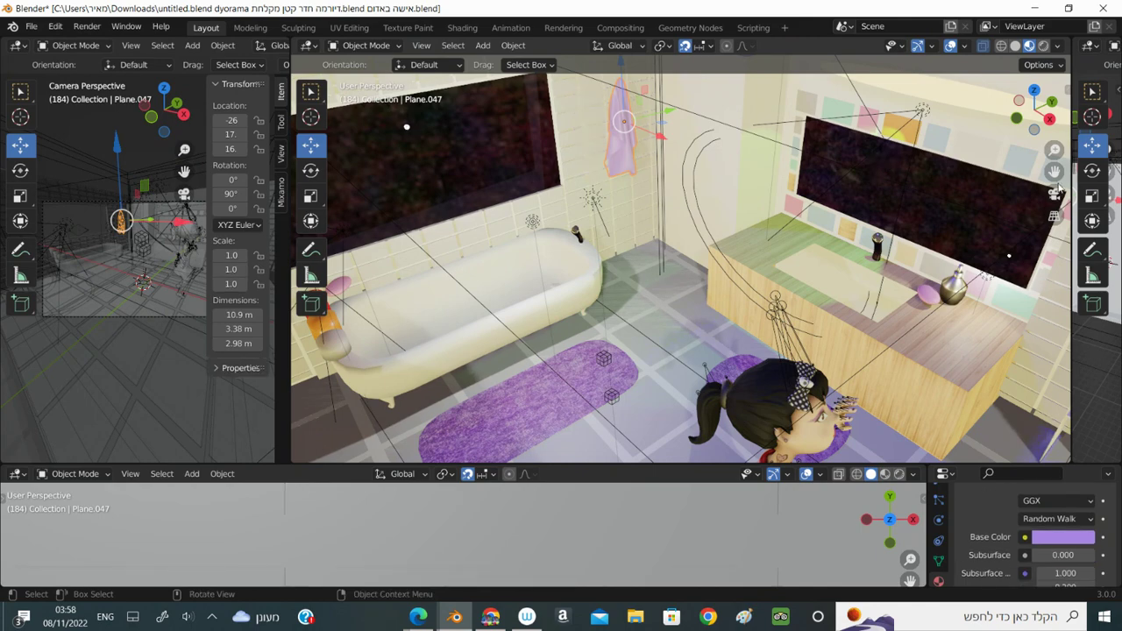
left_click_drag(1036, 110, 1021, 92)
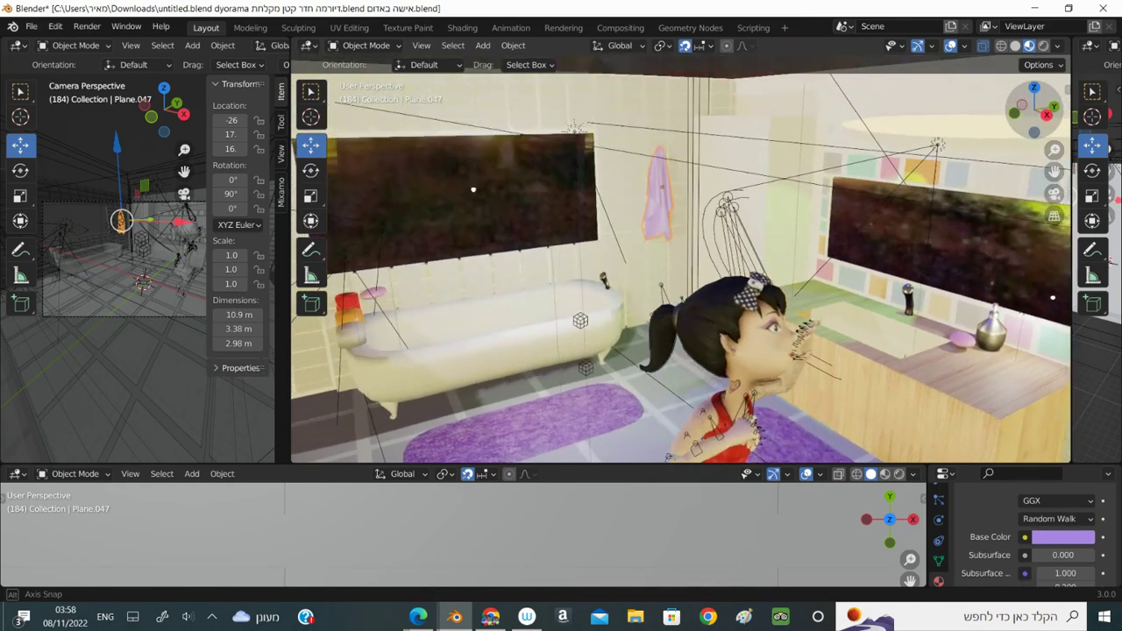
scroll(983, 215, "down", 1)
scroll(982, 215, "down", 1)
scroll(983, 215, "down", 1)
scroll(983, 216, "down", 1)
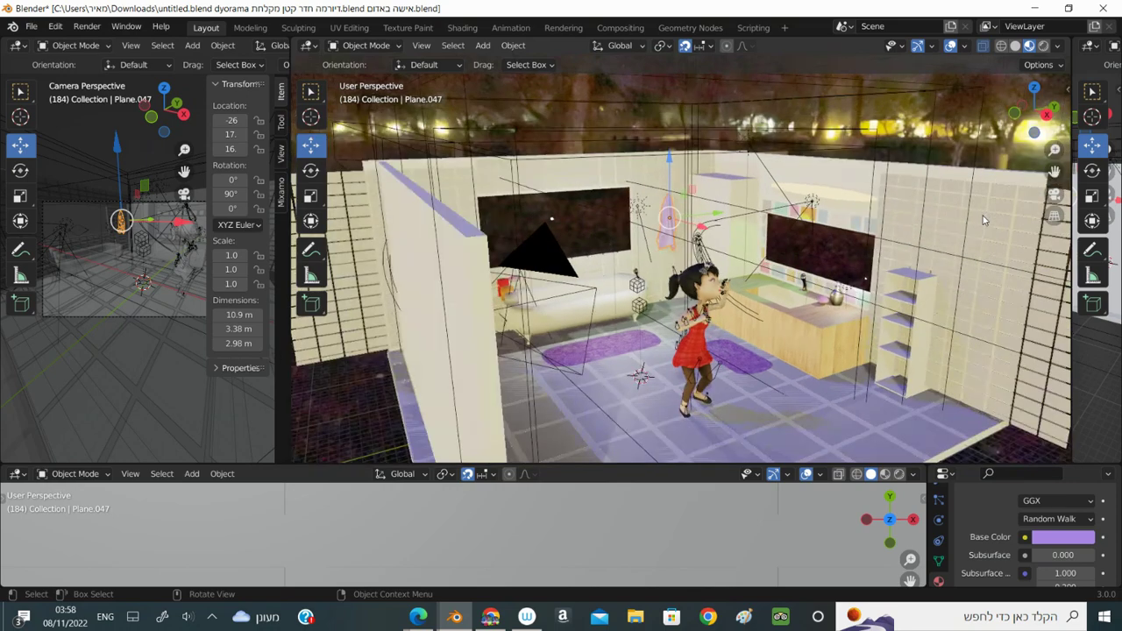
key("KP_0")
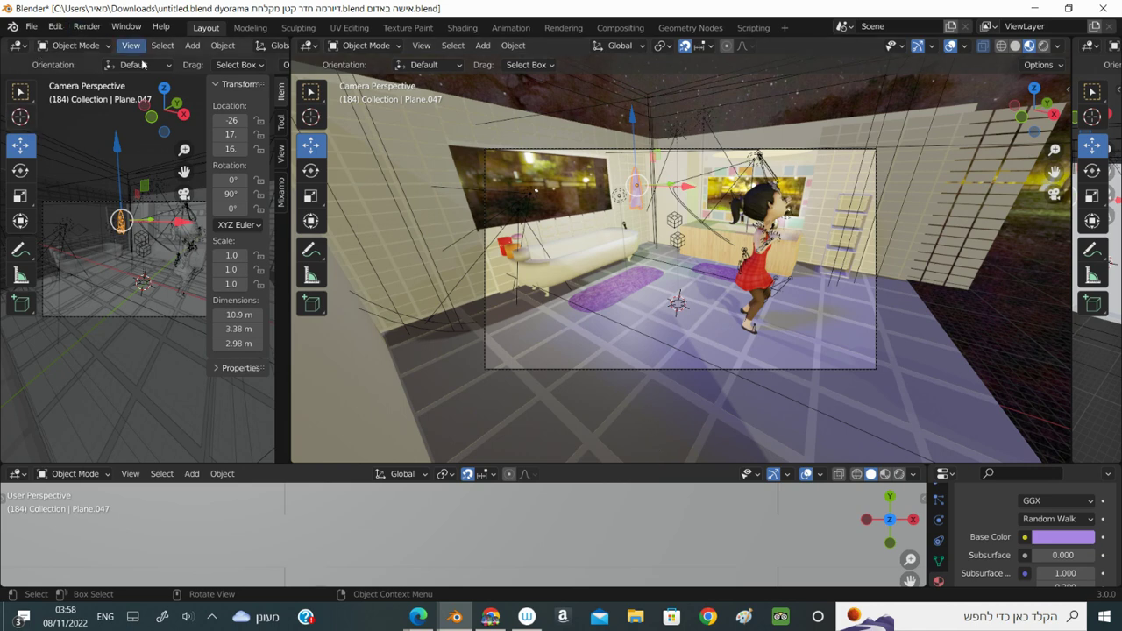
Show the Render Properties and confirm the Render Engine is Cycles
scroll(1068, 504, "up", 3)
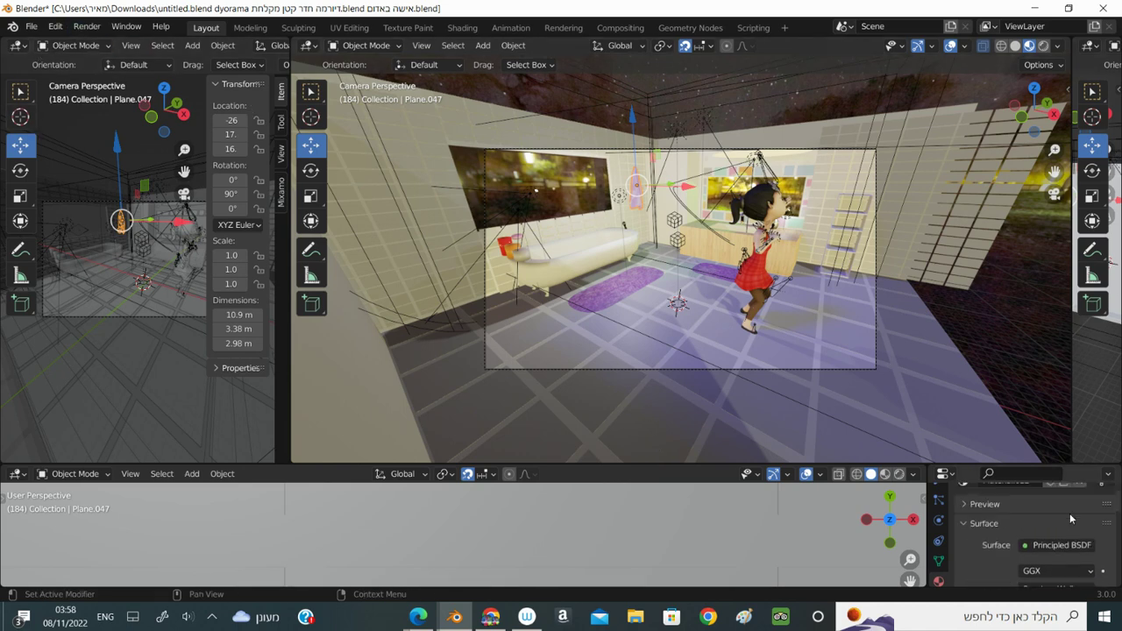
scroll(1069, 512, "up", 5)
scroll(1078, 524, "up", 2)
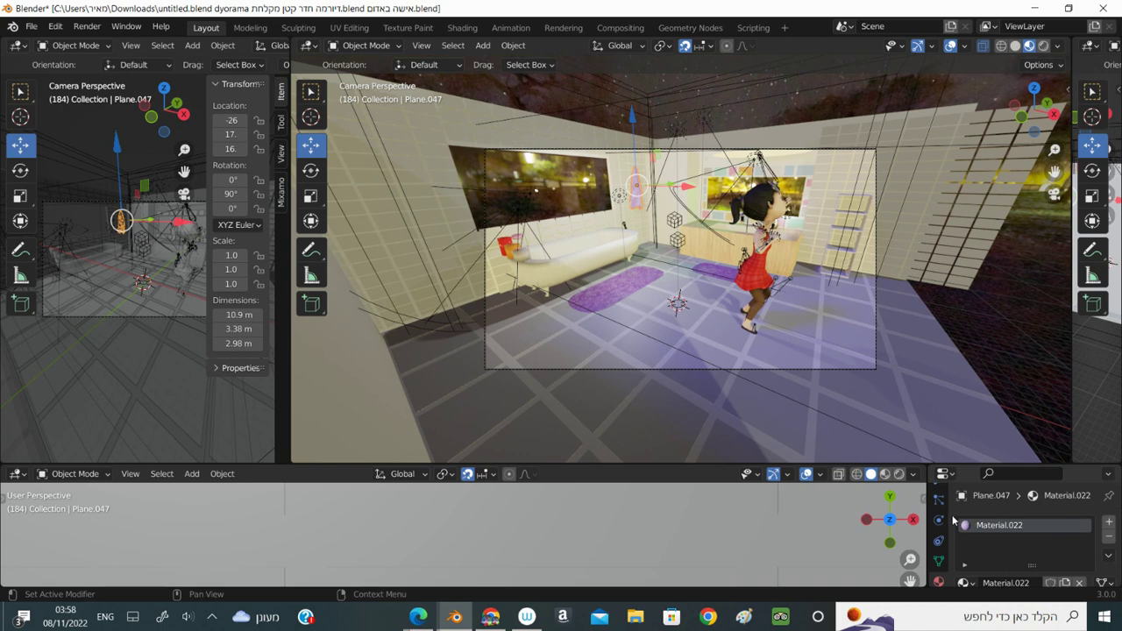
scroll(939, 525, "up", 5)
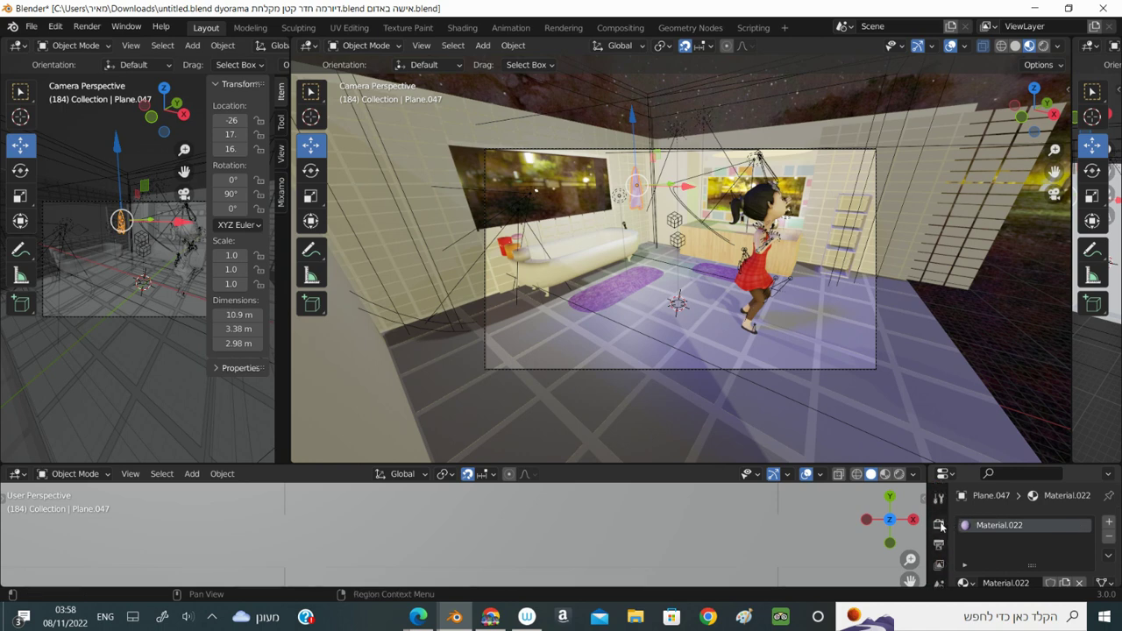
left_click(940, 523)
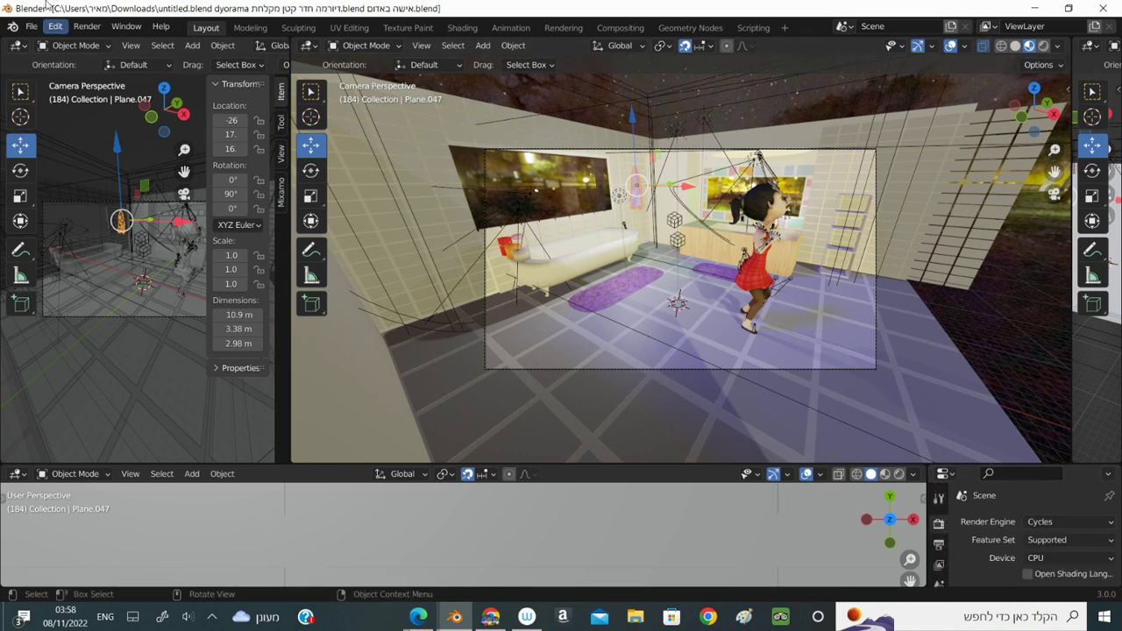
Render the still image and keep the in-progress render window in view
left_click(87, 27)
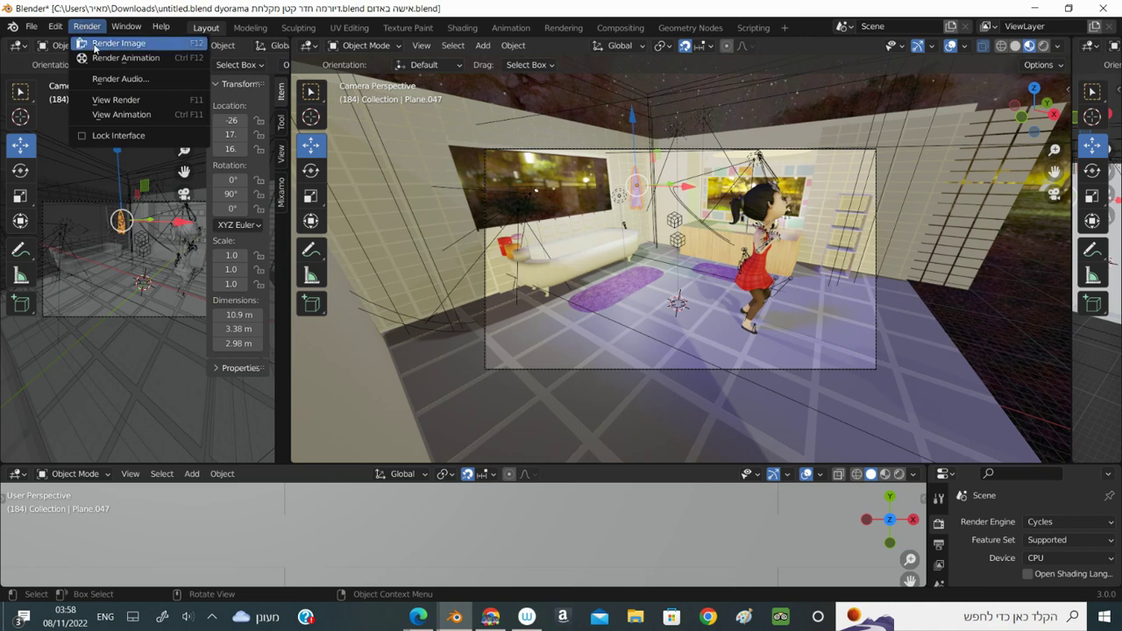
left_click(92, 44)
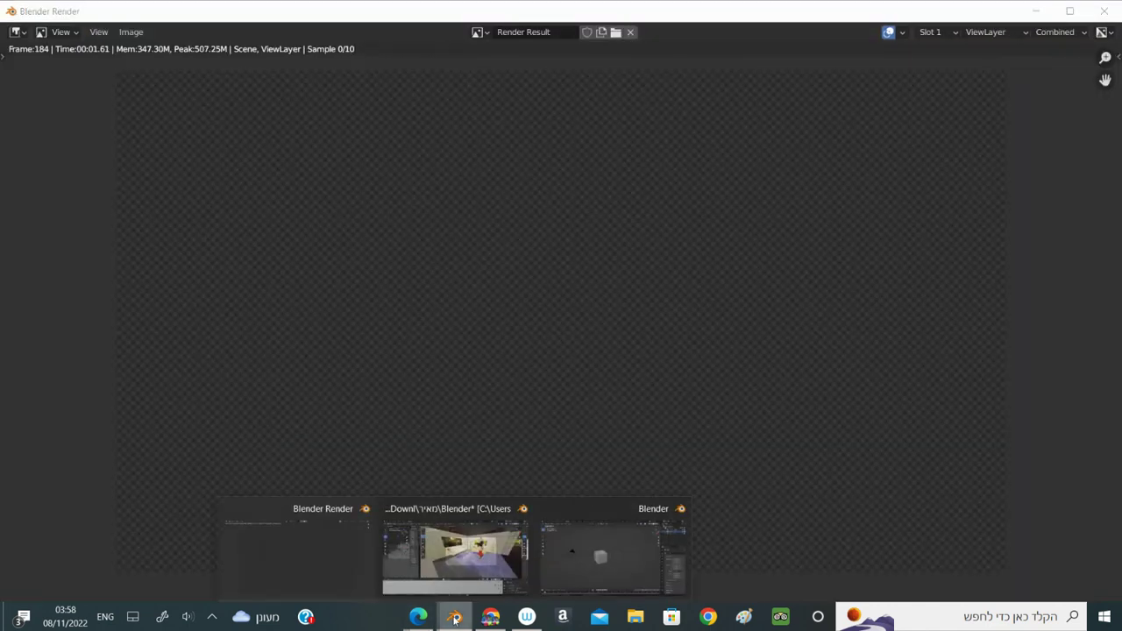
mouse_move(455, 617)
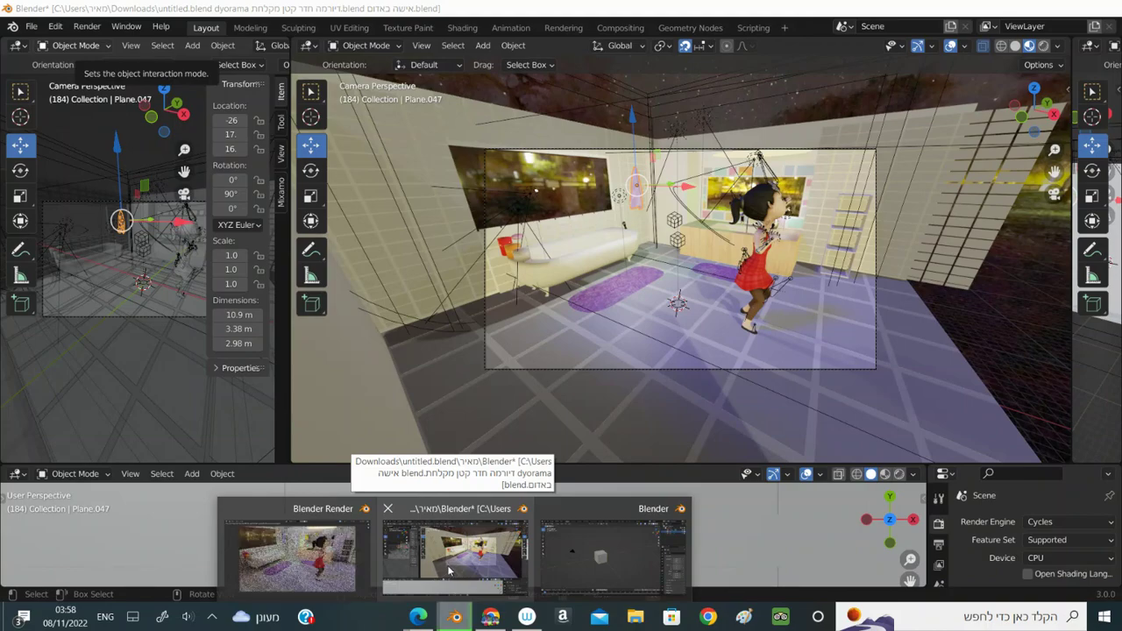
left_click(298, 556)
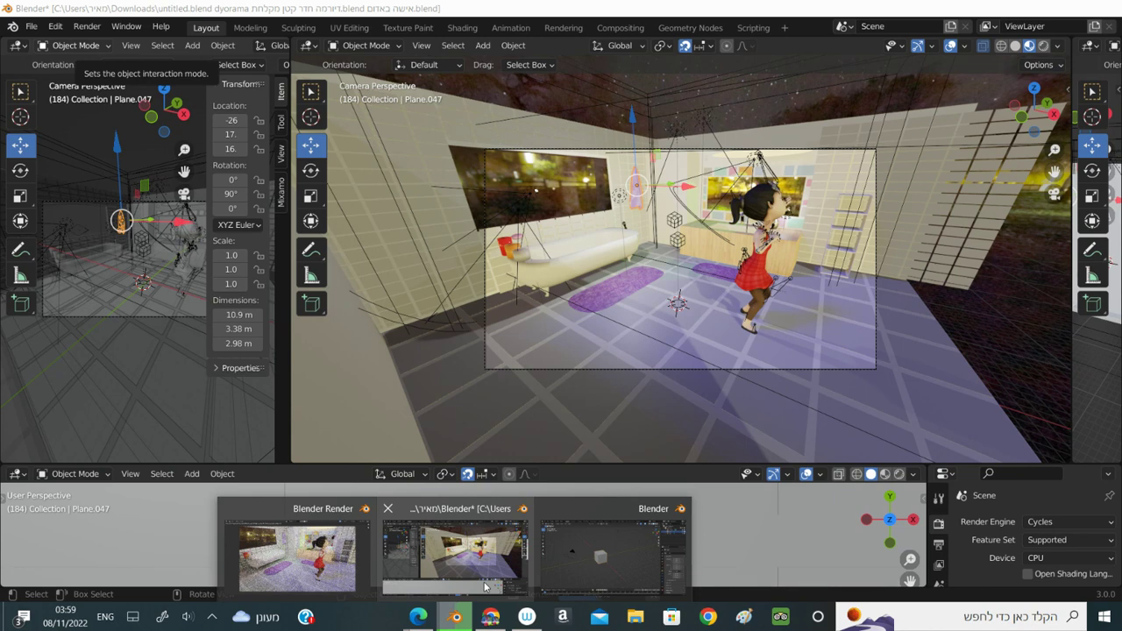
left_click(455, 618)
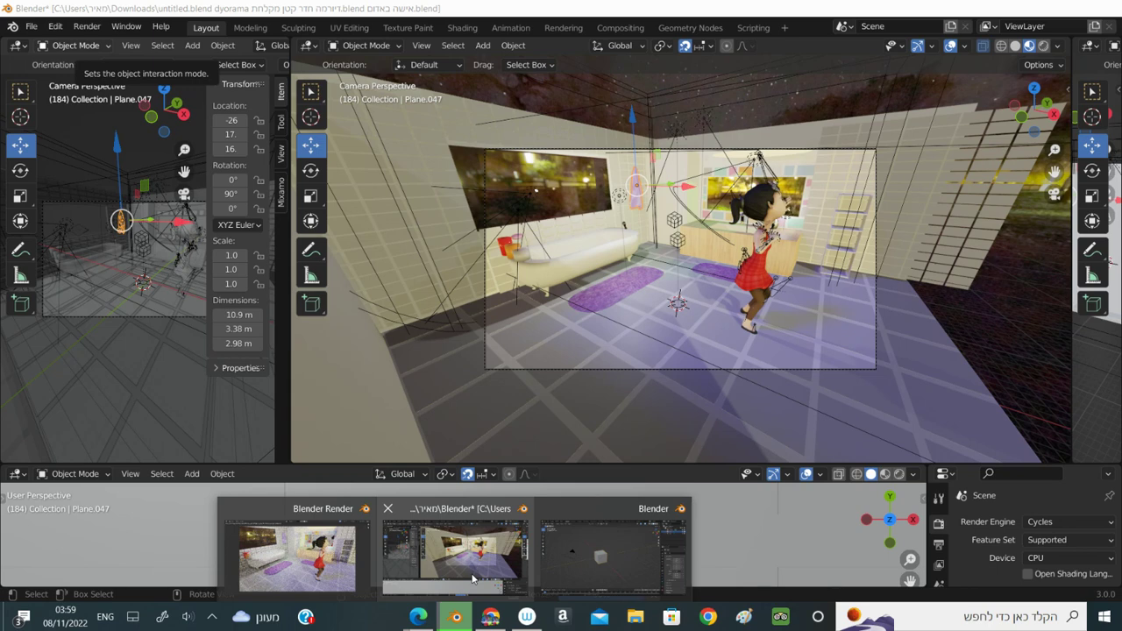
Choose Save As for the finished render and edit the output file name
left_click(360, 566)
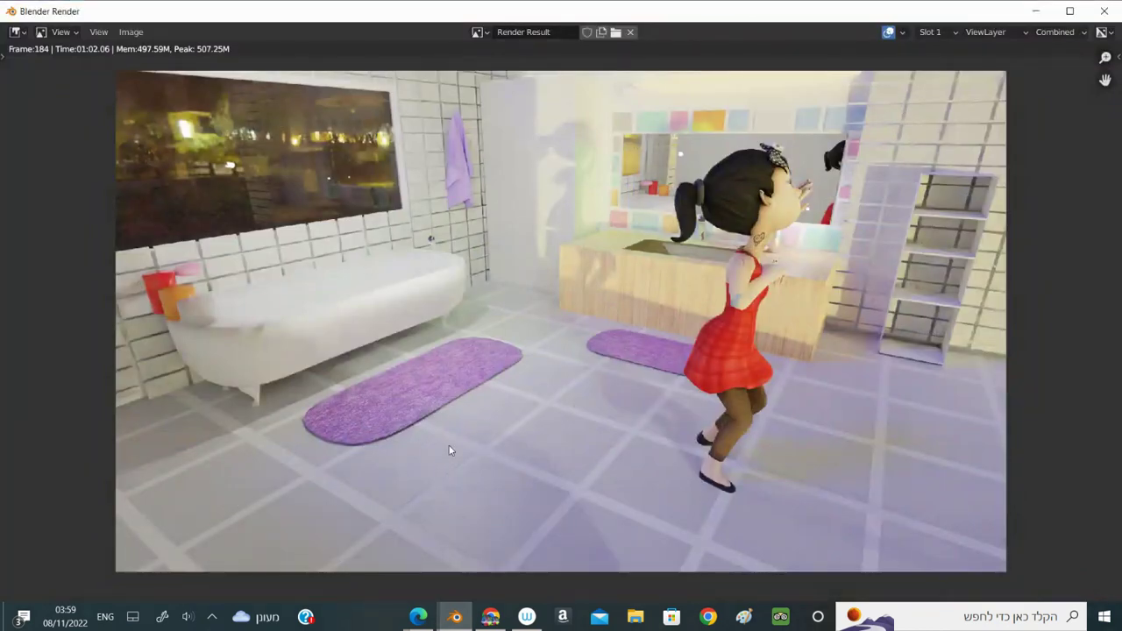
left_click(131, 36)
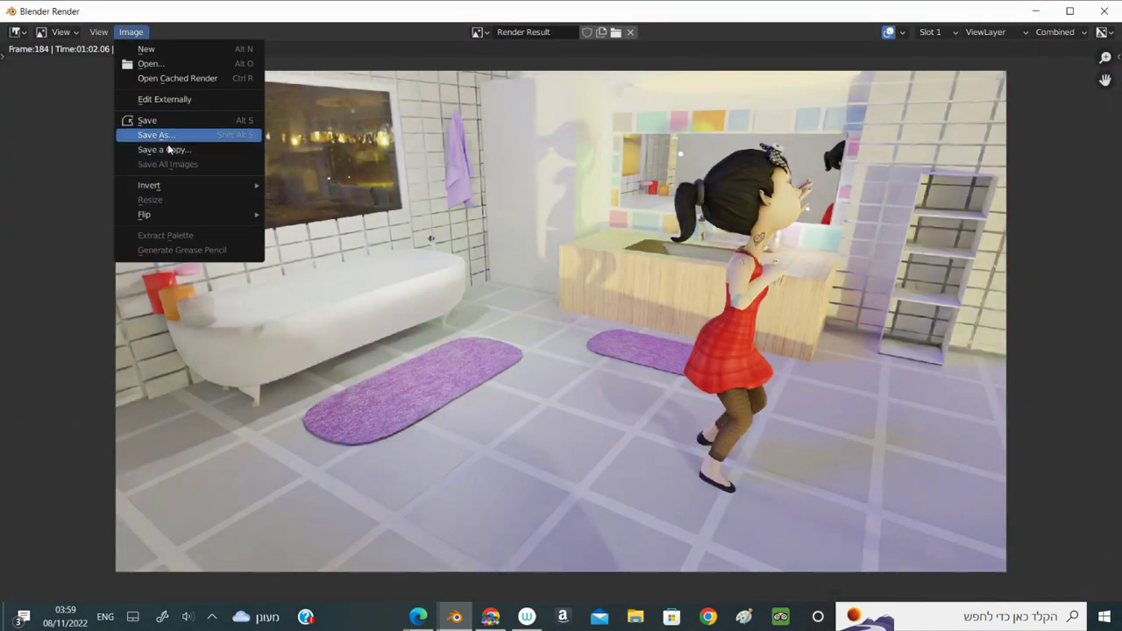
left_click(169, 146)
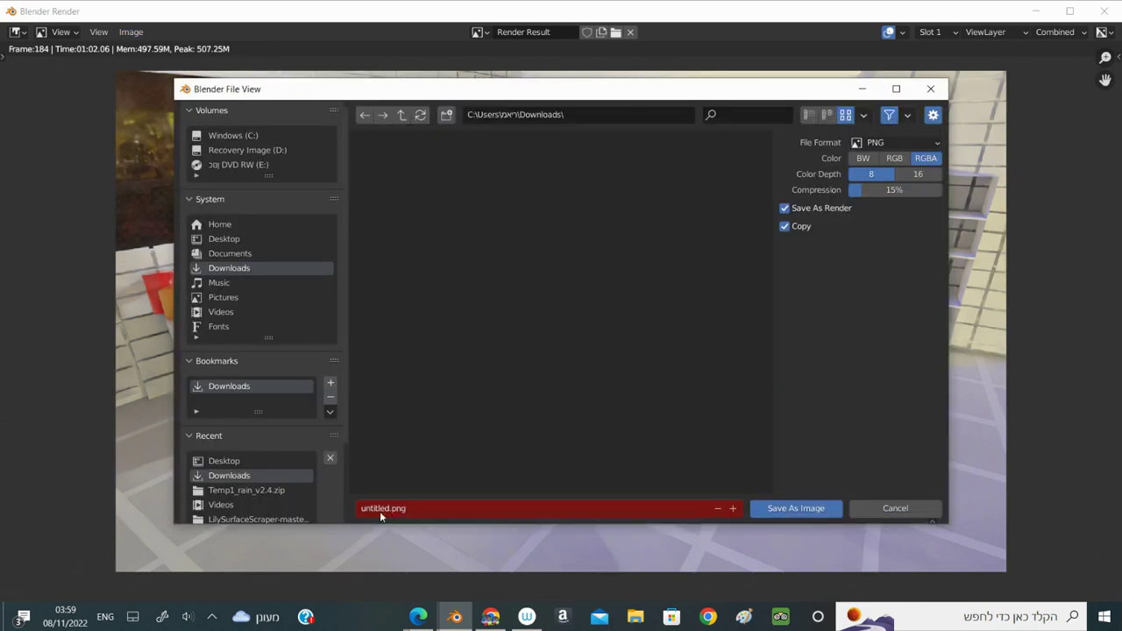
left_click(379, 513)
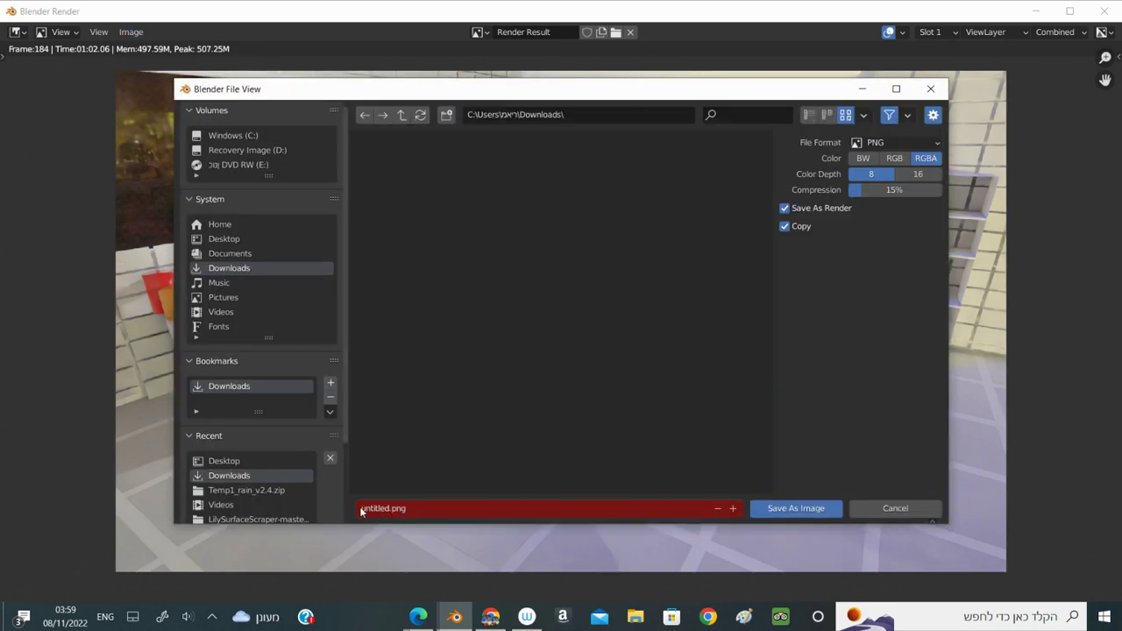
key("Home")
key("Right")
type(".")
key("Return")
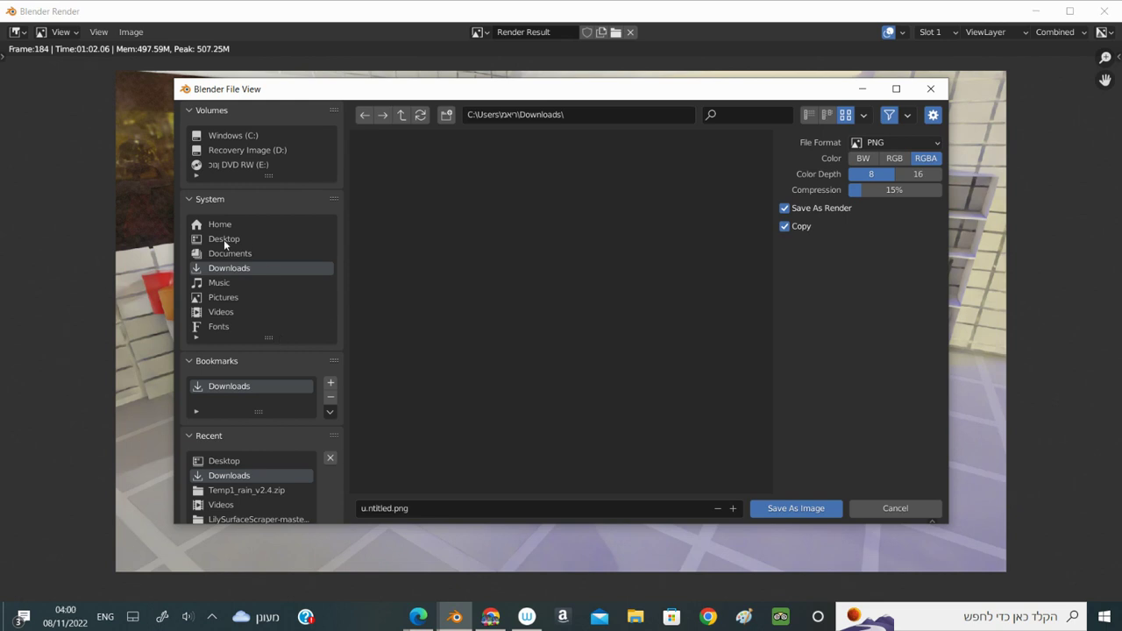
Save the render as untitled.png in the Desktop folder
left_click(796, 508)
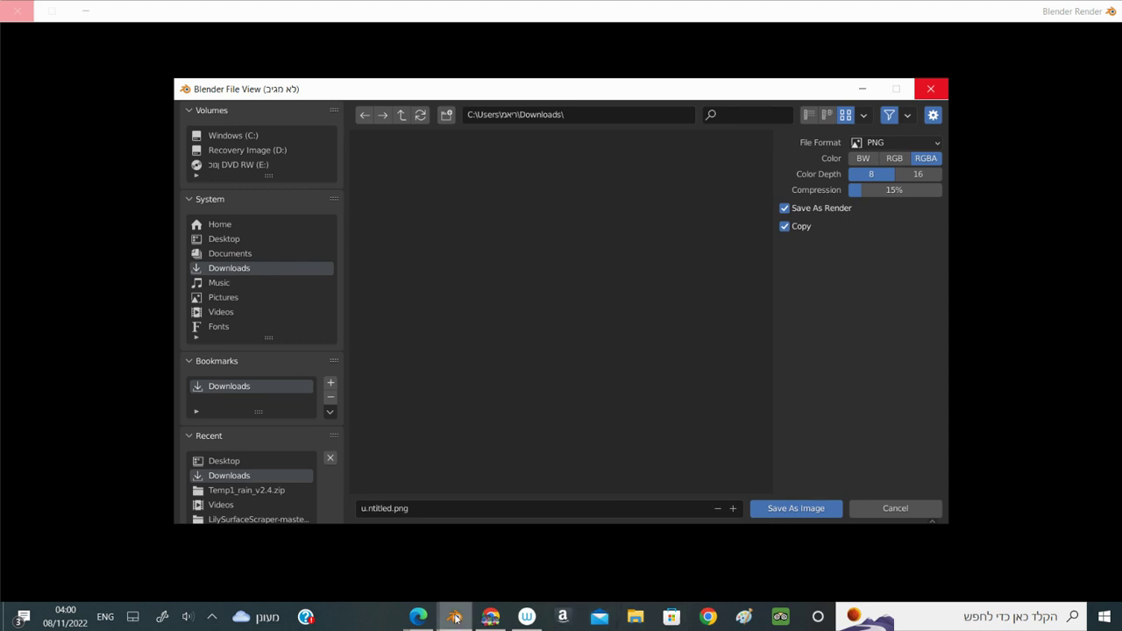
mouse_move(454, 617)
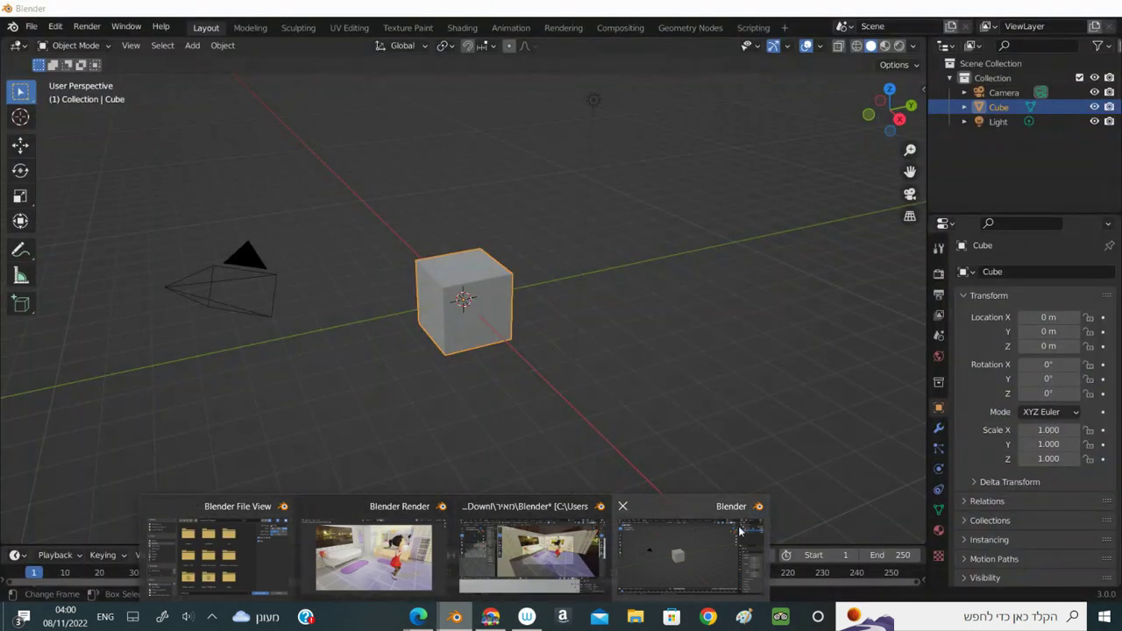
left_click(268, 546)
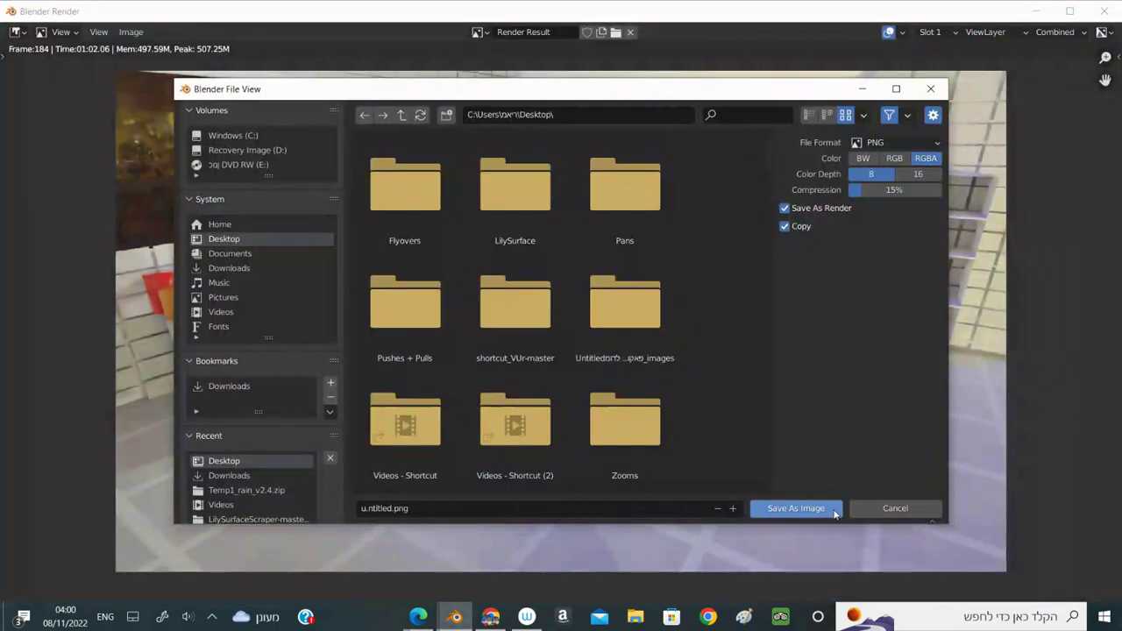
left_click(831, 511)
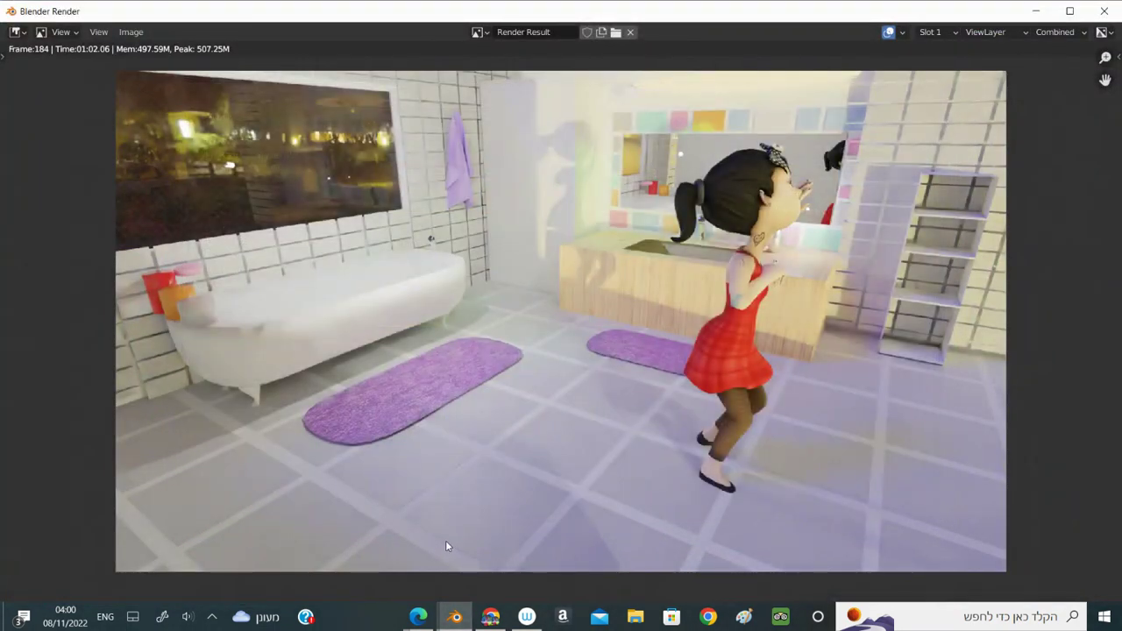
left_click(456, 616)
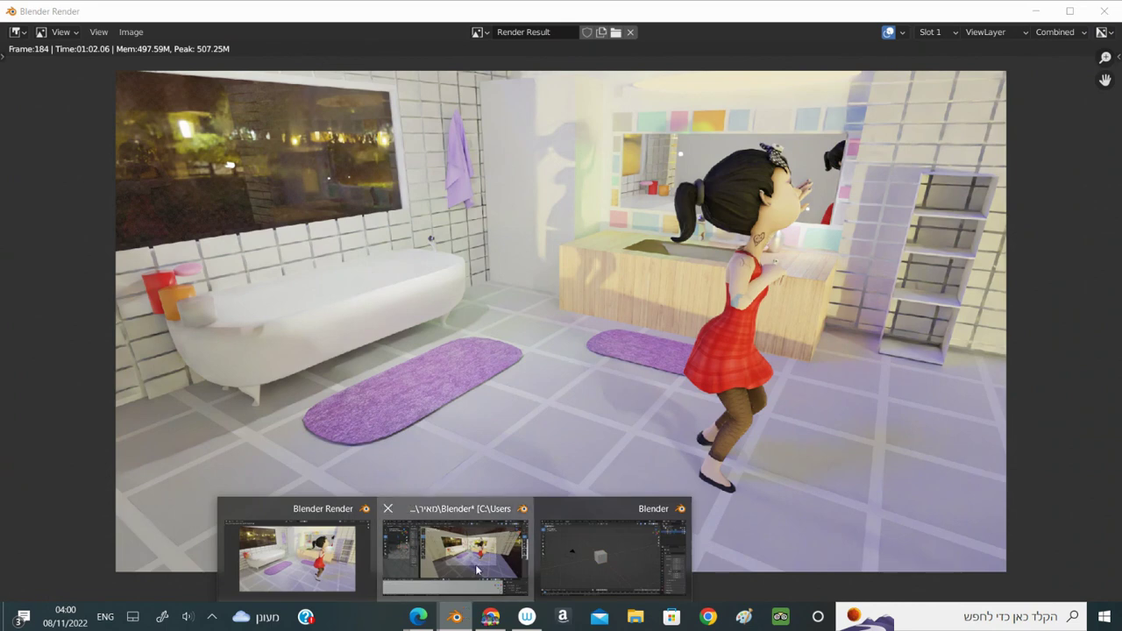
left_click(477, 569)
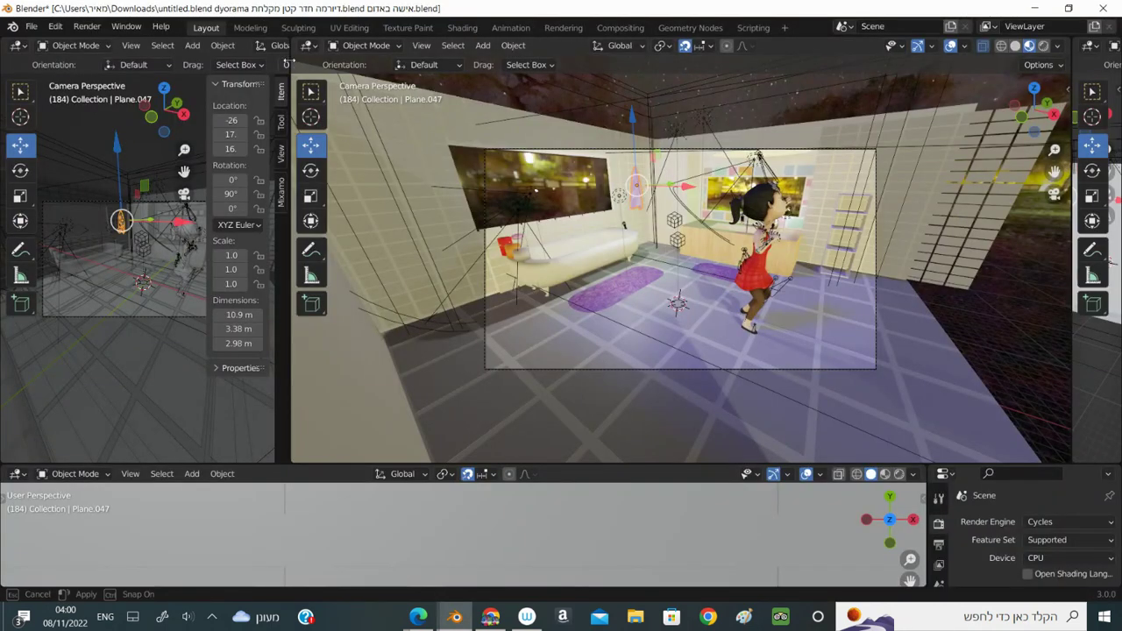
left_click_drag(290, 64, 493, 79)
scroll(456, 45, "down", 3)
scroll(456, 46, "down", 2)
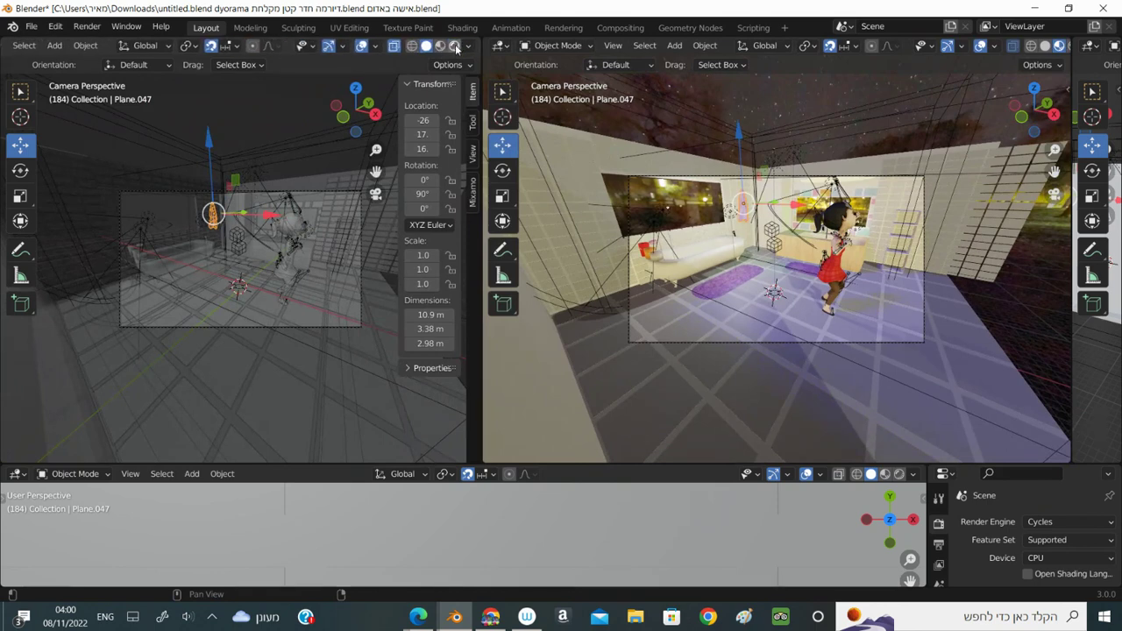
left_click(455, 46)
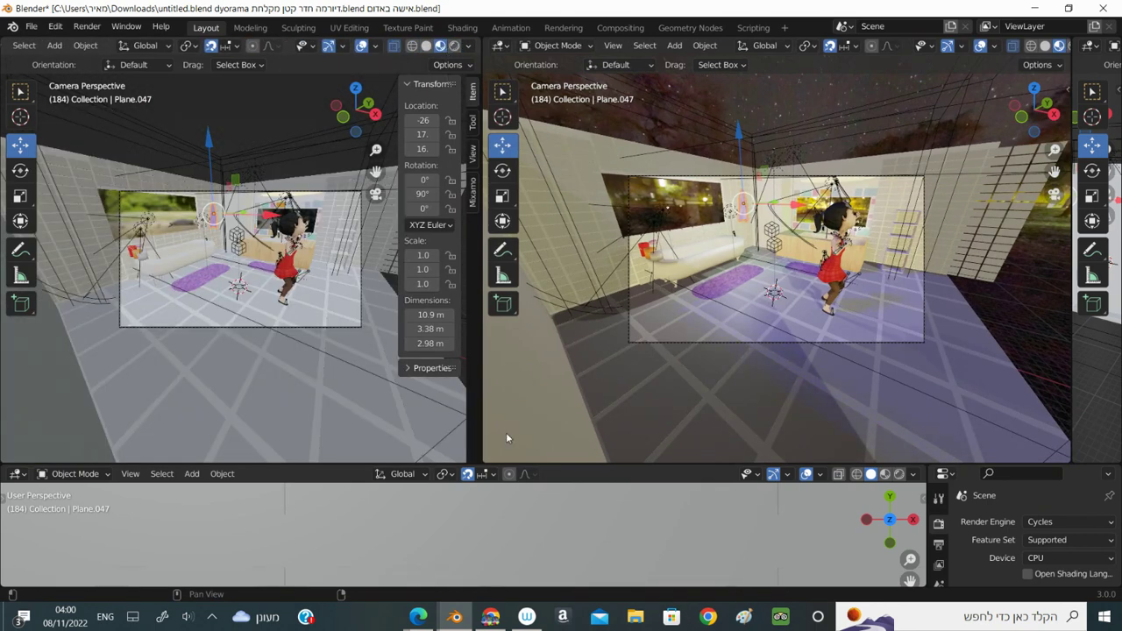
left_click(455, 616)
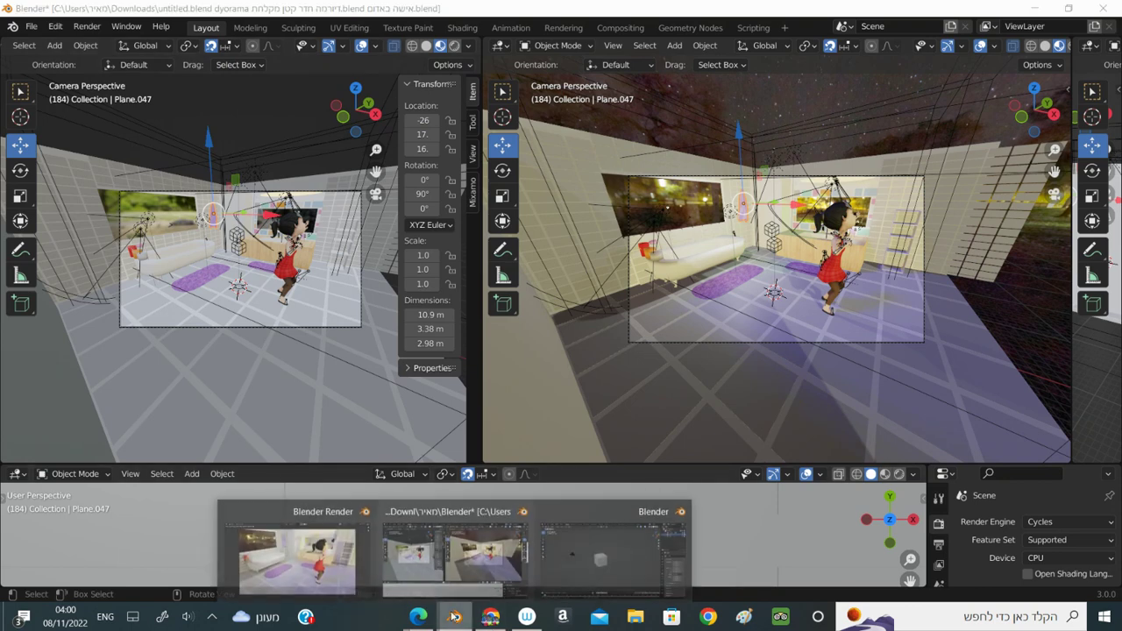
left_click(323, 574)
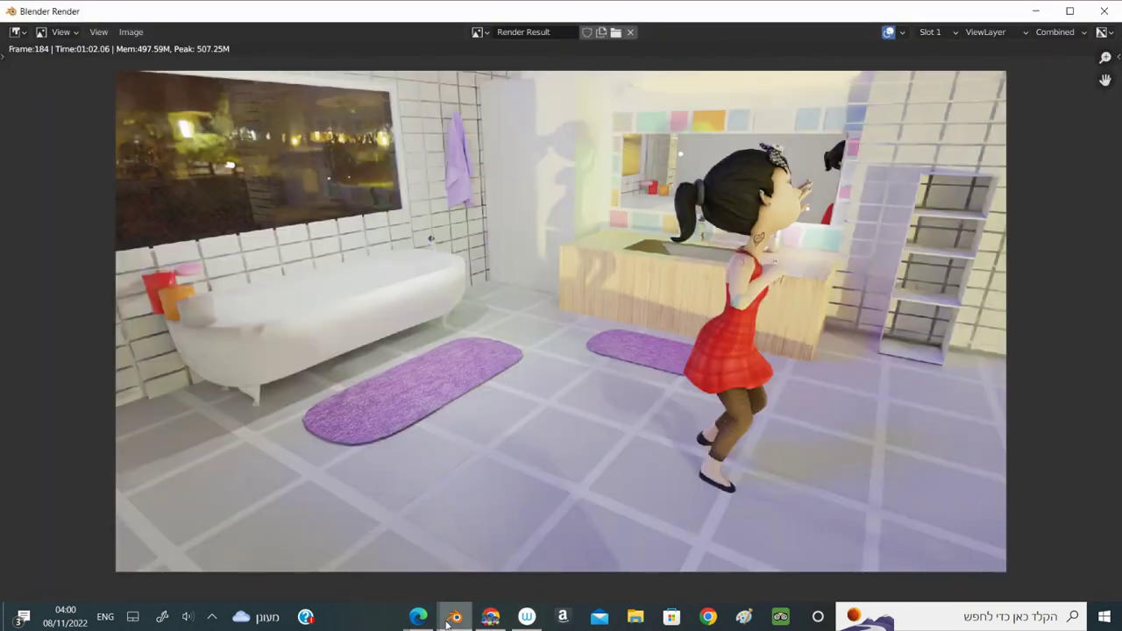
left_click(418, 617)
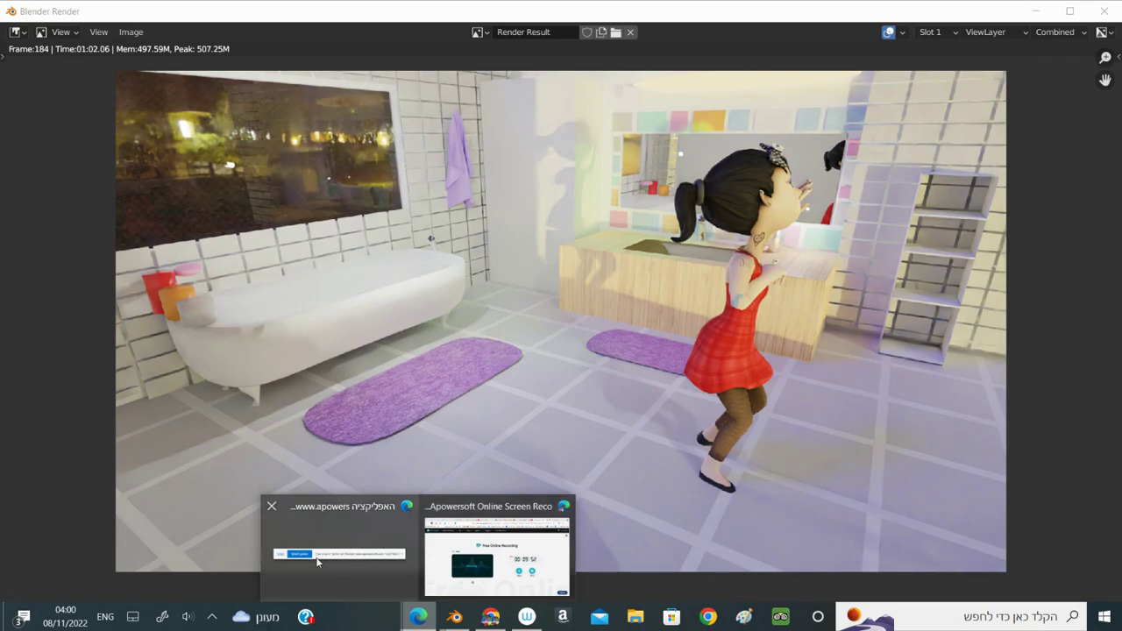